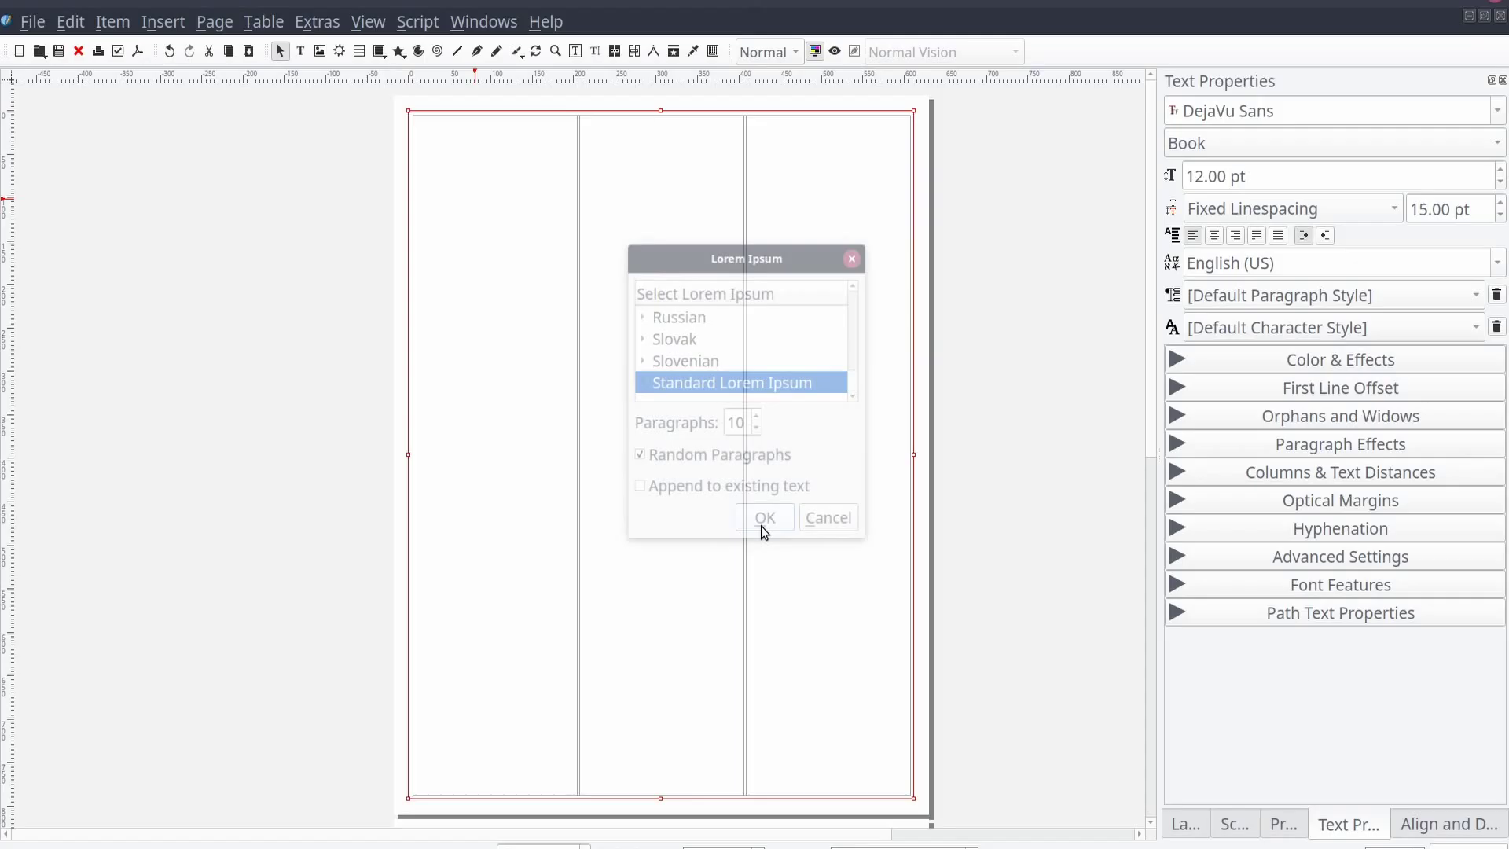
- Accept Standard Lorem Ipsum with 10 paragraphs to fill the three-column text frame
click(761, 526)
scroll(402, 436, down, 5)
scroll(403, 436, up, 5)
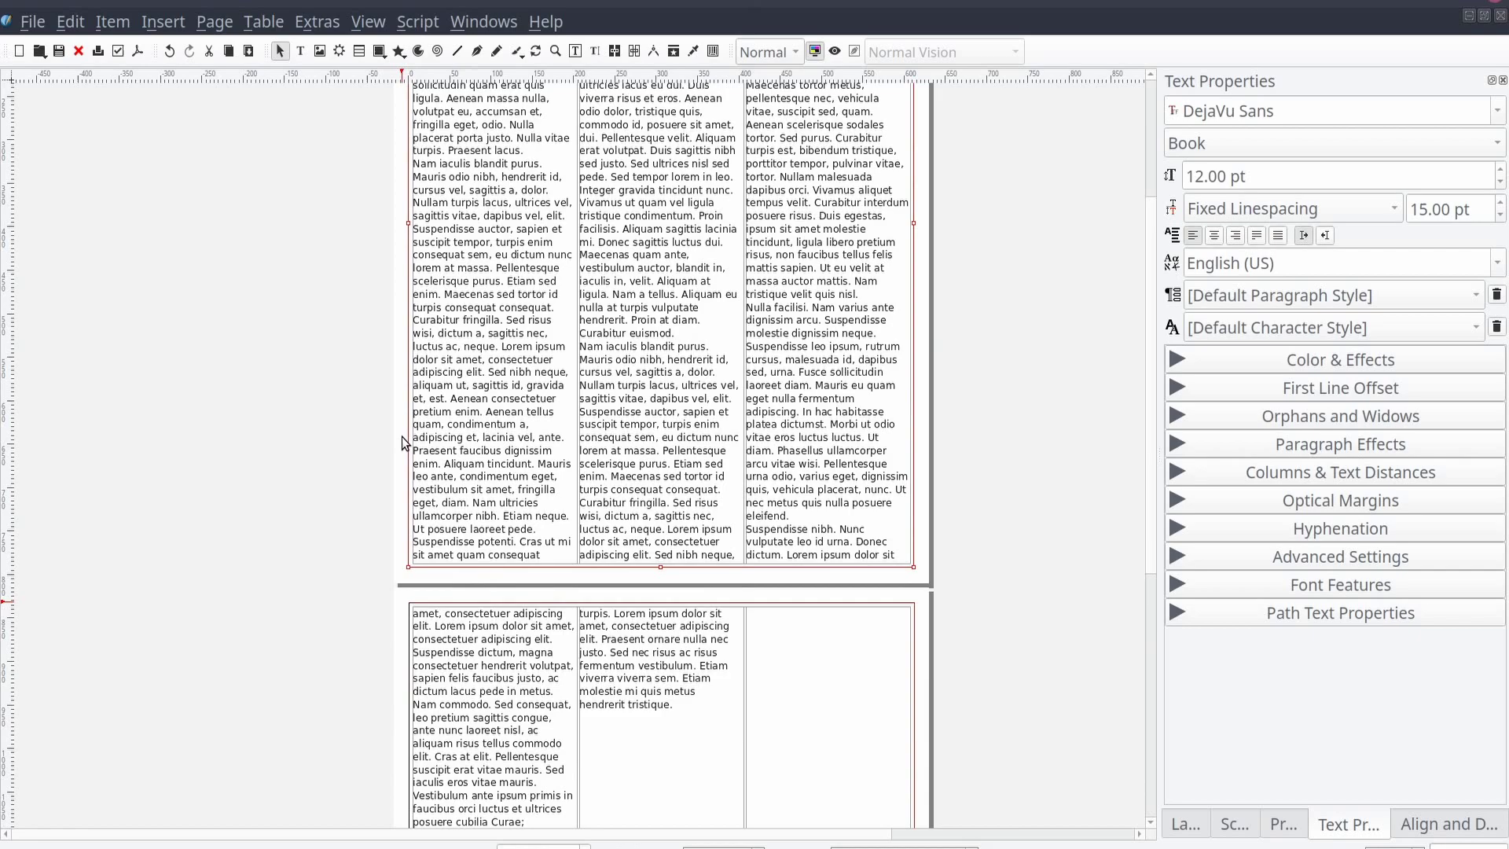
scroll(403, 436, down, 4)
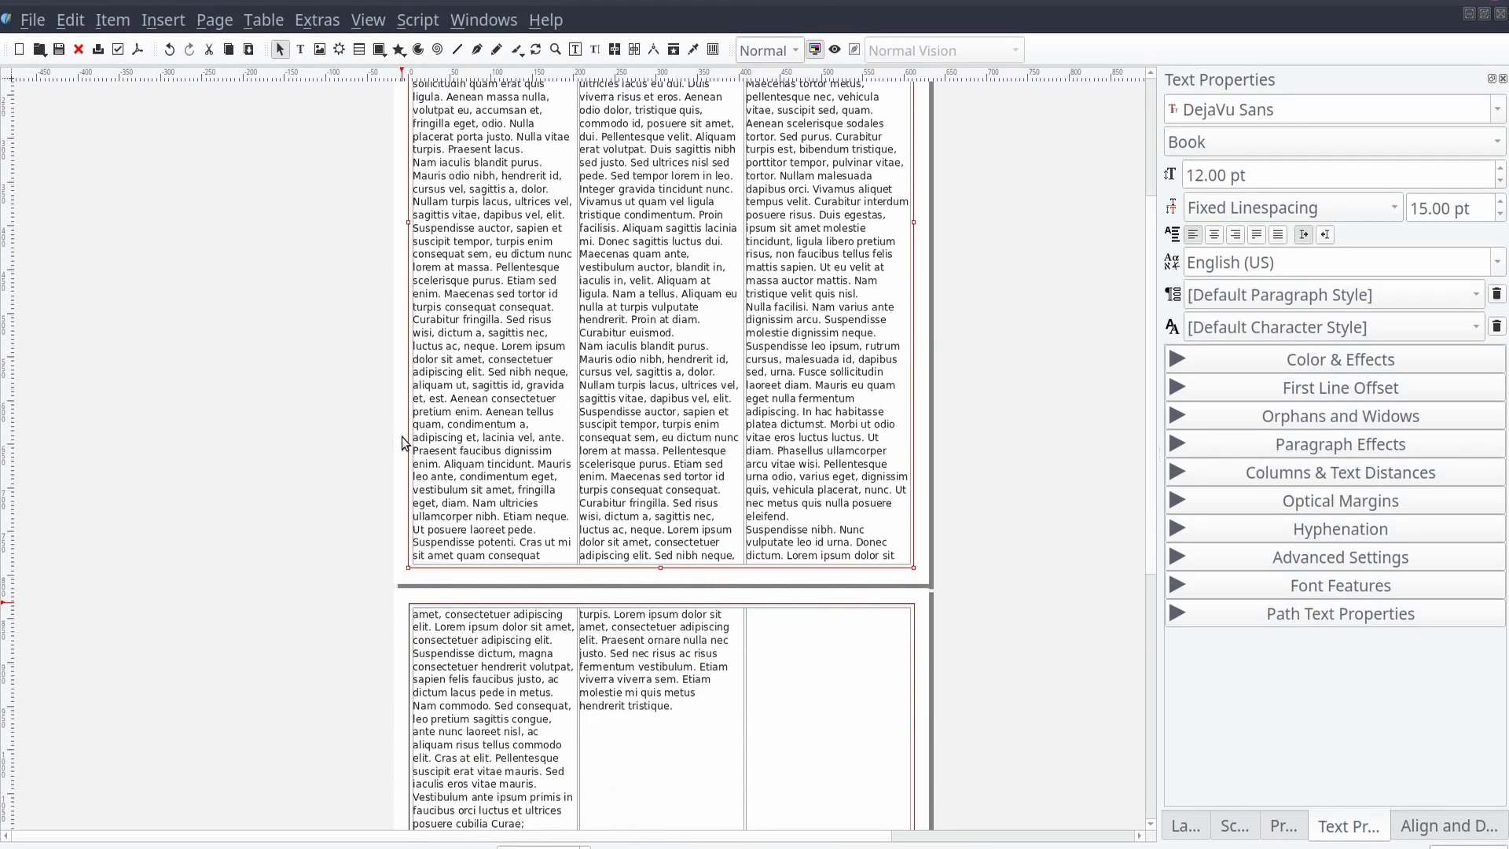
scroll(402, 436, up, 5)
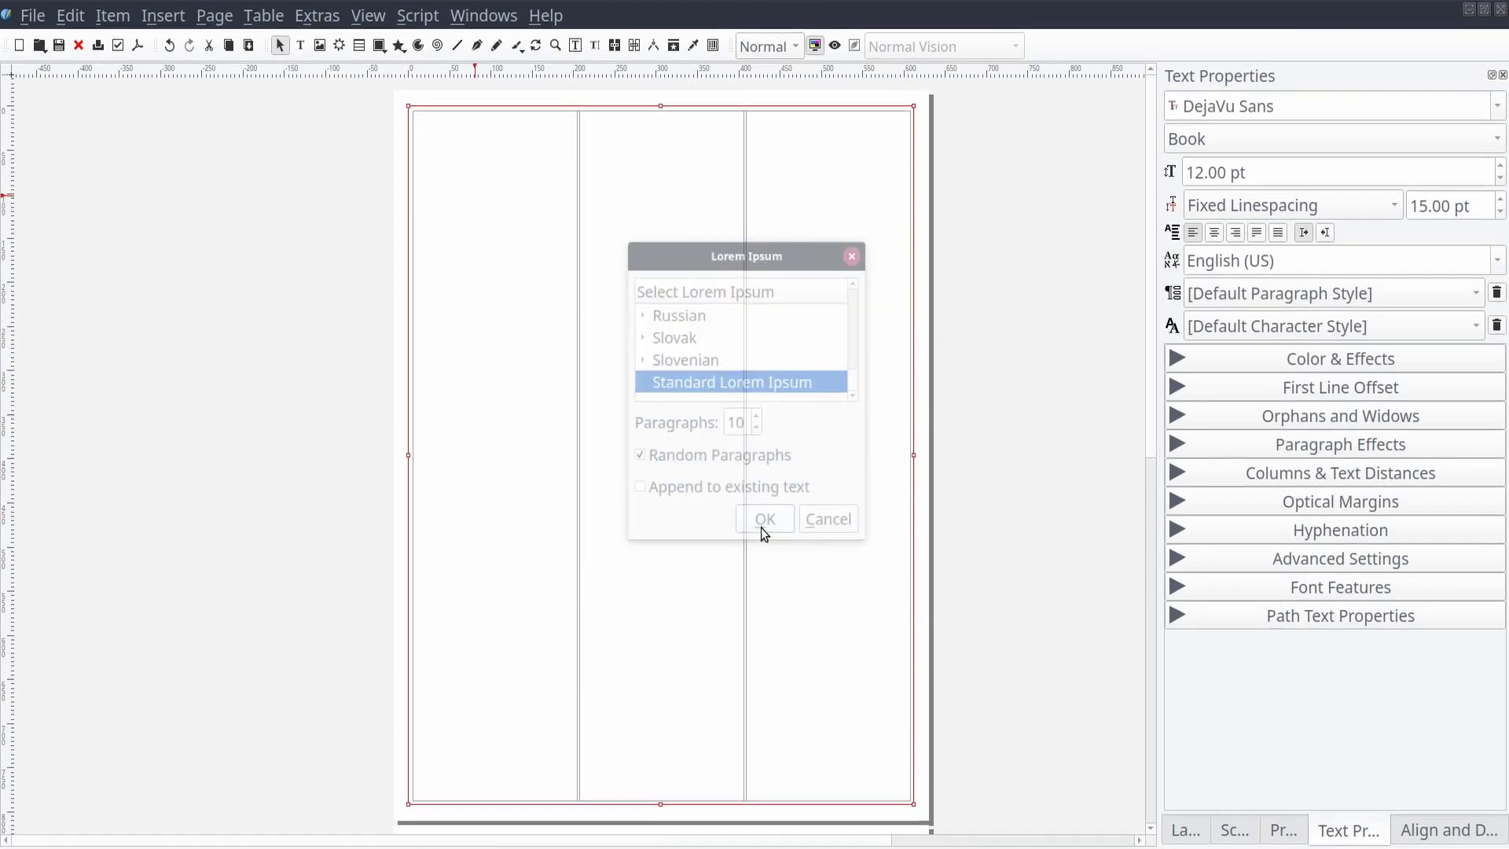
click(762, 527)
scroll(403, 437, down, 5)
scroll(403, 437, up, 5)
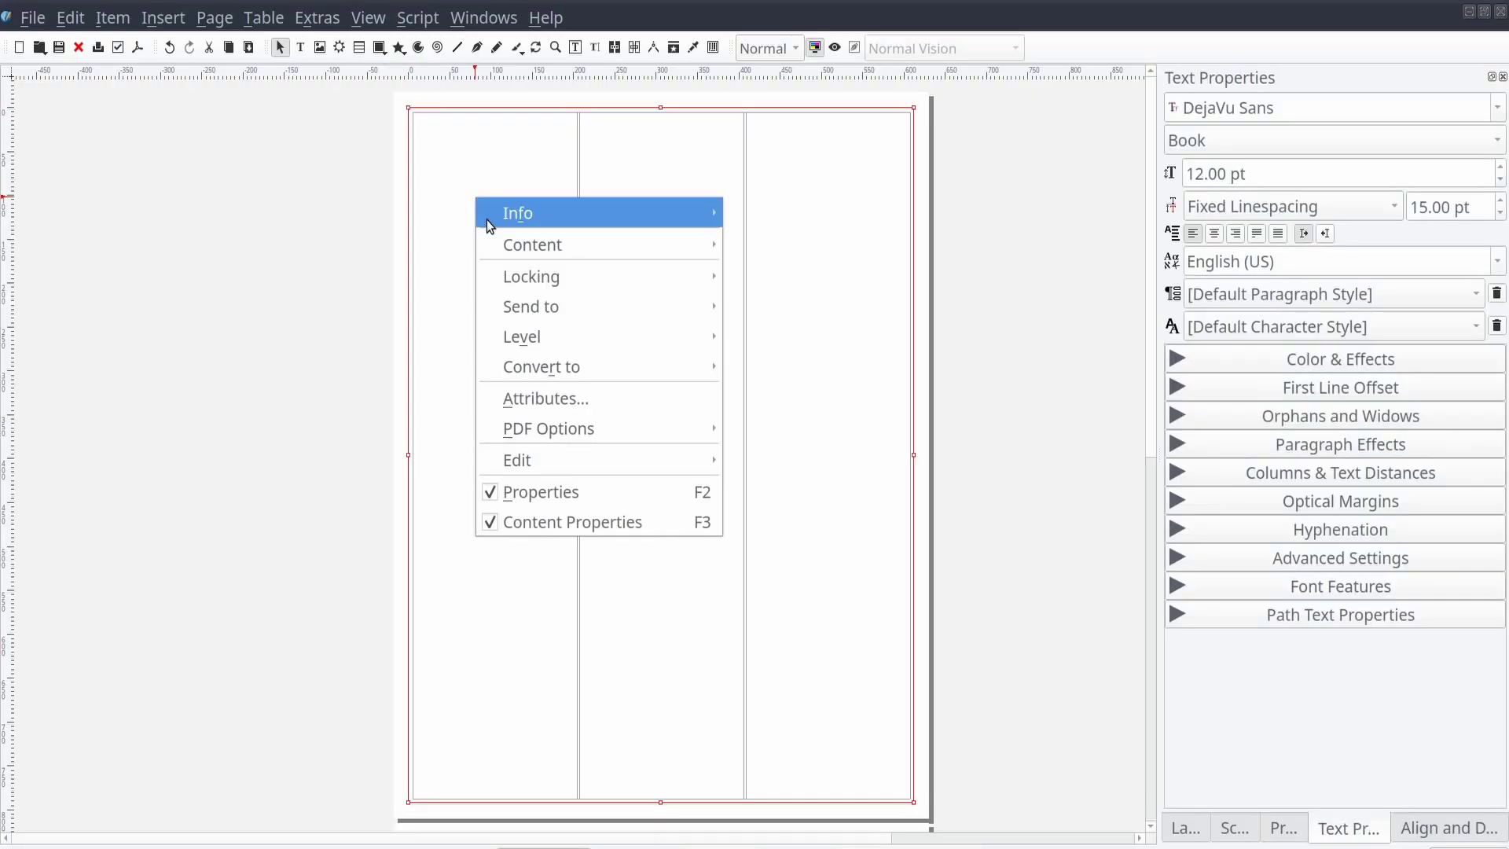
- Fill the empty frame with sample text
mouse_move(534, 243)
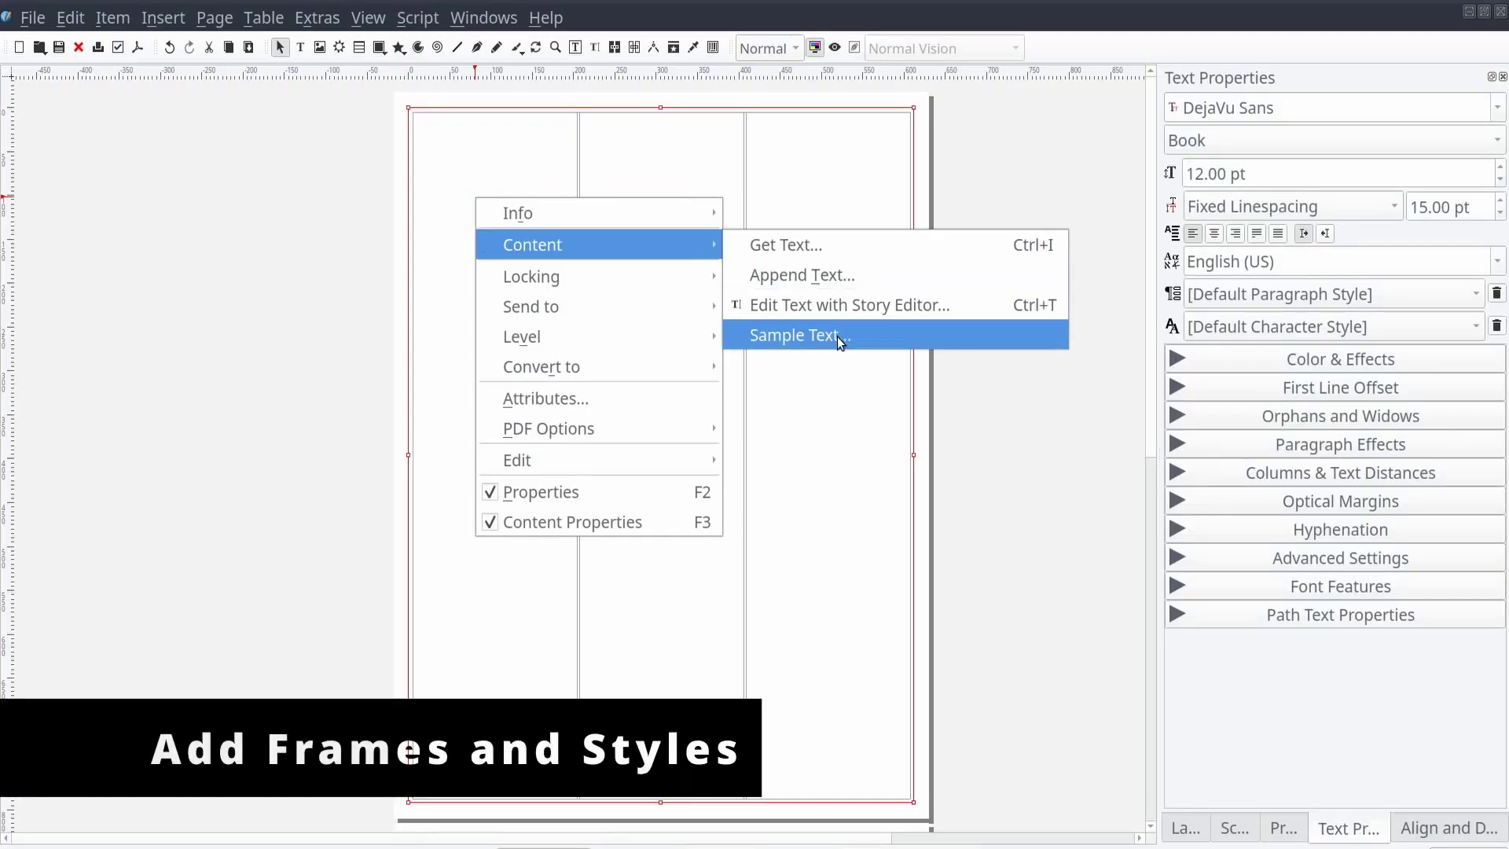
click(837, 336)
scroll(396, 443, up, 1)
- Create paragraph style SimpleStyle1 in Condensed Bold Oblique, 14 pt, blue fill
click(33, 17)
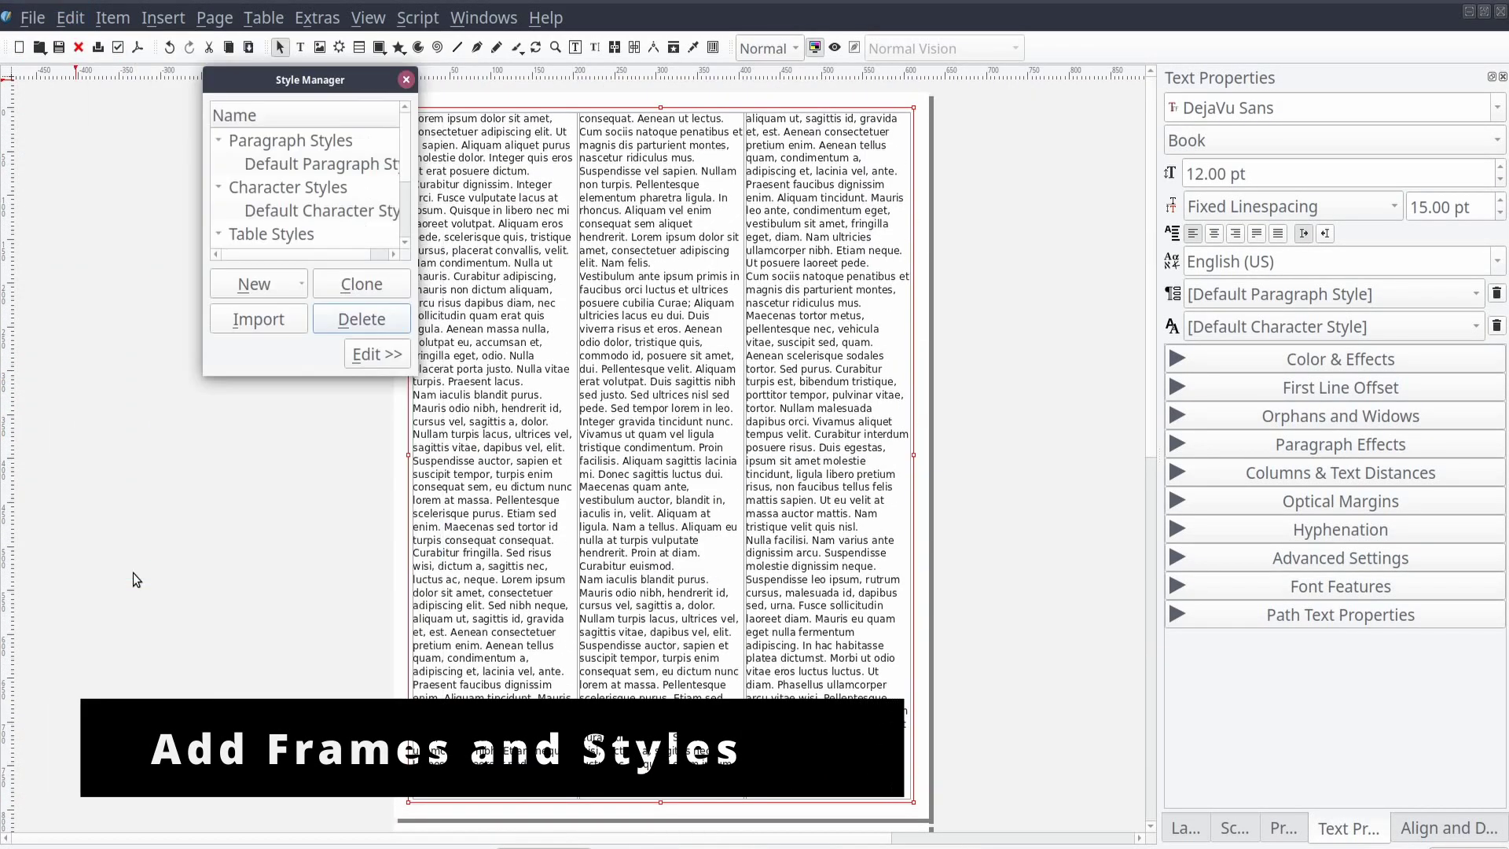
click(301, 284)
click(295, 314)
text(Simpl)
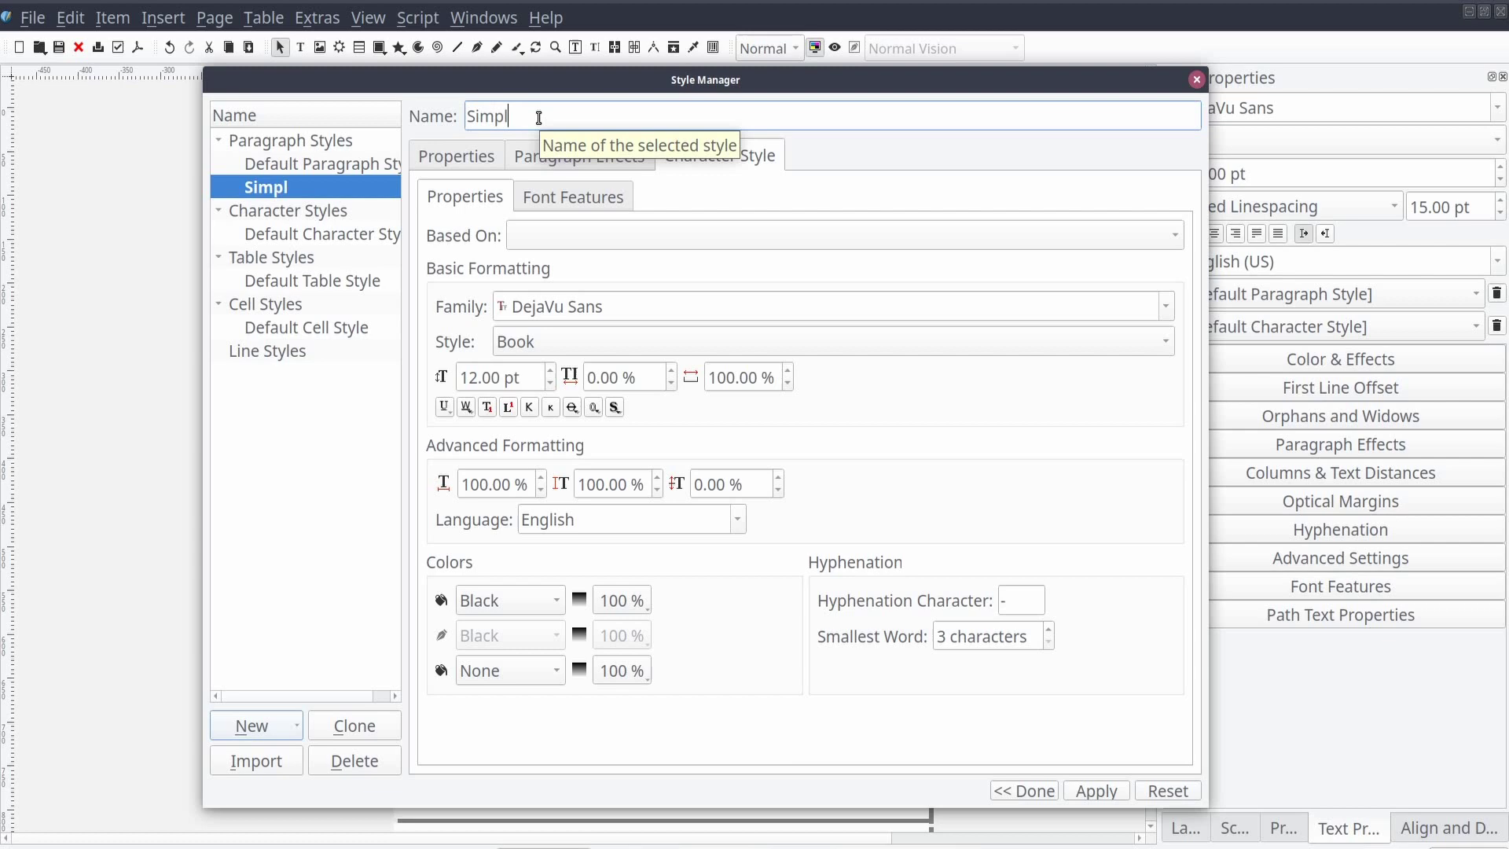
text(eStyle1)
click(563, 341)
click(563, 429)
double_click(487, 377)
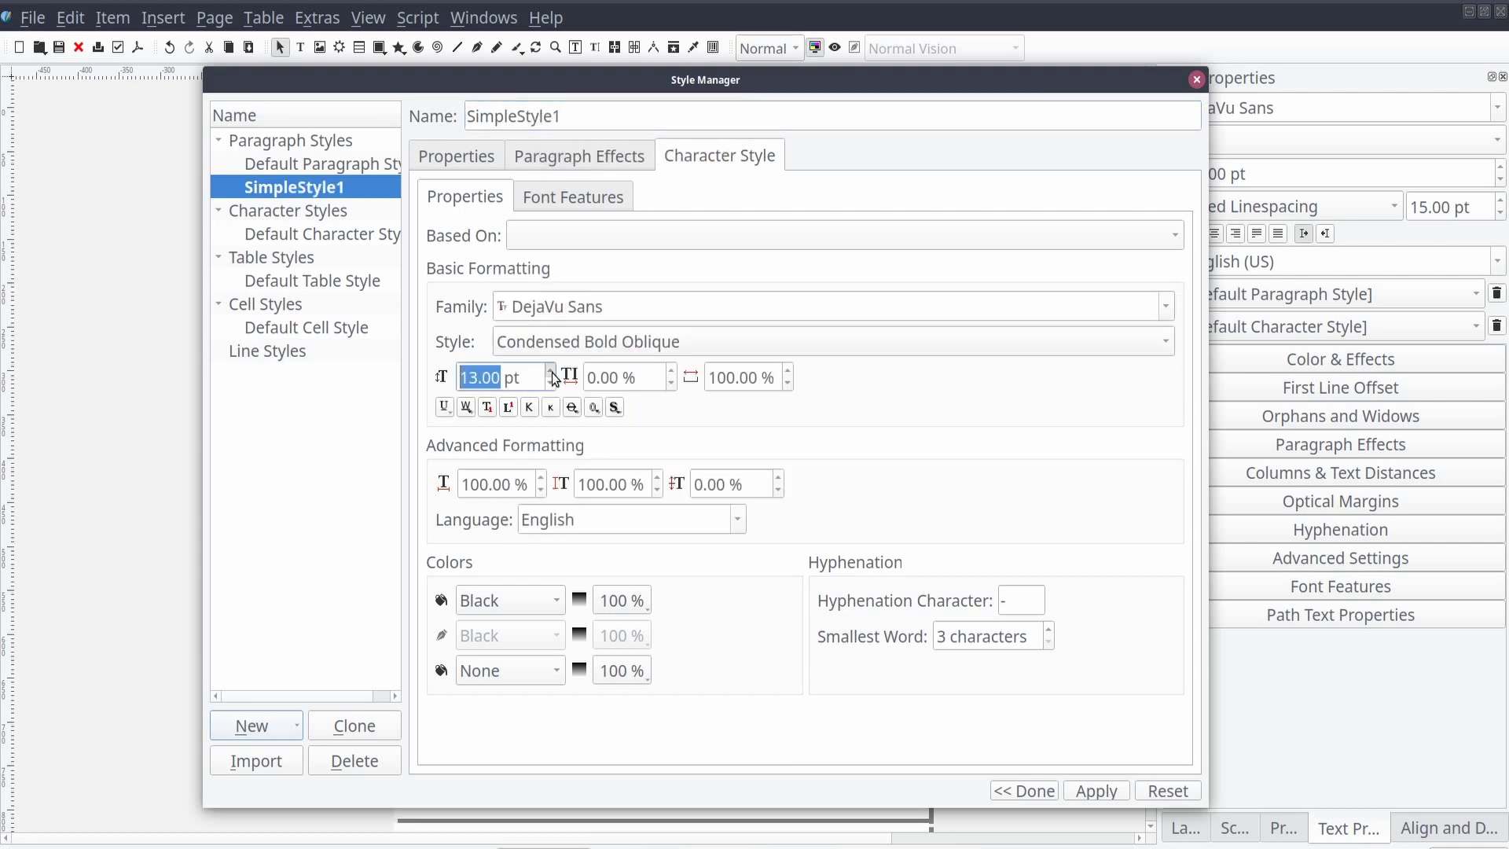
text(14)
click(559, 600)
click(559, 620)
click(1095, 790)
click(251, 725)
- Create paragraph style Magenta in Arial Bold Italic, 10 pt, magenta fill
click(268, 573)
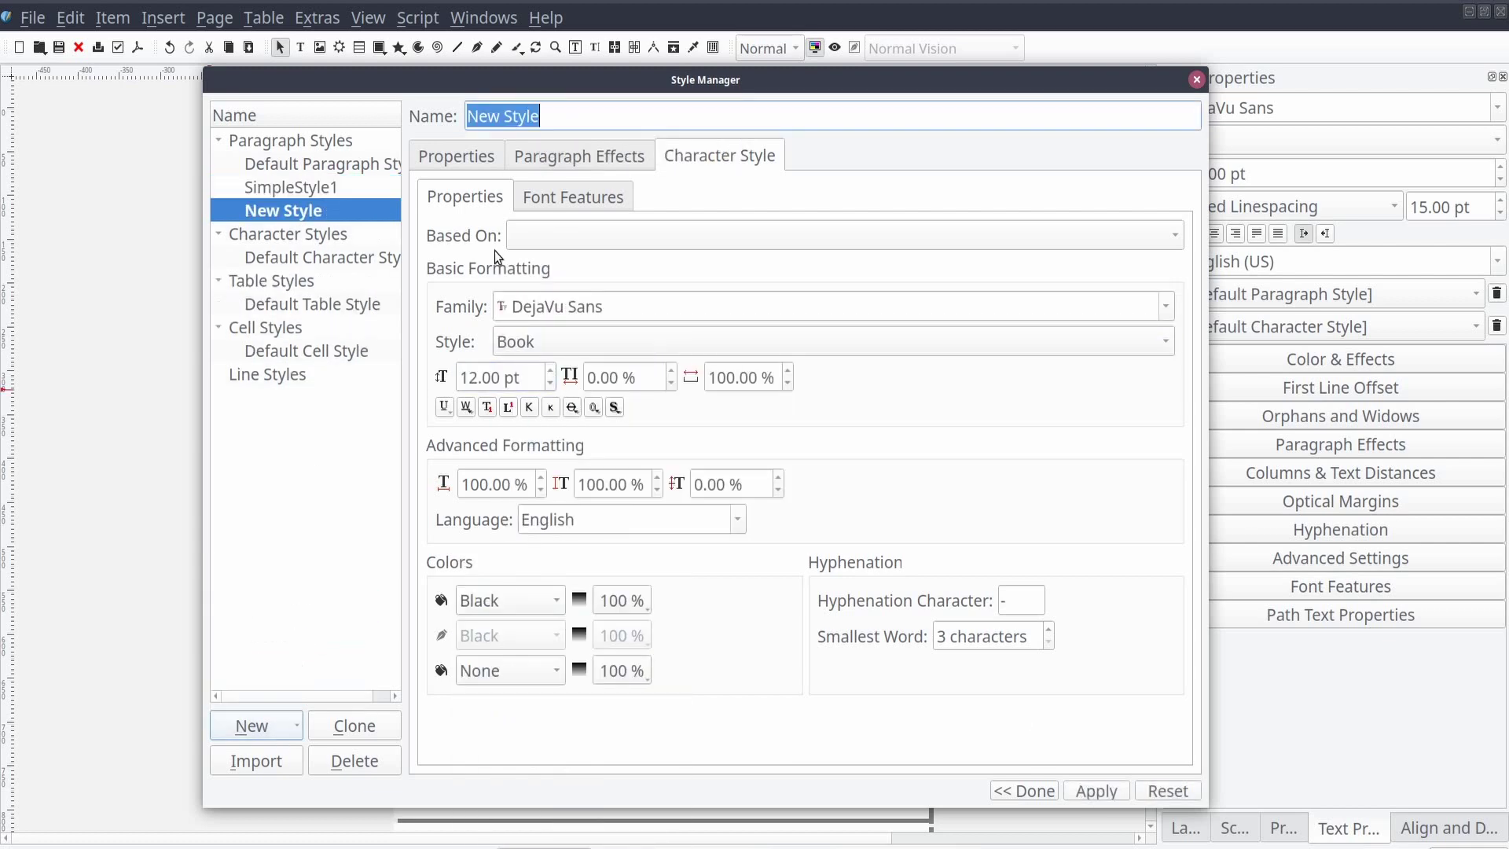
click(608, 305)
drag(609, 305, 421, 313)
text(Arial)
click(692, 339)
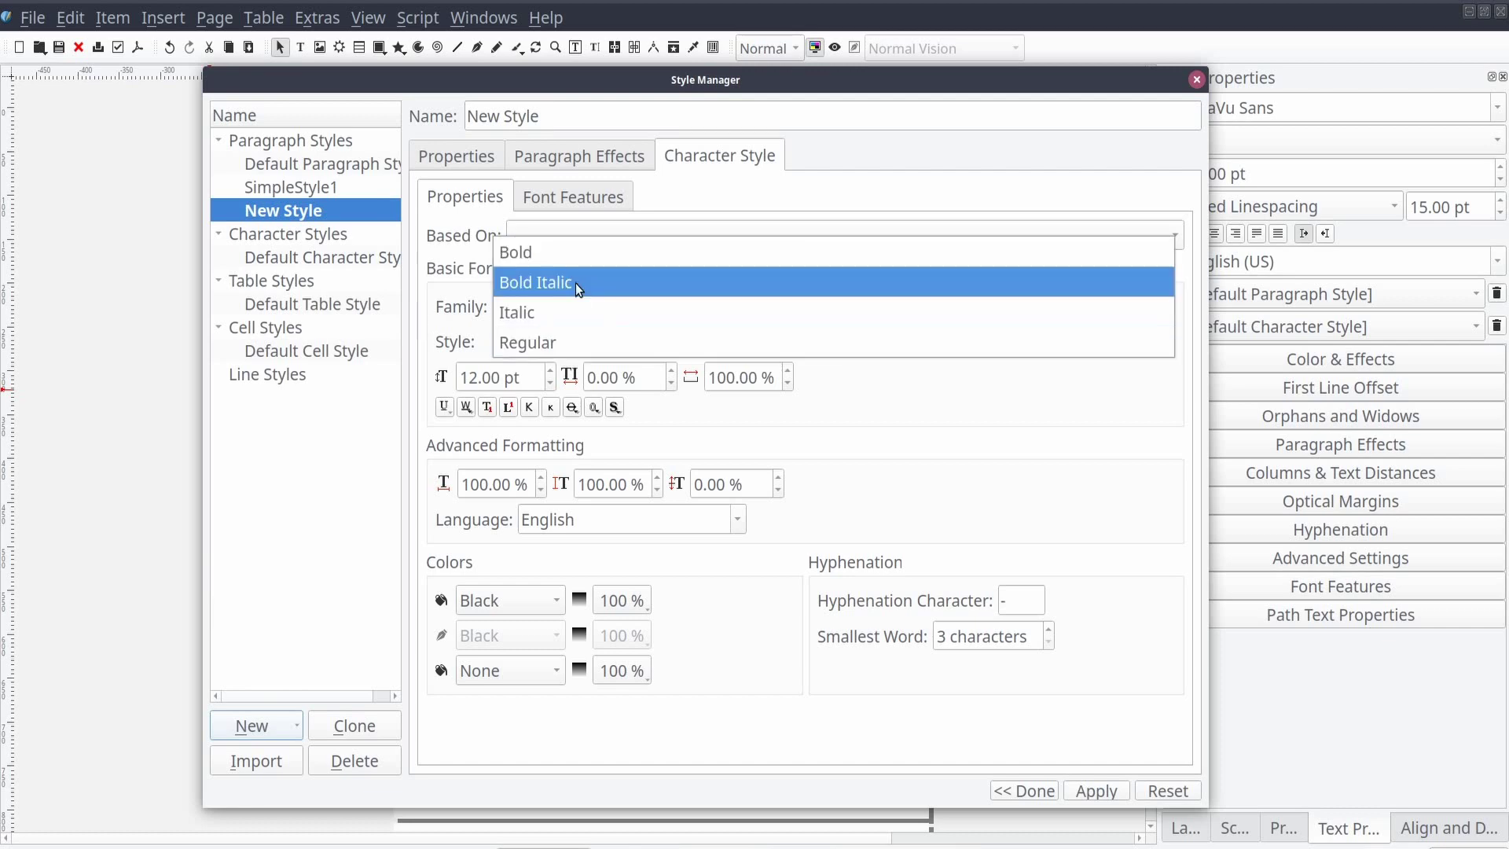
click(575, 283)
click(550, 383)
click(550, 384)
click(554, 600)
click(554, 714)
click(1095, 790)
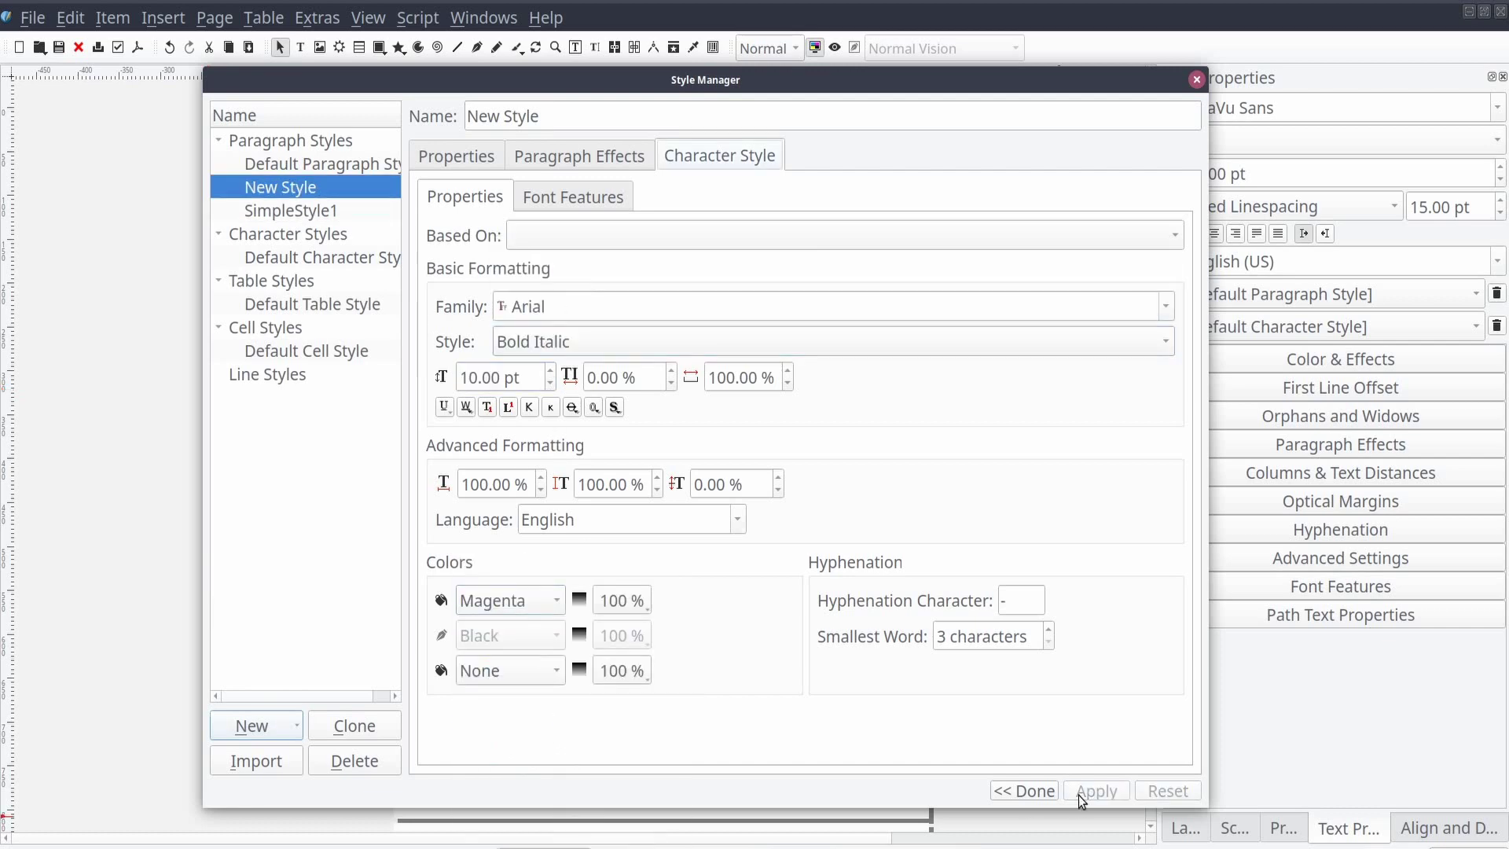
triple_click(550, 115)
text(Magenta)
click(1024, 791)
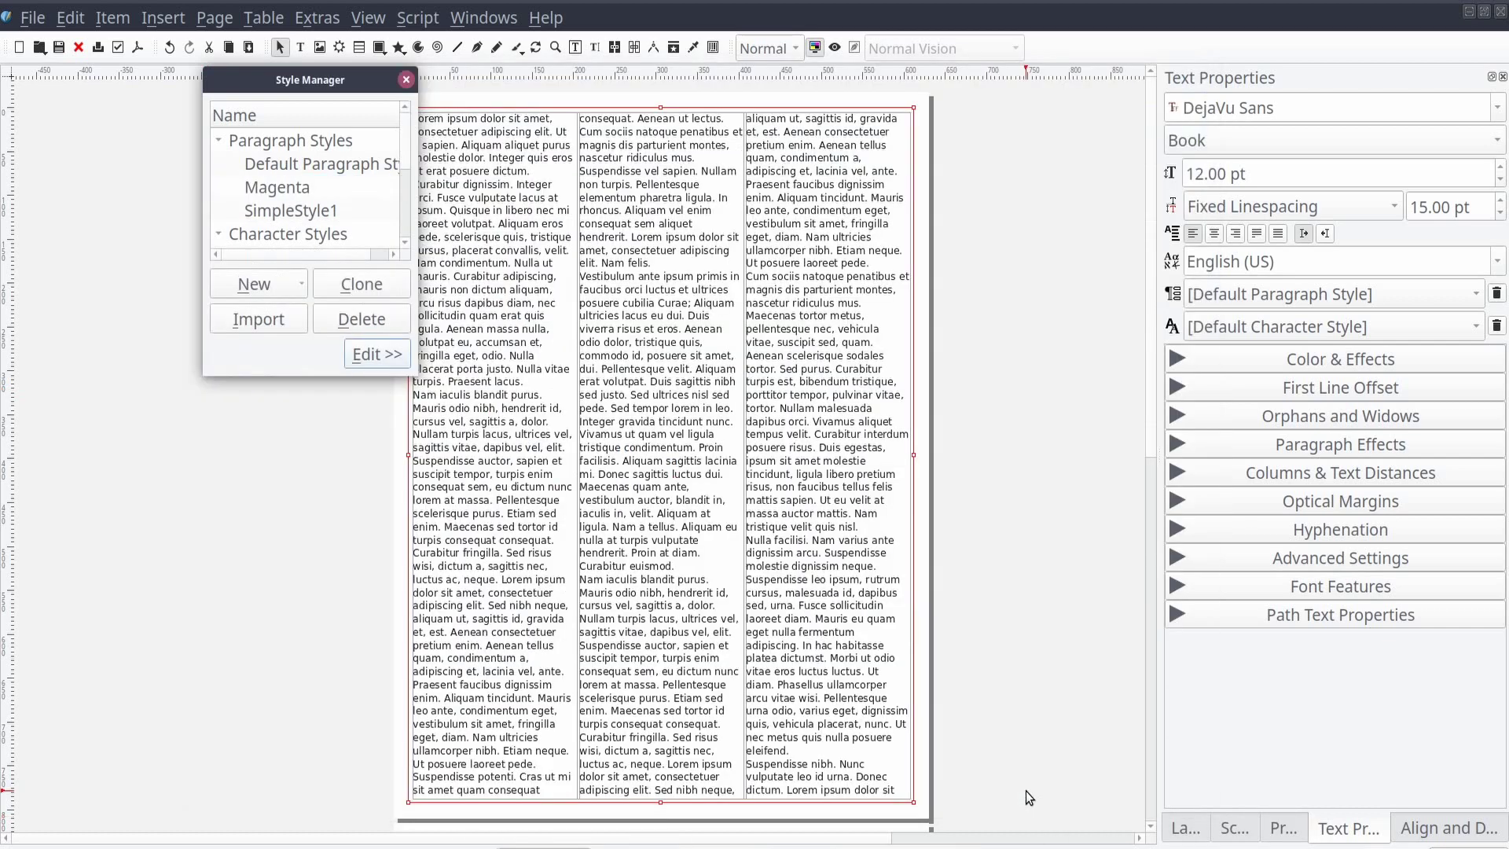
click(402, 80)
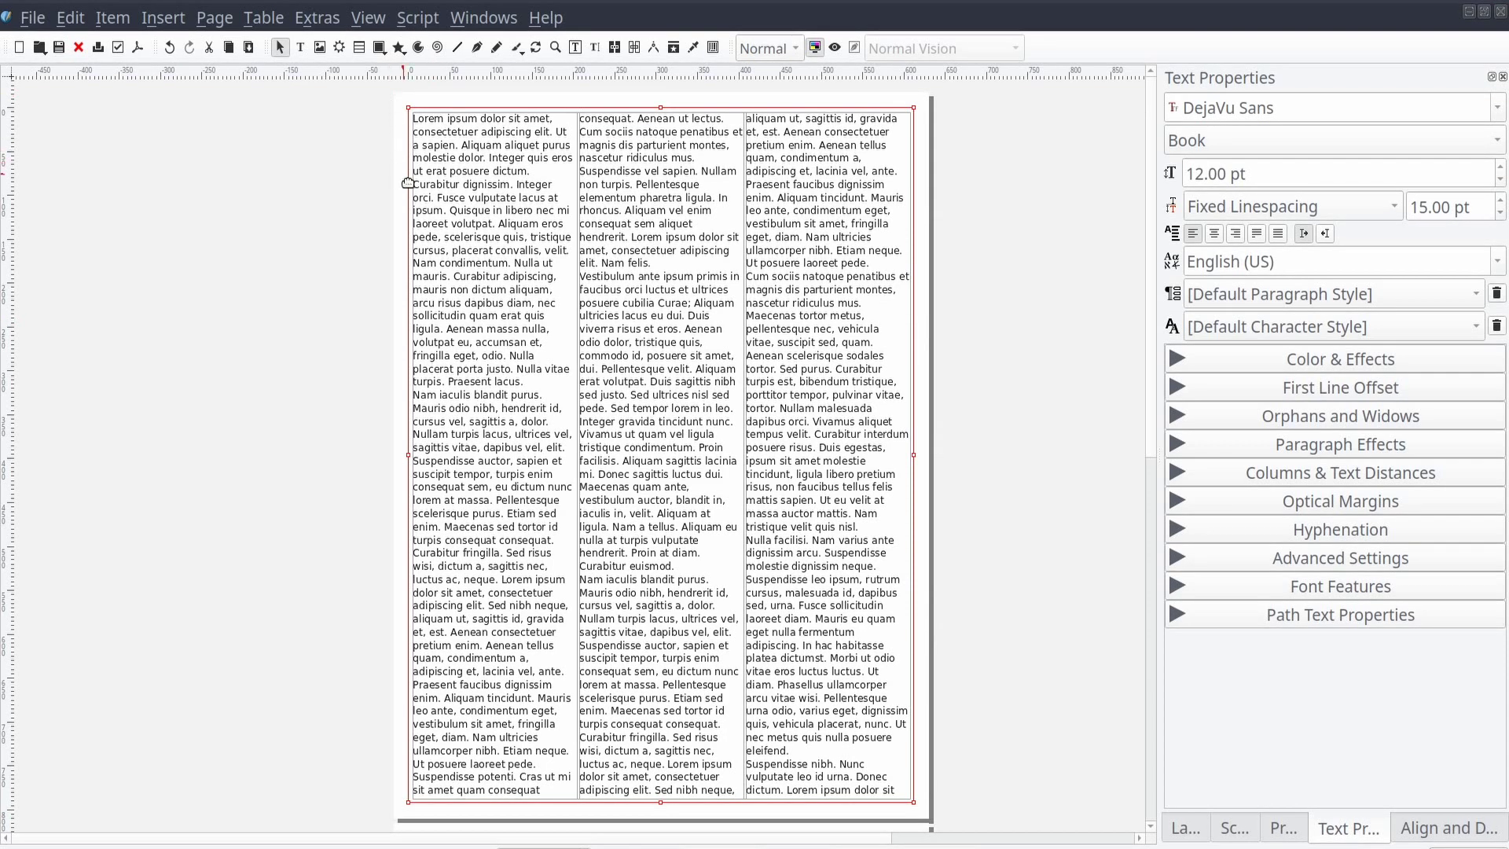
click(298, 206)
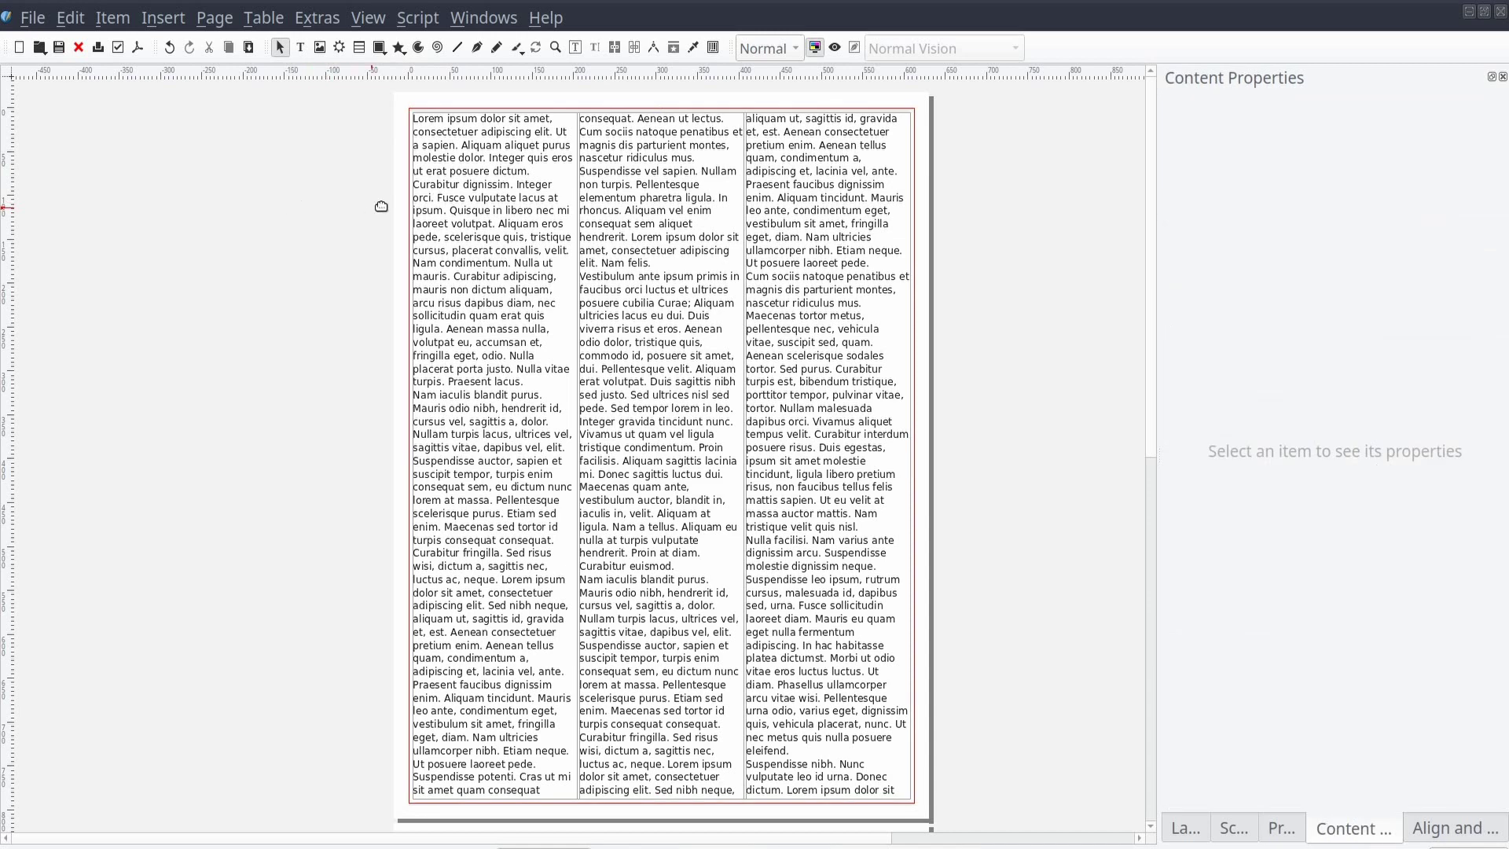
click(444, 167)
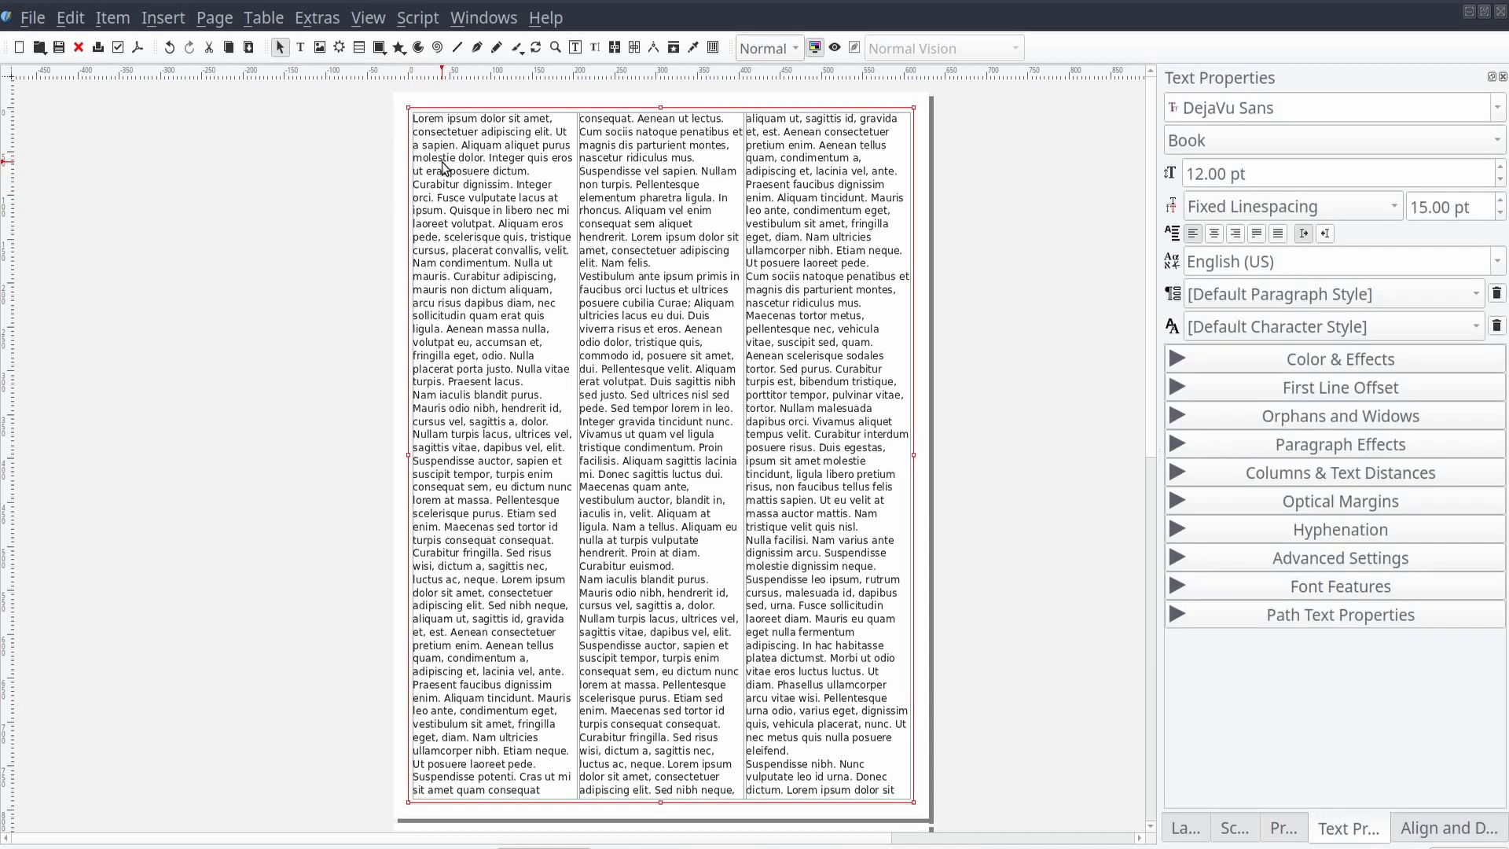
click(70, 17)
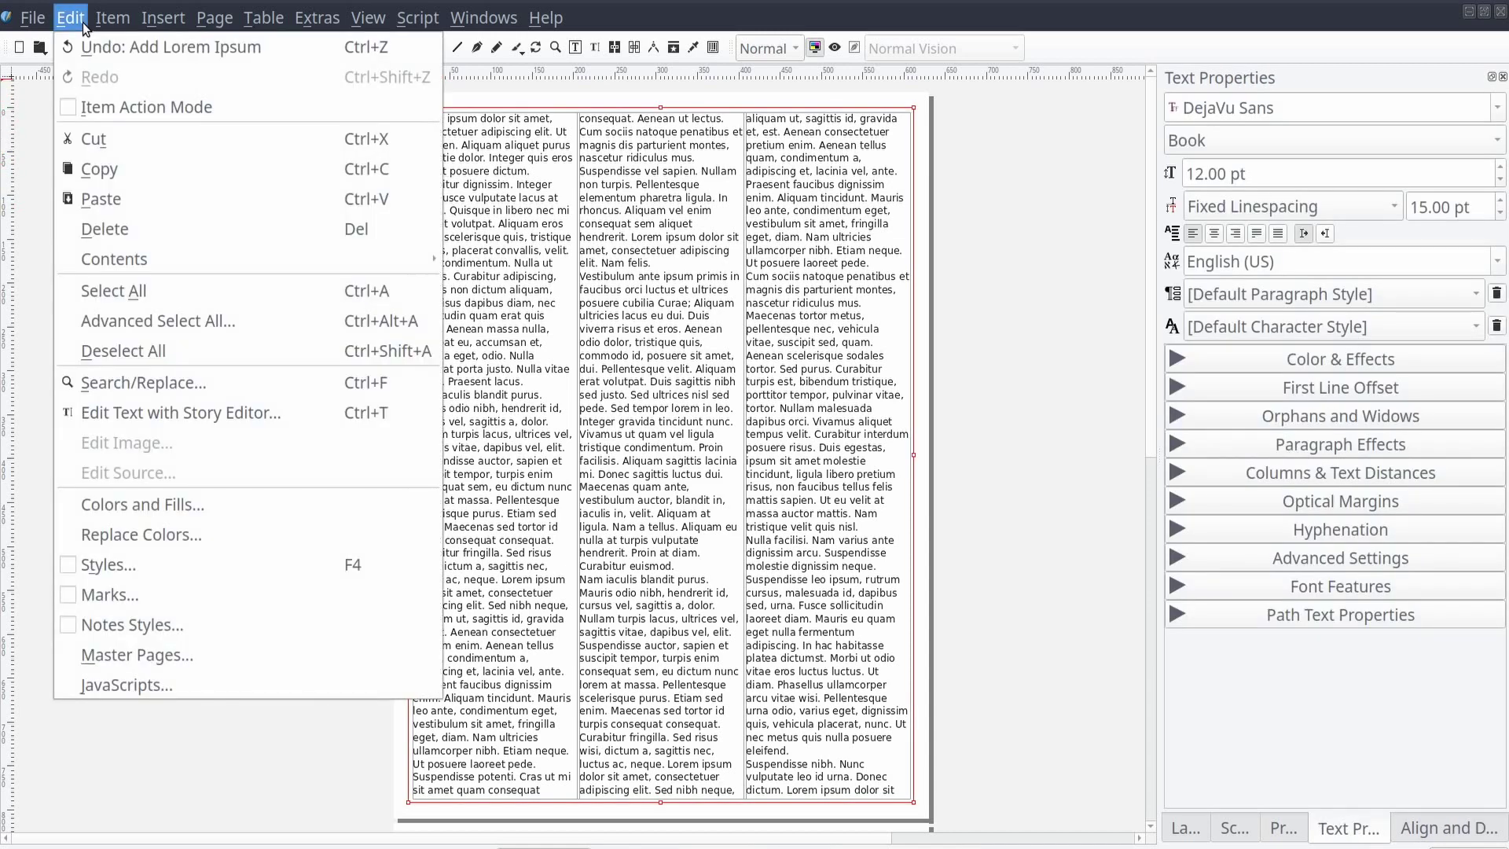
click(325, 415)
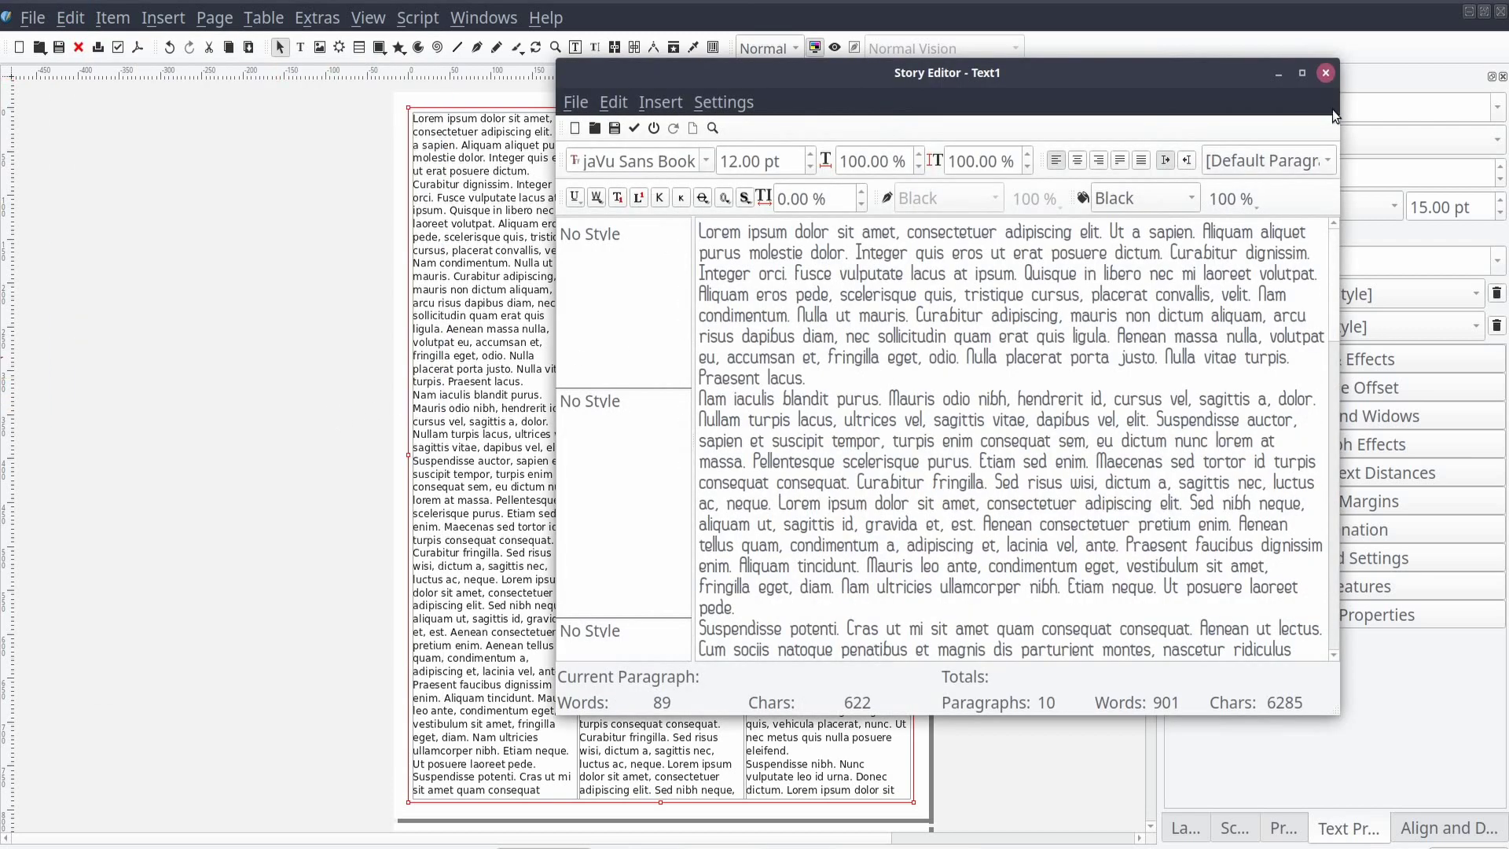
click(1332, 76)
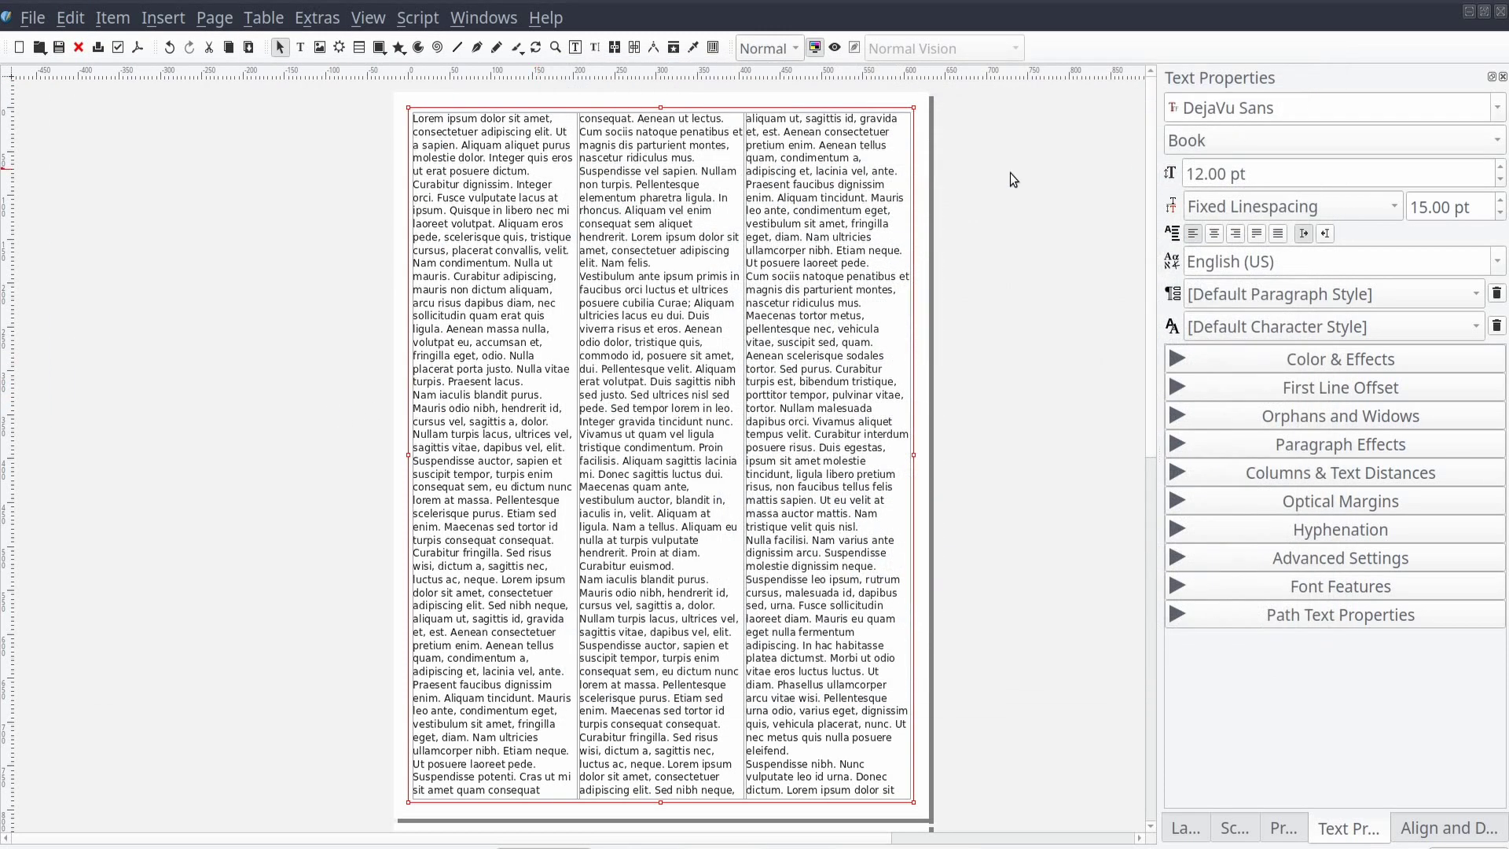
click(362, 206)
click(415, 185)
- Open and close the Story Editor from the toolbar, then with Ctrl+T
click(596, 48)
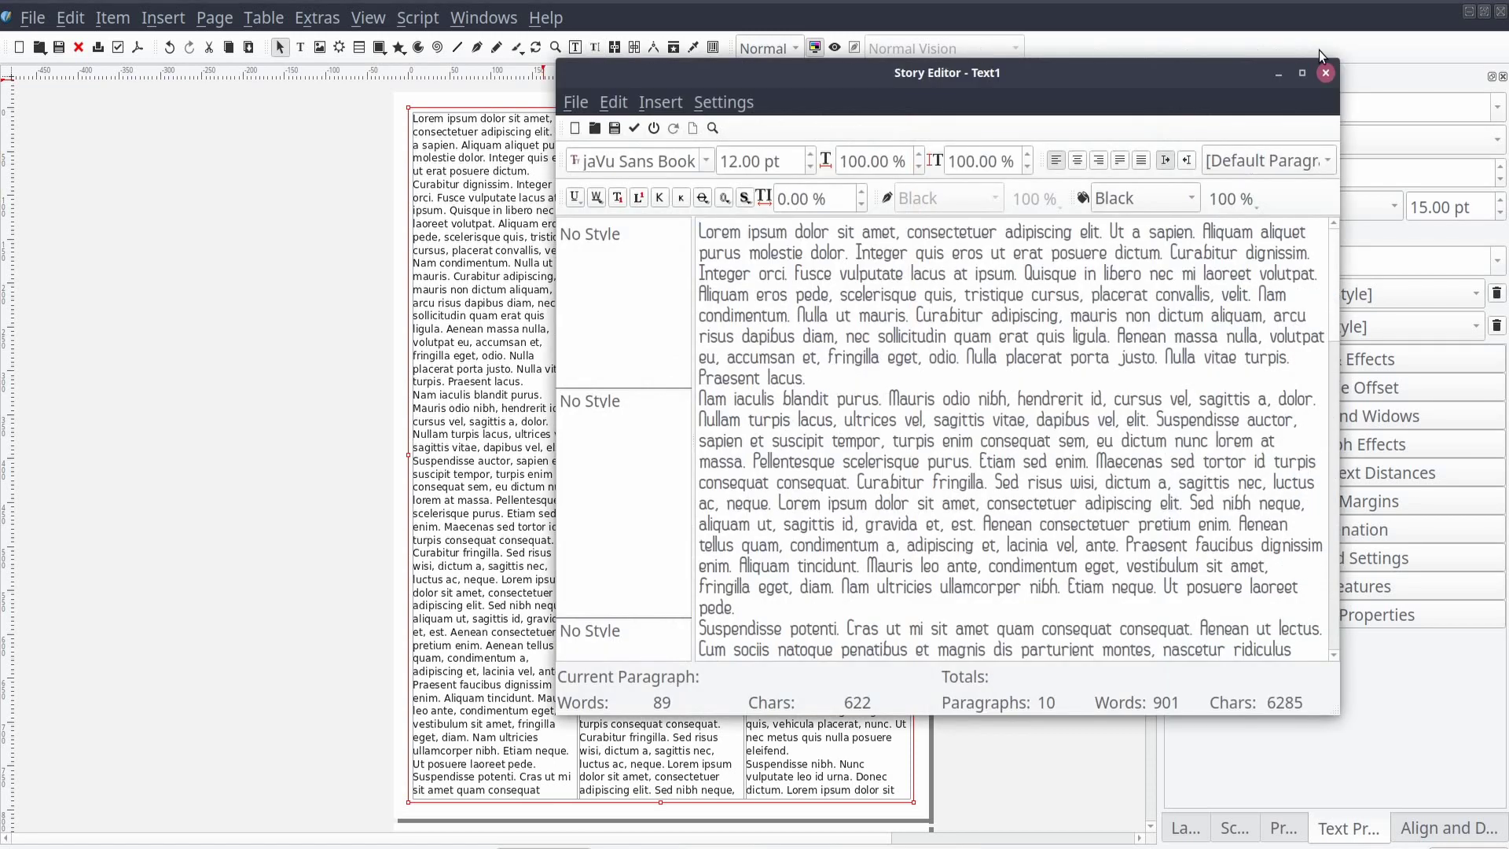
click(1327, 70)
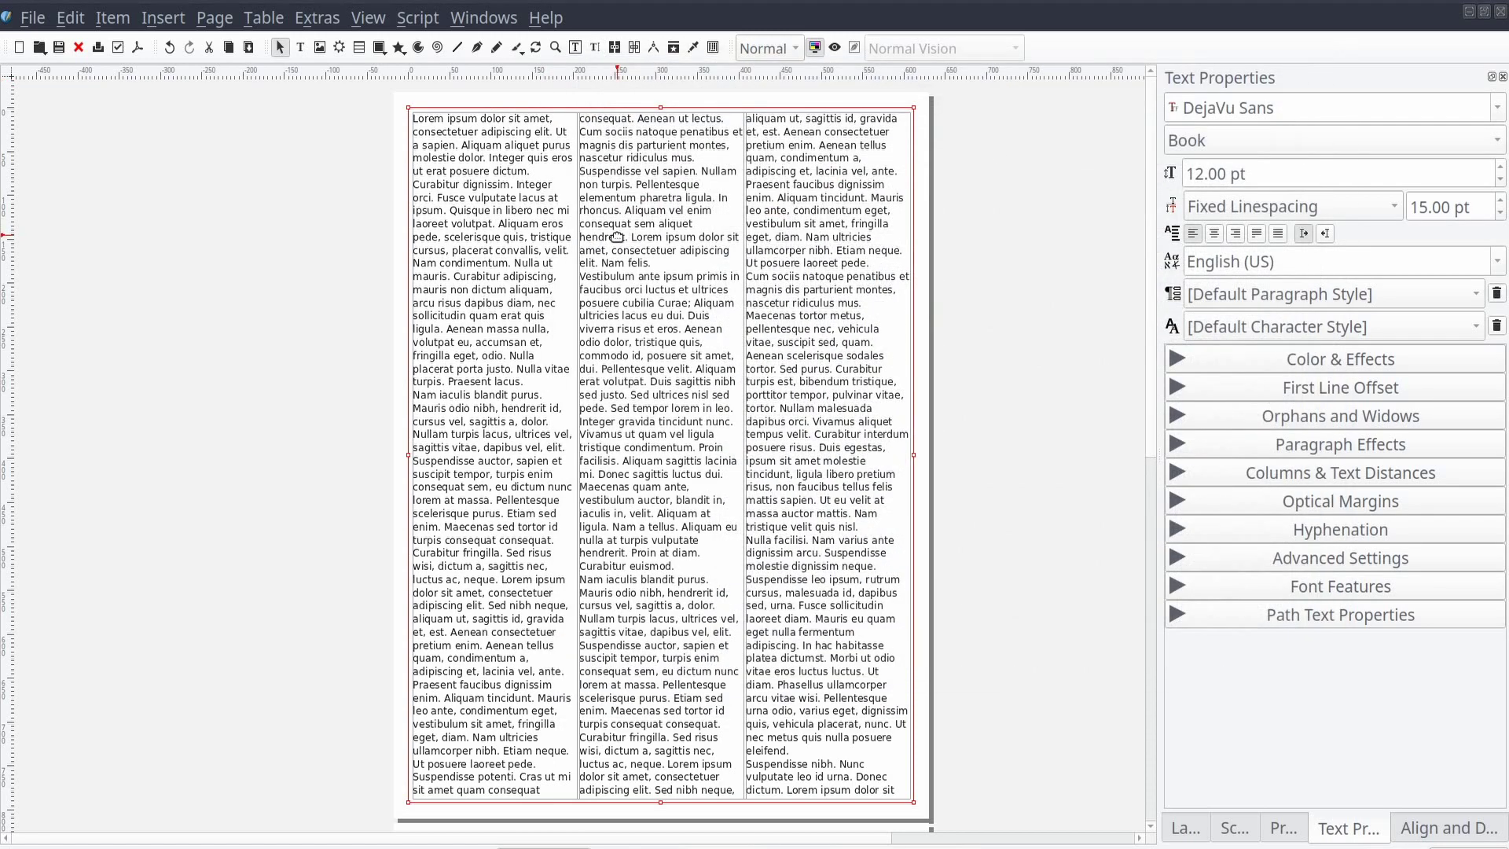
key(ctrl+t)
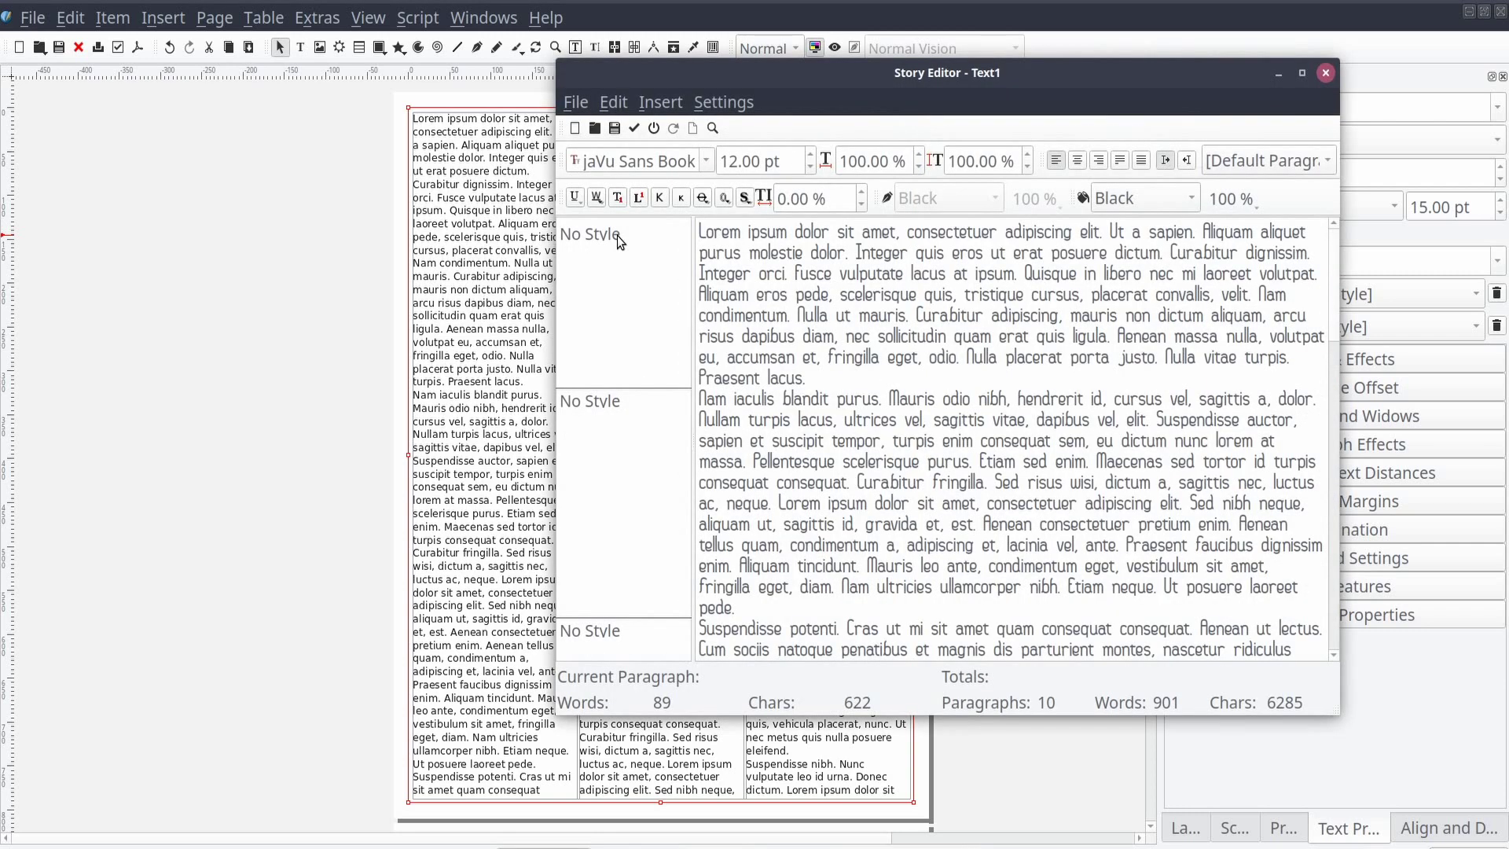
click(1323, 73)
- Open the frame's text in the Story Editor from the right-click Content menu
right_click(494, 172)
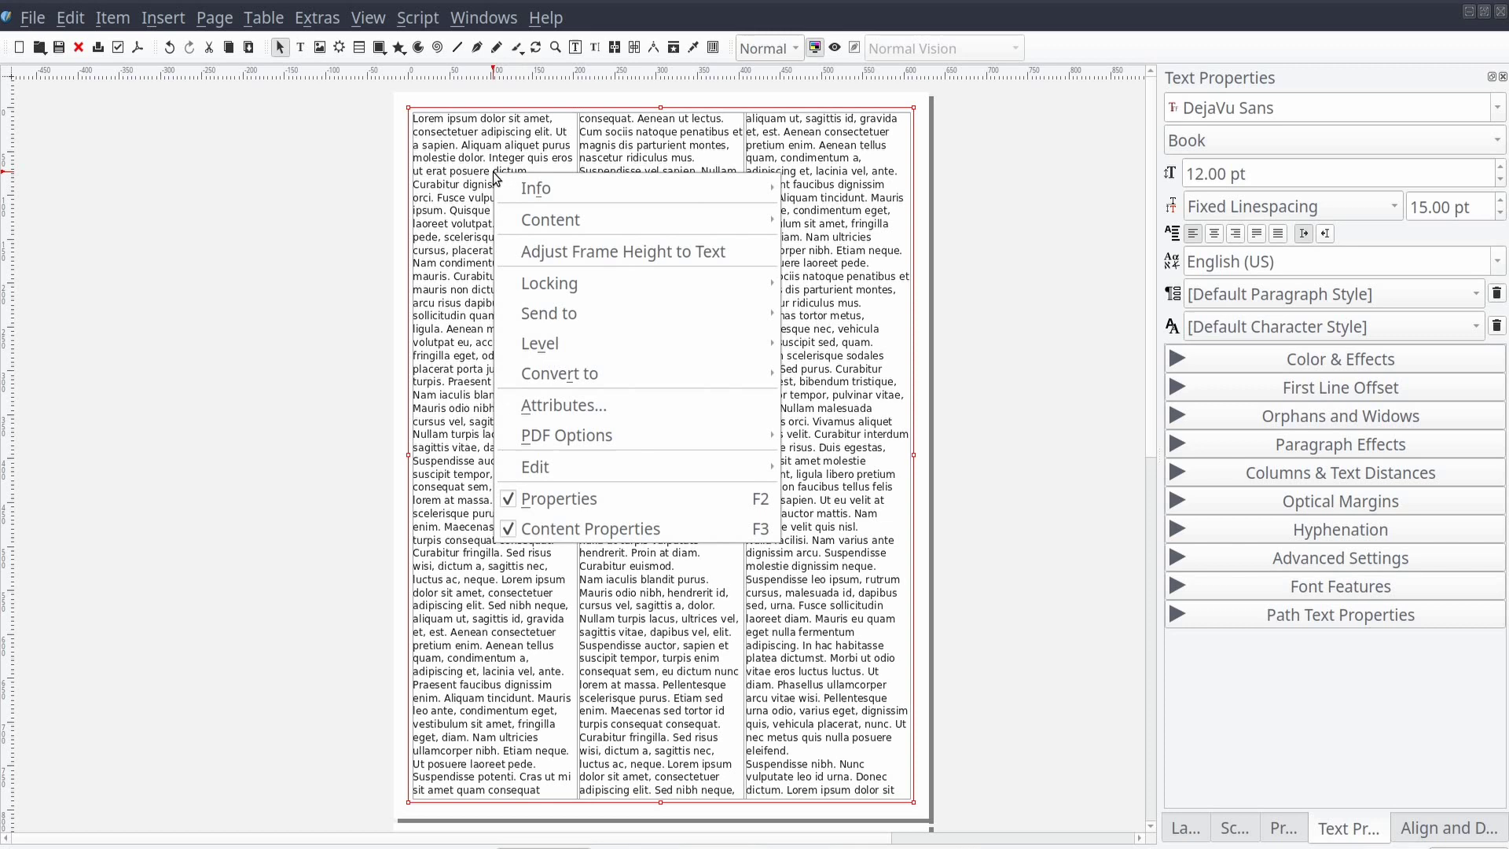
mouse_move(513, 216)
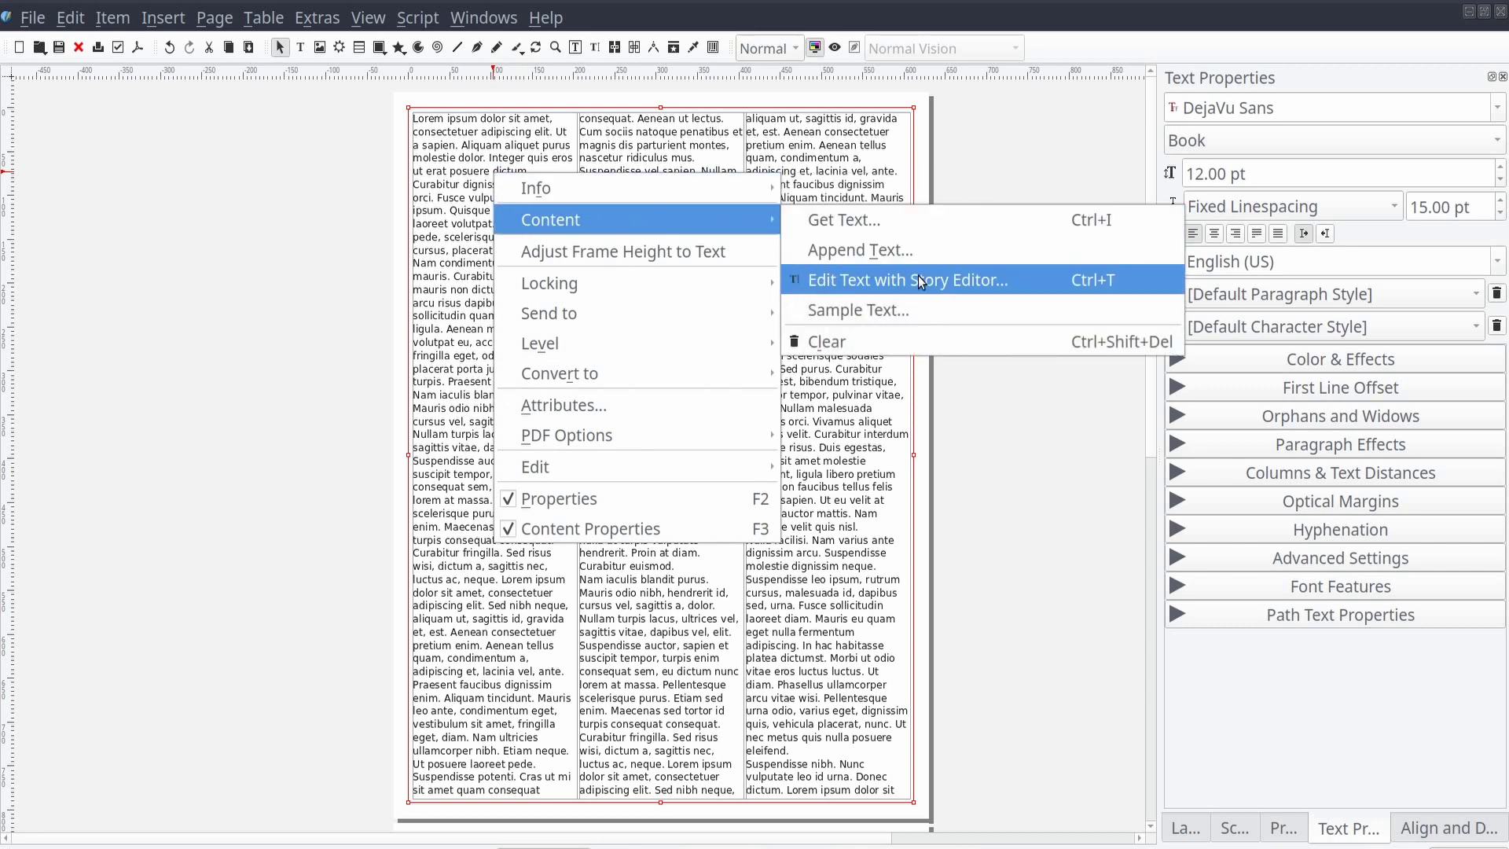
click(1028, 283)
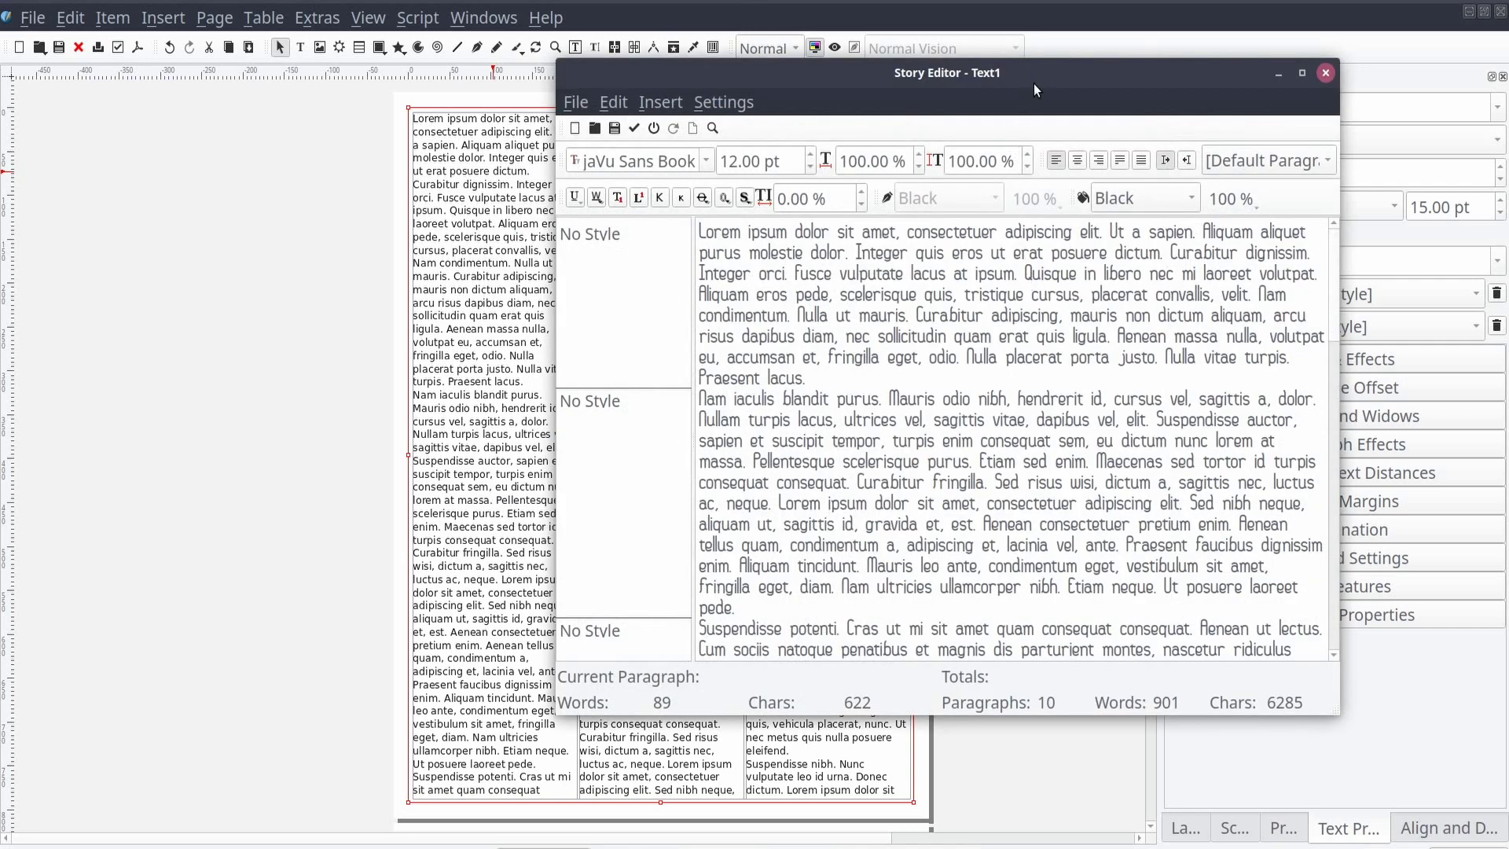
drag(1034, 83, 816, 85)
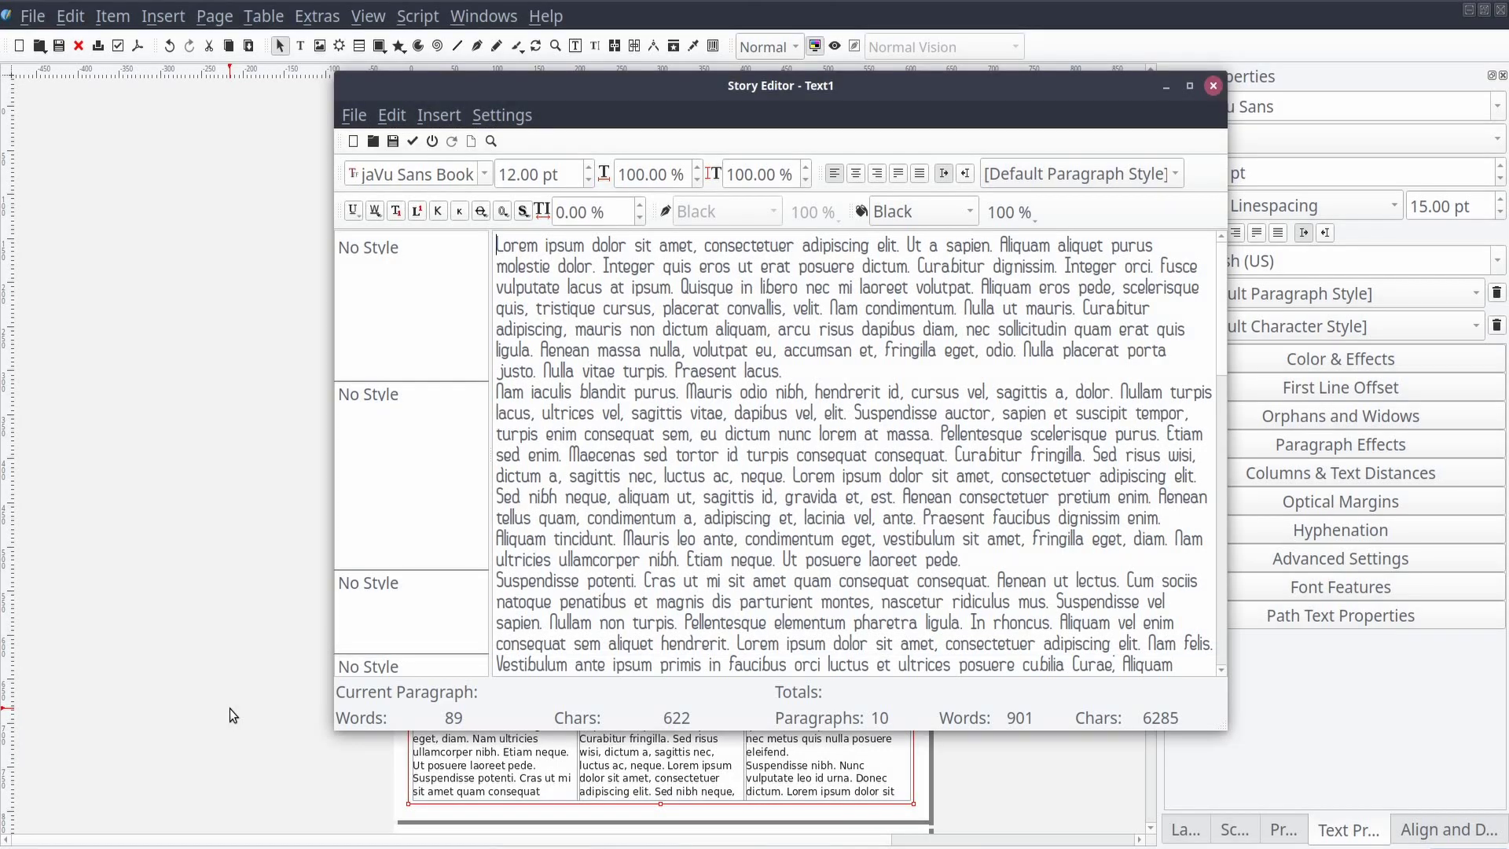
- Insert 'this is new content' after 'Lorem ipsum dolor sit amet,'
double_click(517, 246)
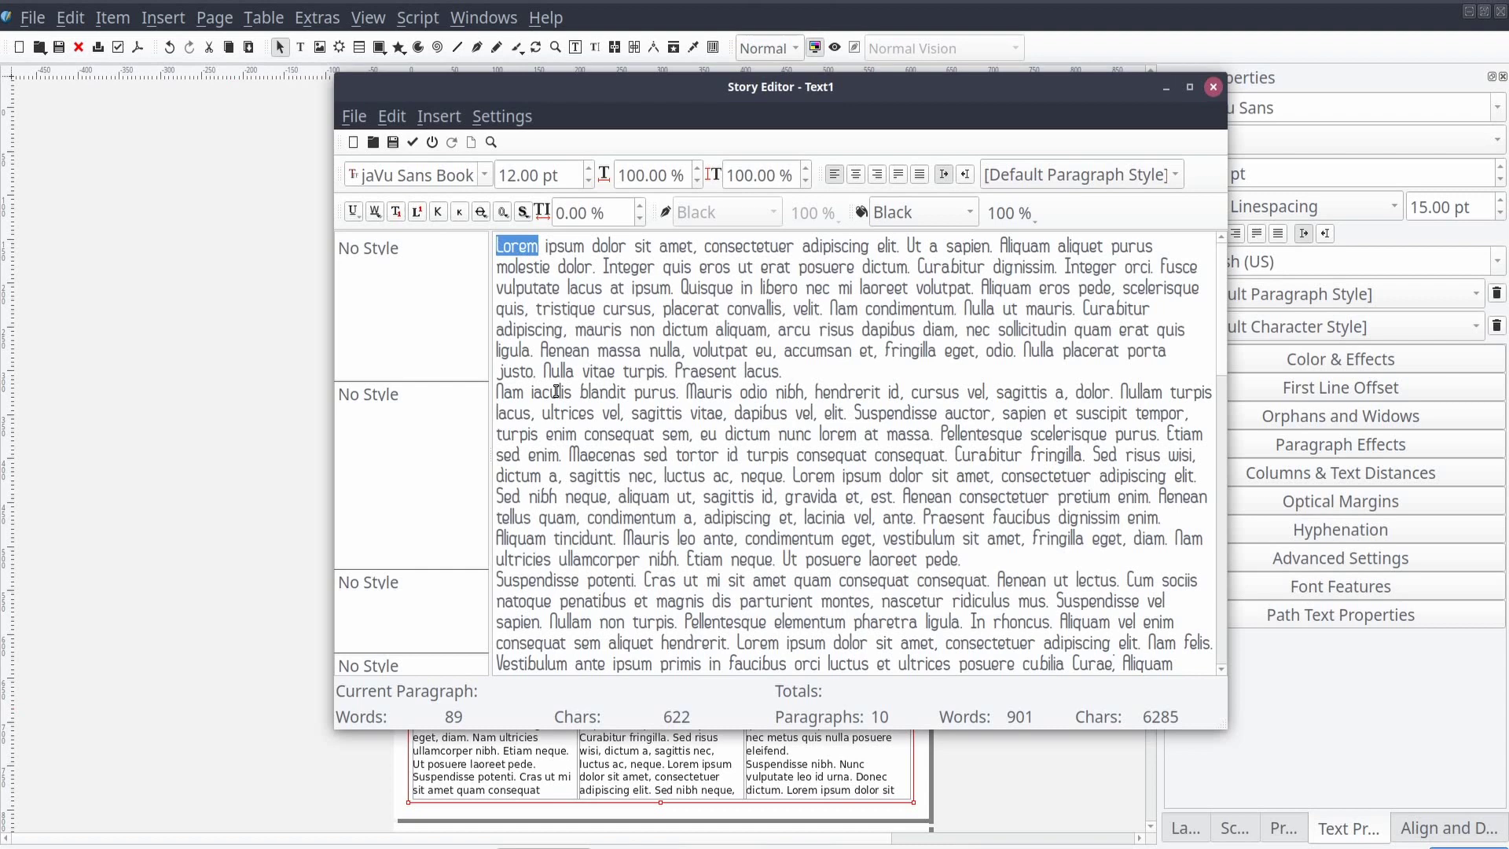
click(709, 247)
text(this is)
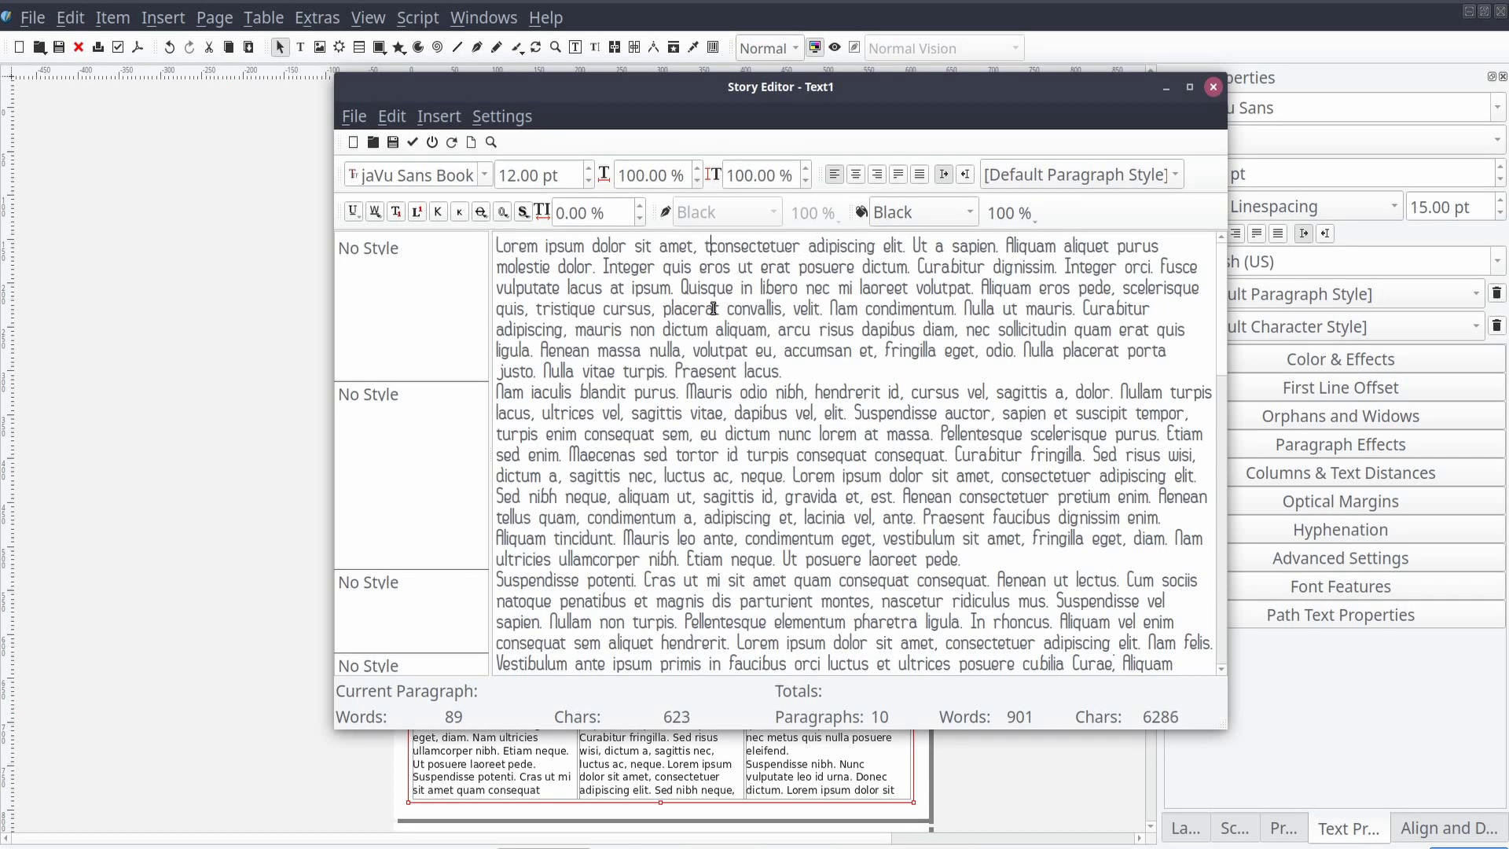
text( new co)
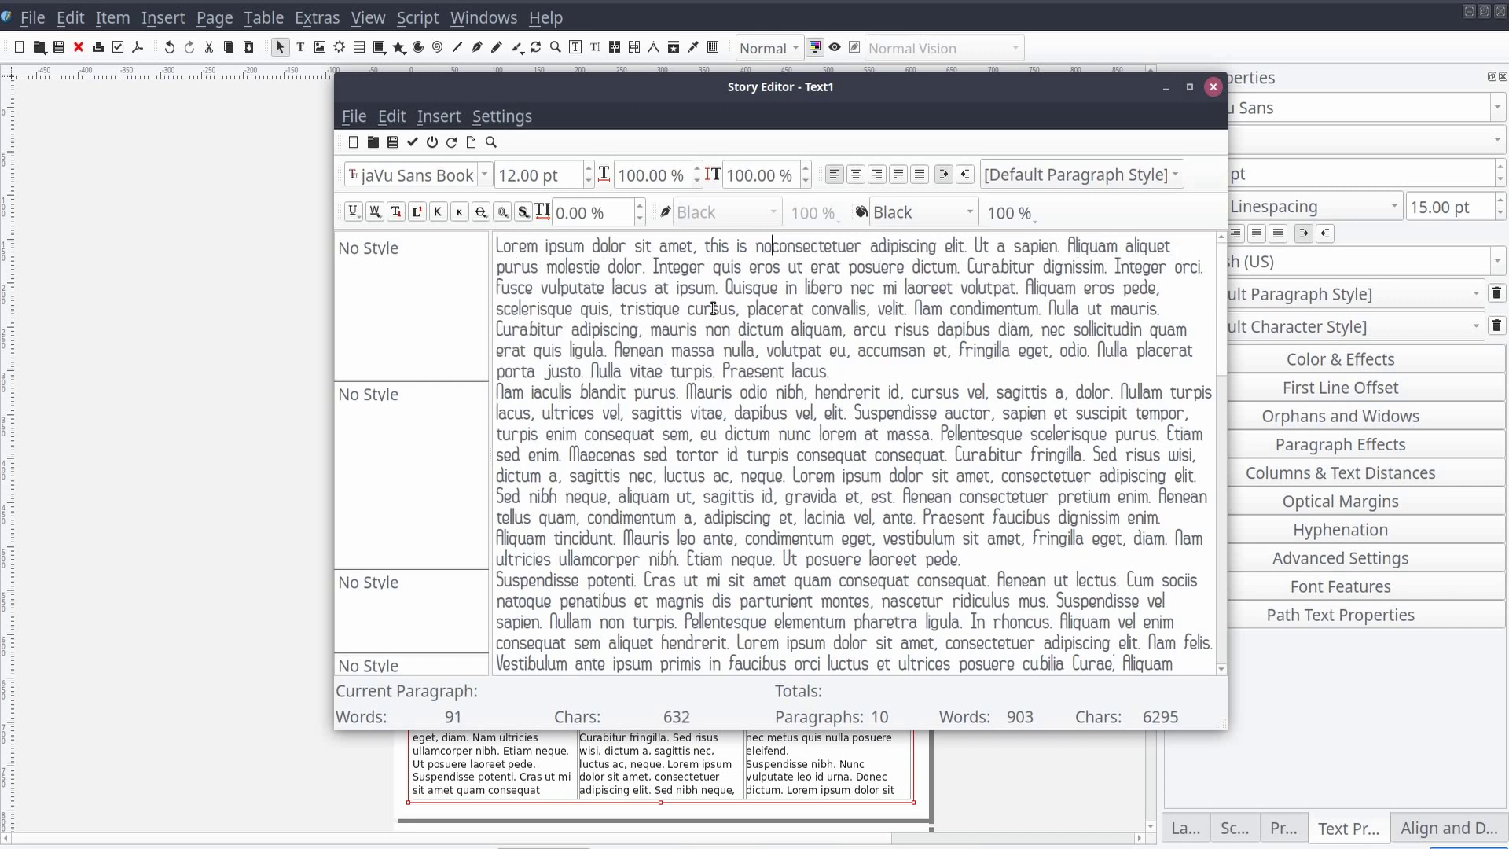
text(ntent)
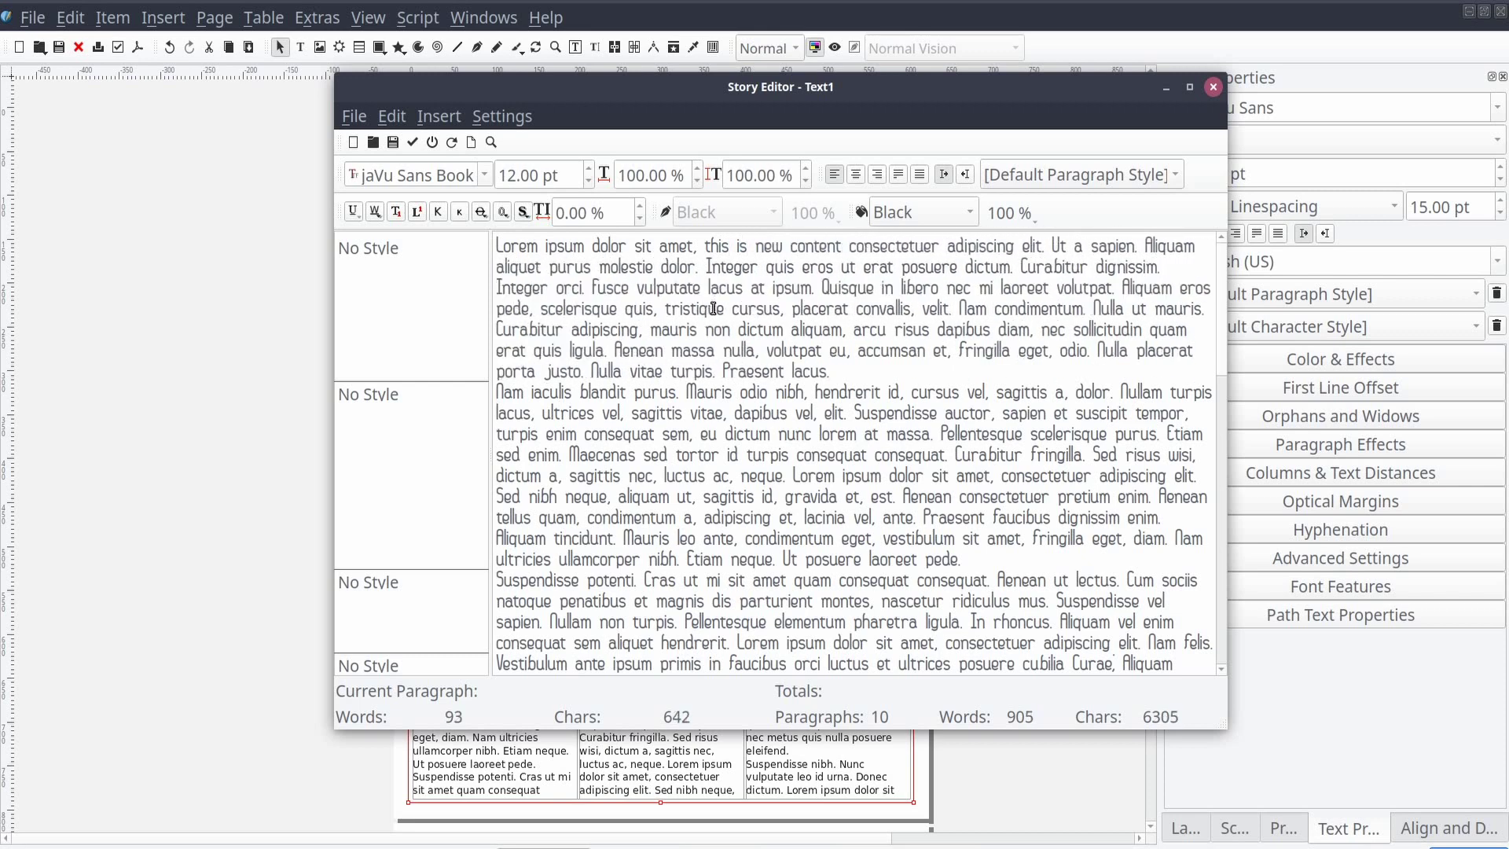
- Apply Shadowed Text to the opening word Lorem
drag(418, 94, 771, 95)
double_click(865, 248)
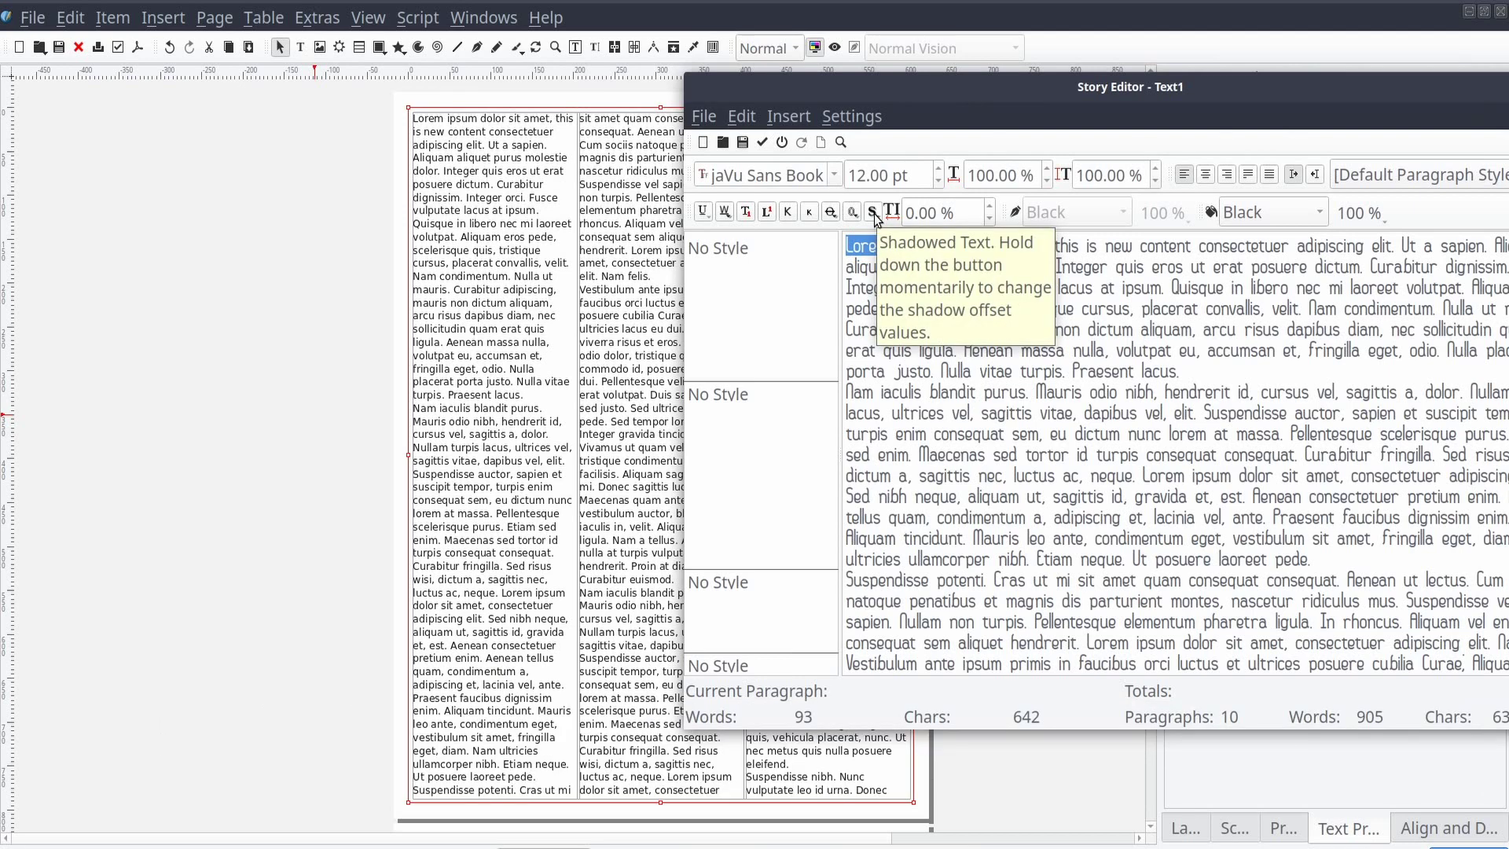
click(874, 213)
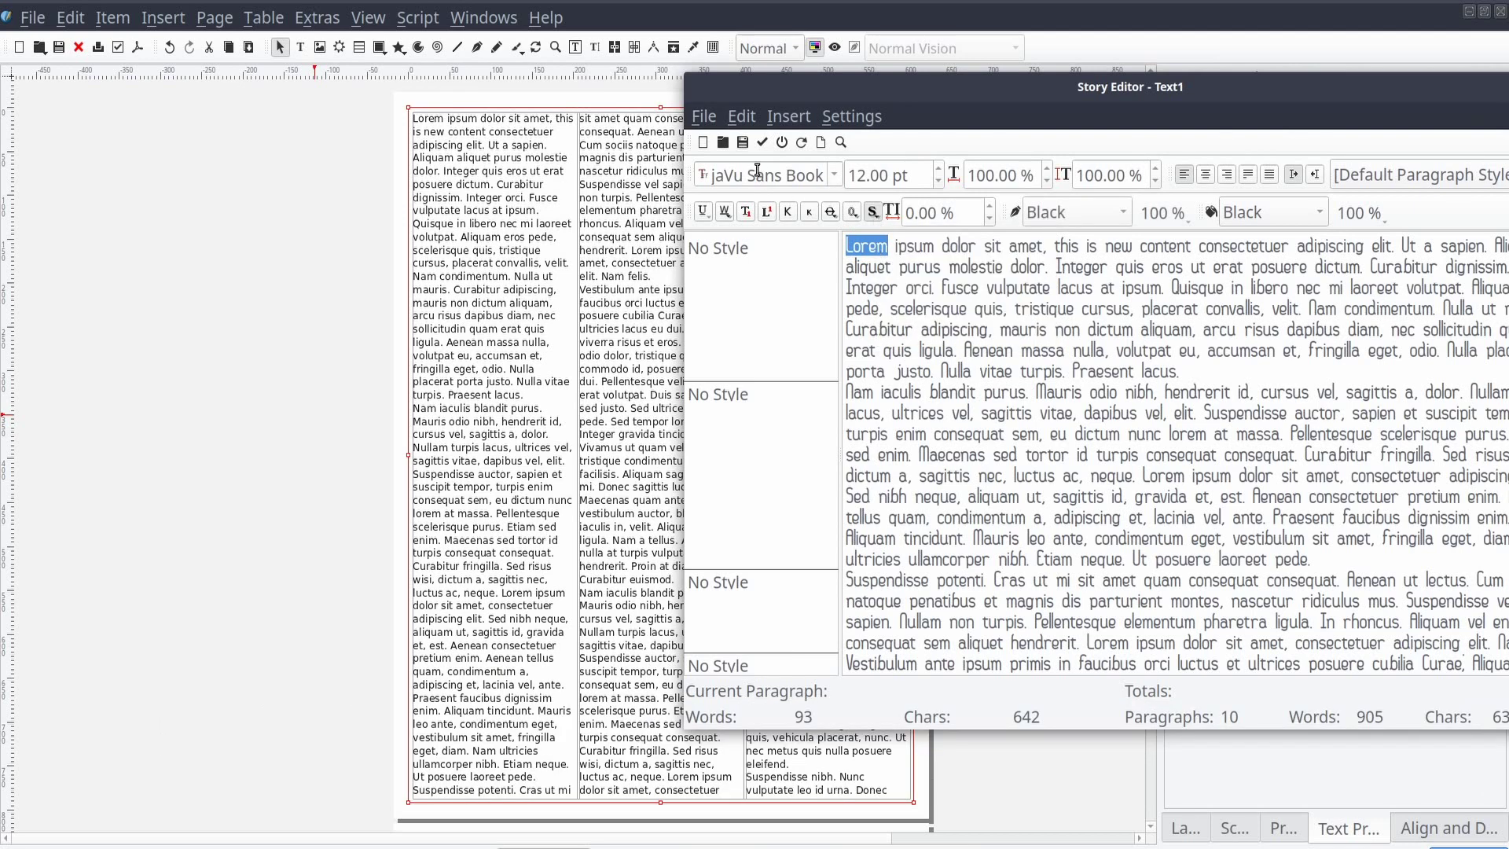
click(712, 119)
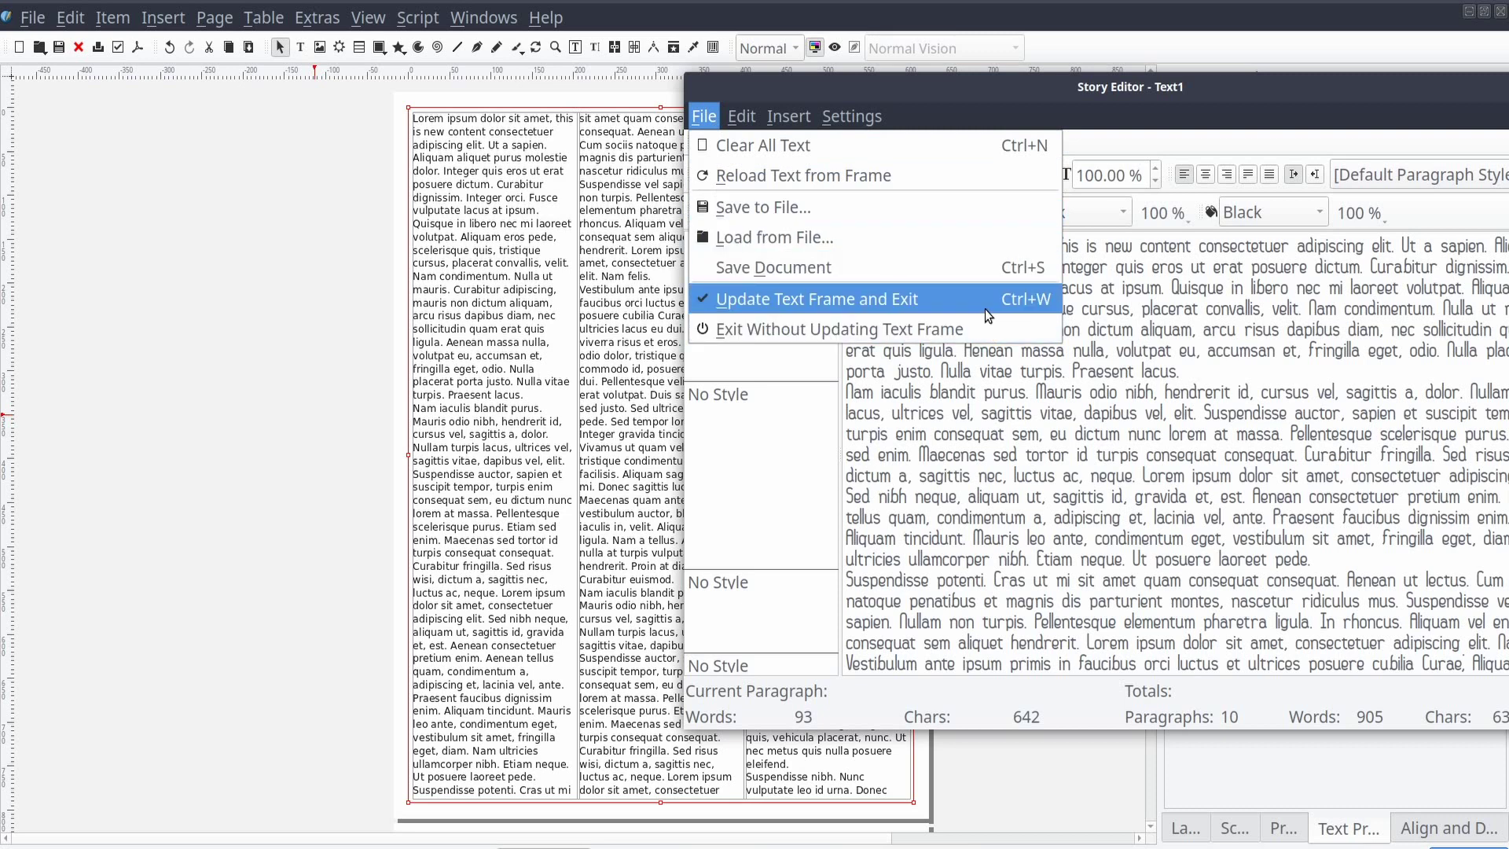
- Update the page's text frame so the shadowed Lorem appears on the page
key(Escape)
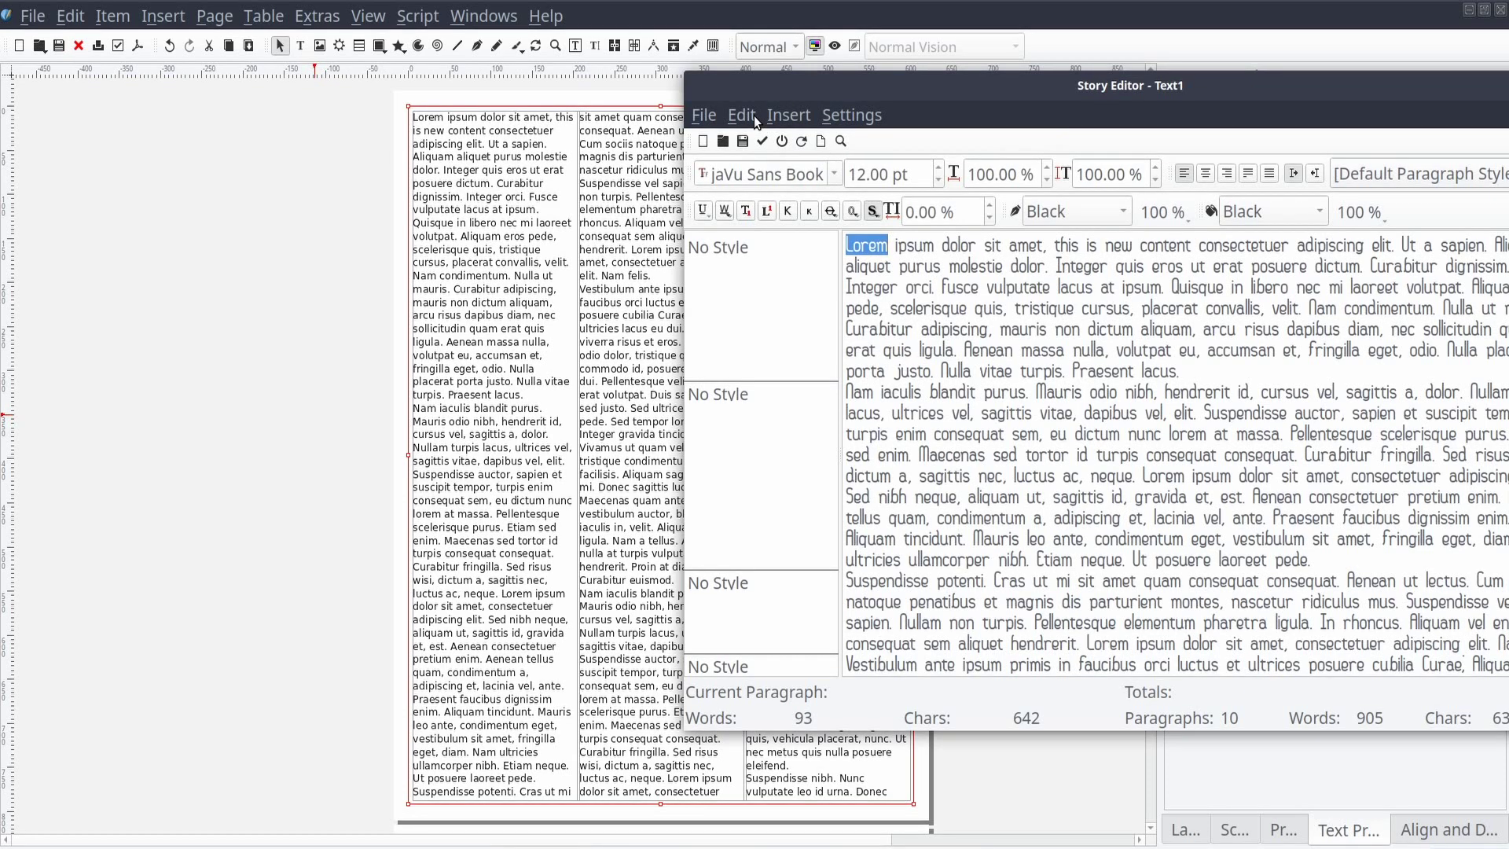
click(753, 115)
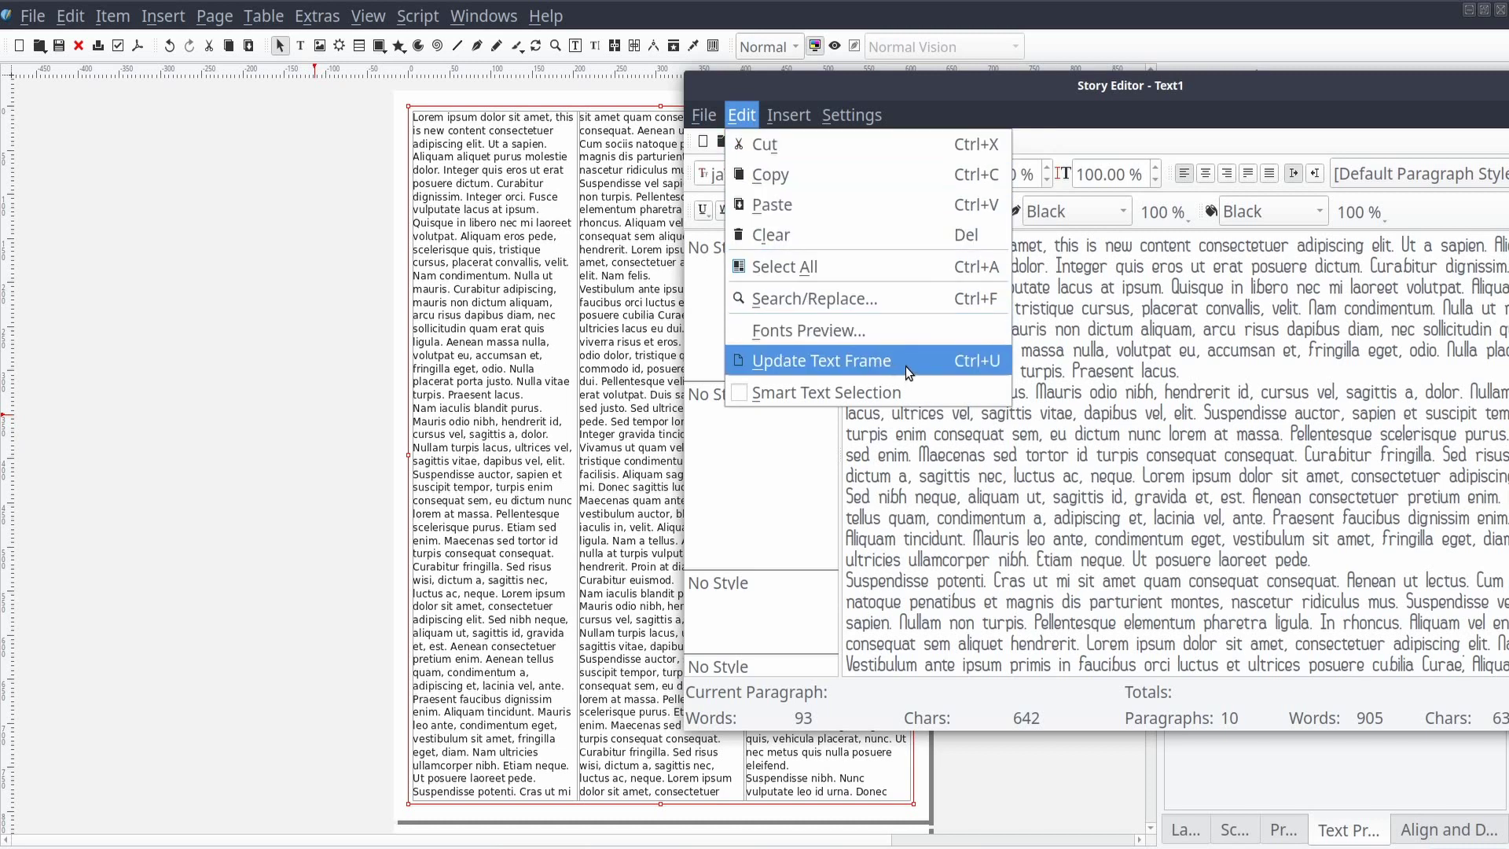
click(1034, 342)
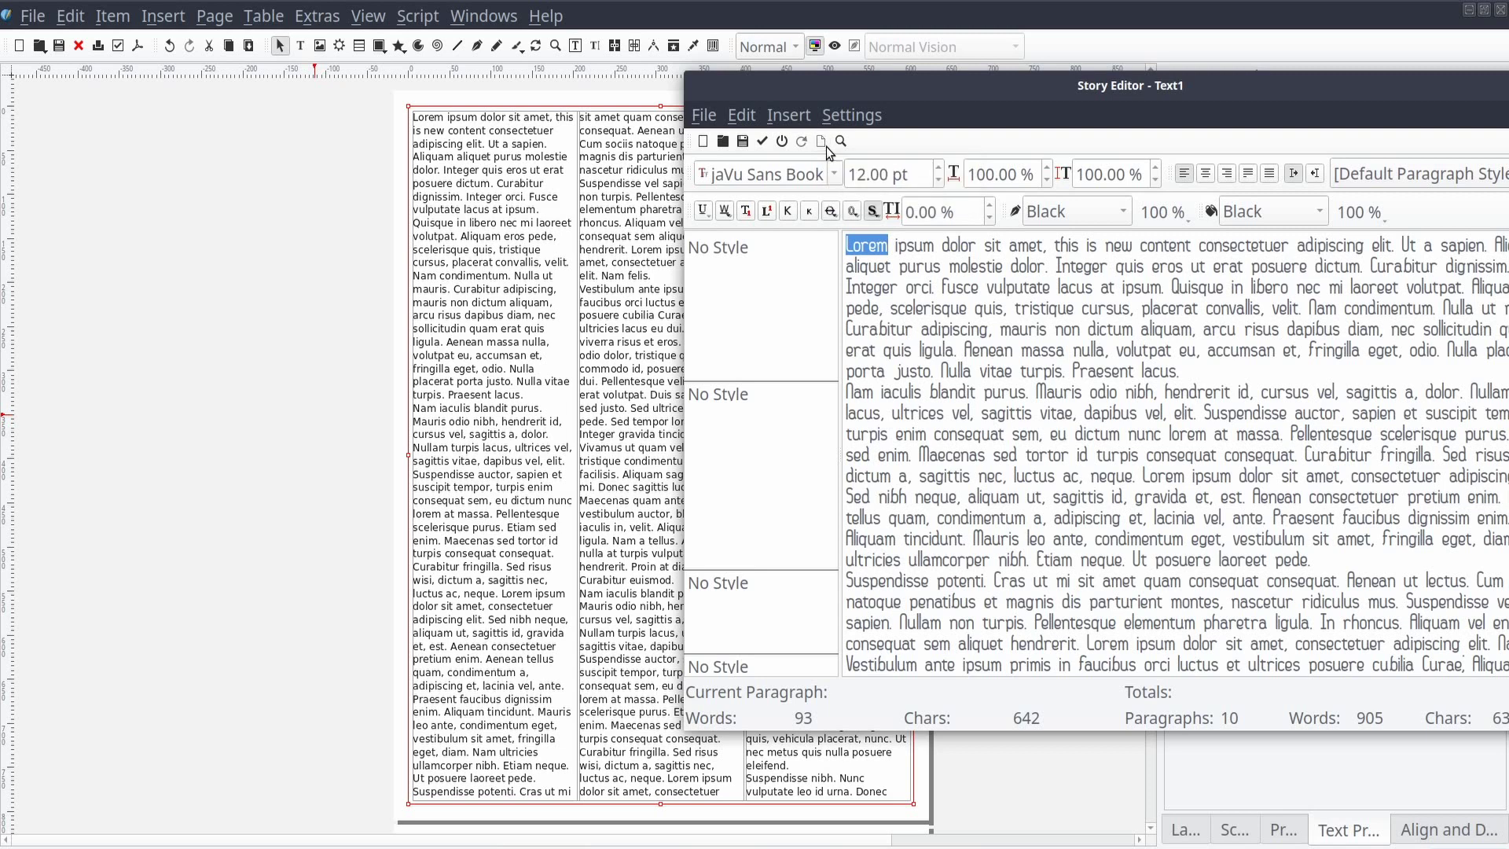
click(821, 142)
drag(886, 82, 786, 62)
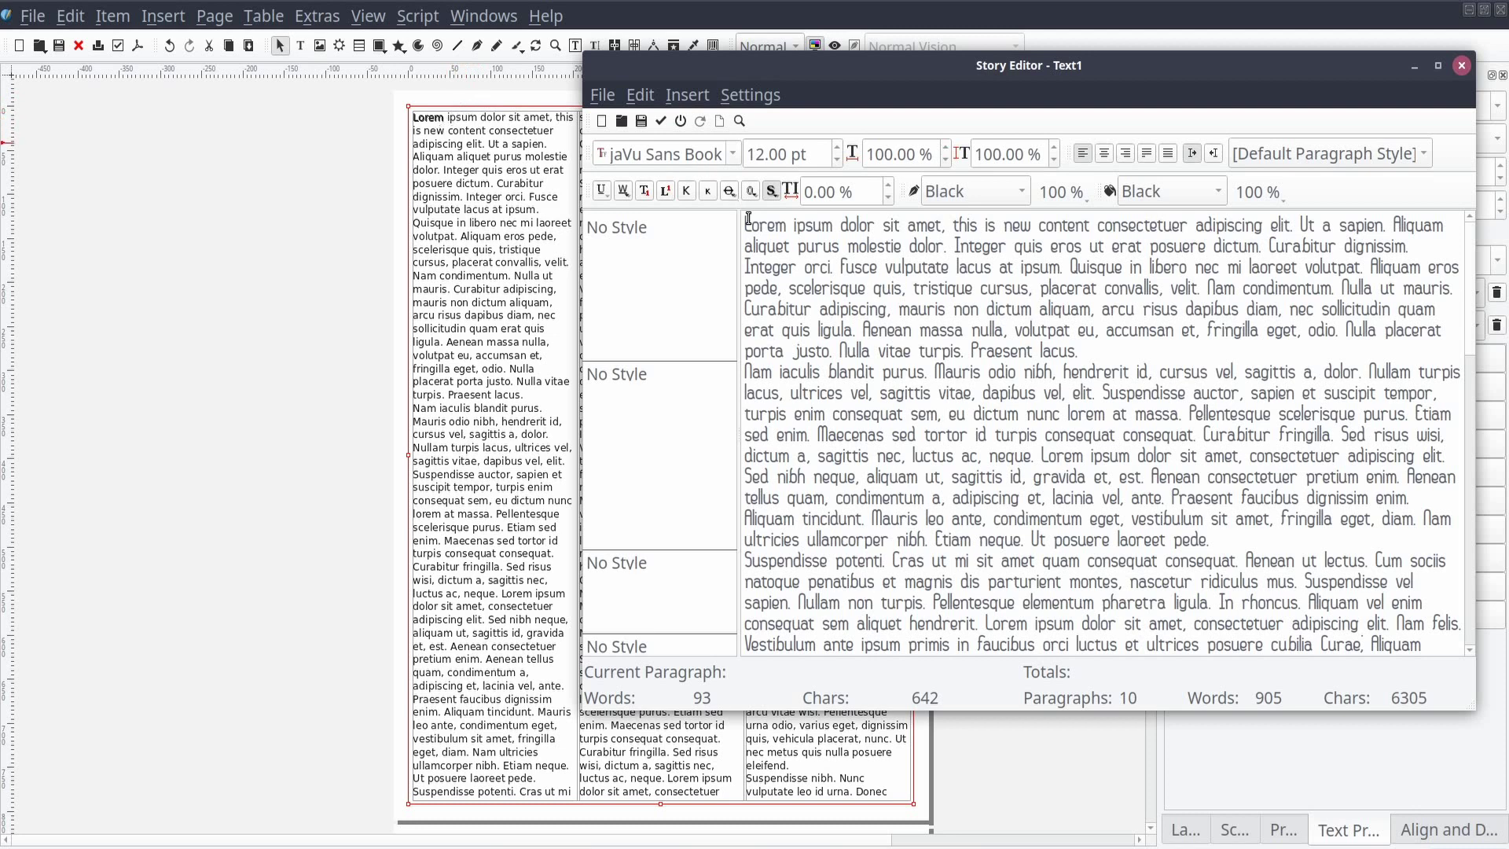
double_click(779, 228)
- Shadow the phrase 'Lorem ipsum dolor sit amet,' and update the text frame
drag(944, 226, 744, 226)
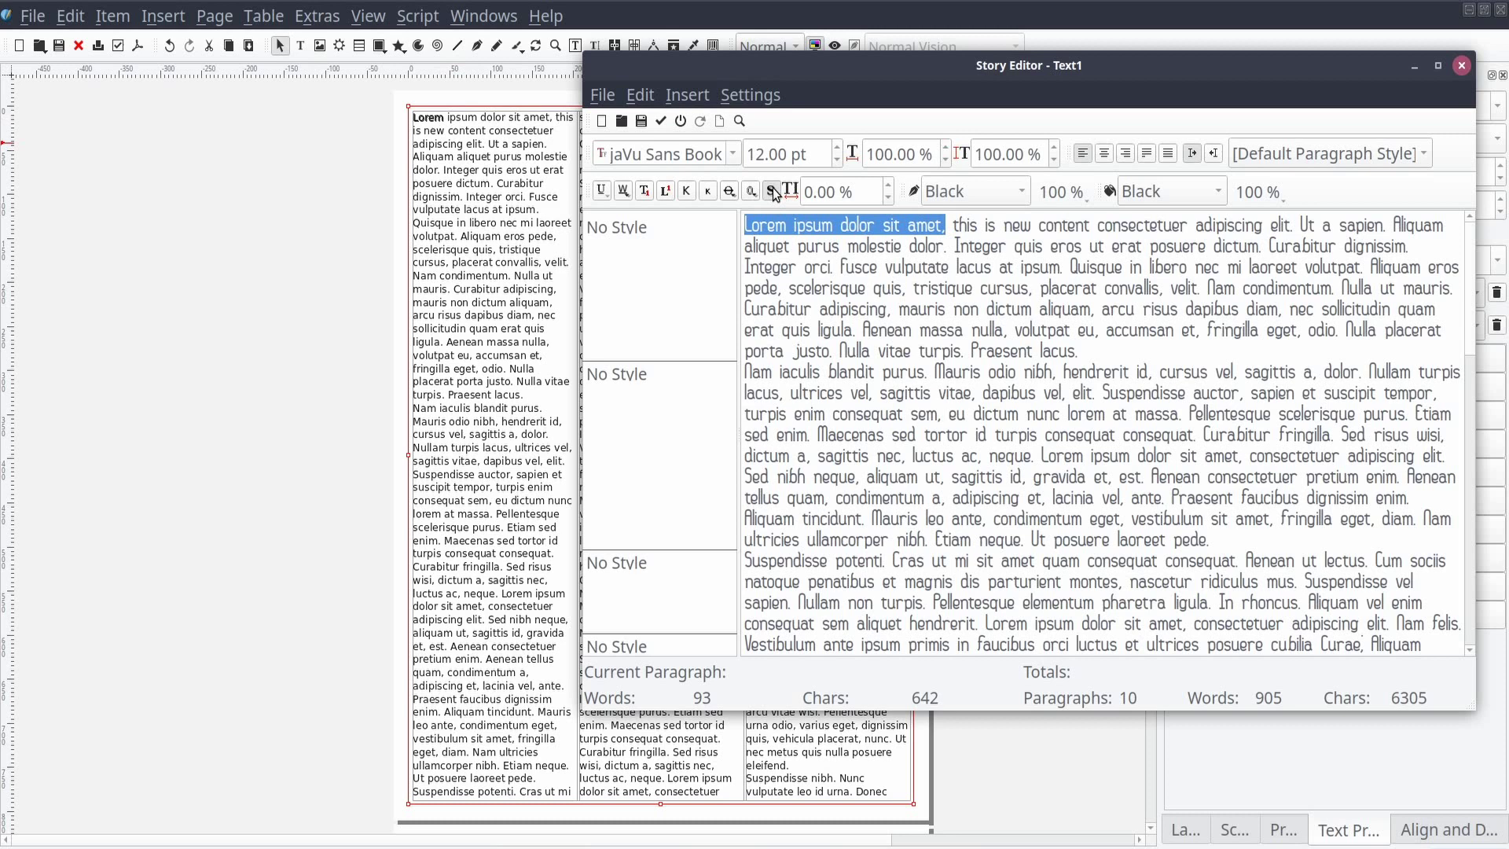
click(773, 192)
click(773, 191)
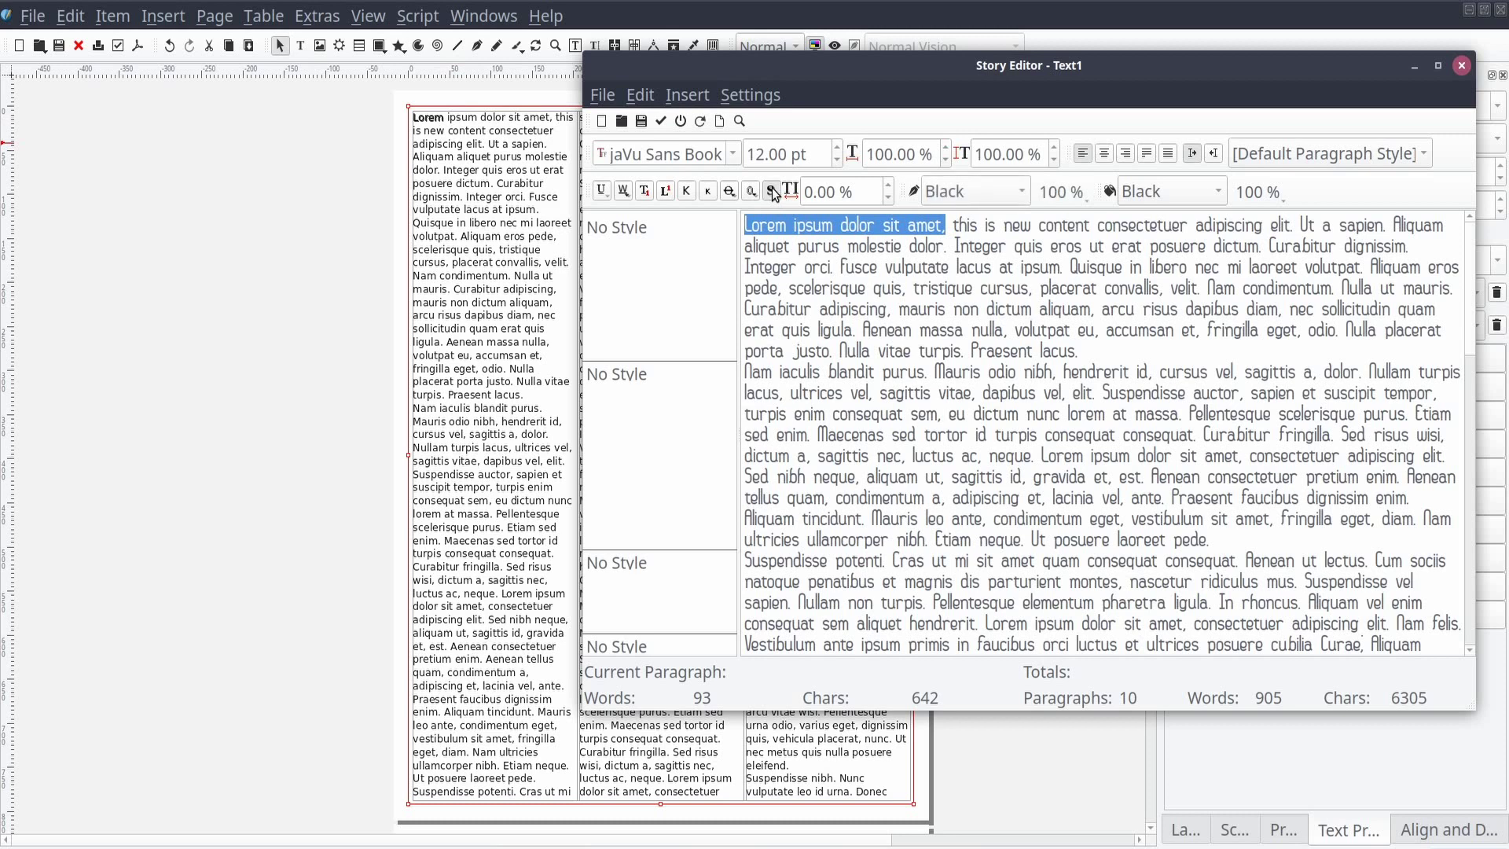
click(719, 123)
- Make 'molestie dolor' subscript and update the text frame
click(940, 249)
drag(940, 249, 838, 236)
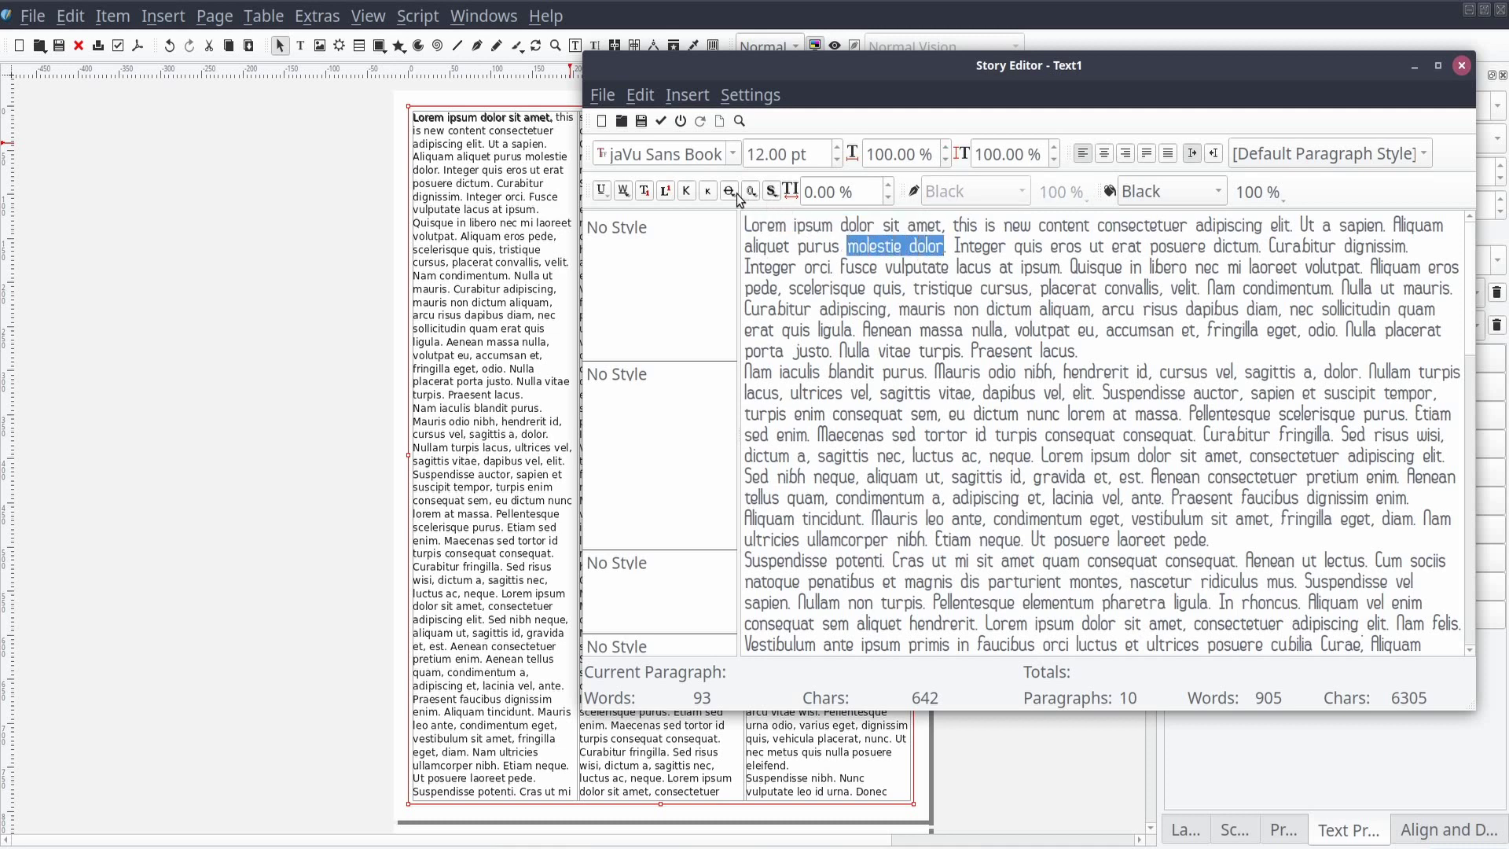
click(645, 193)
click(767, 246)
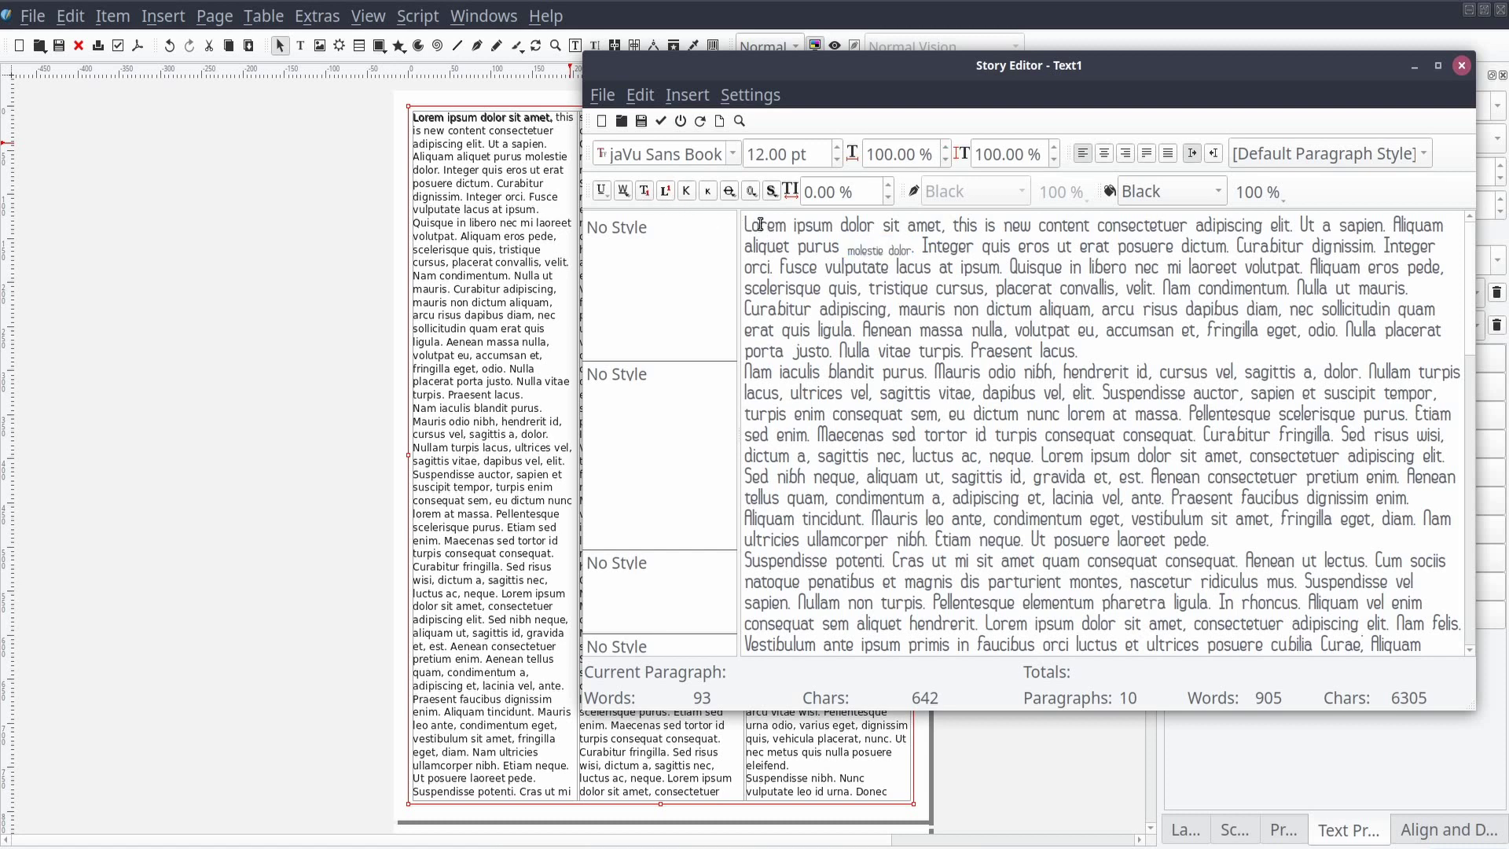
click(718, 124)
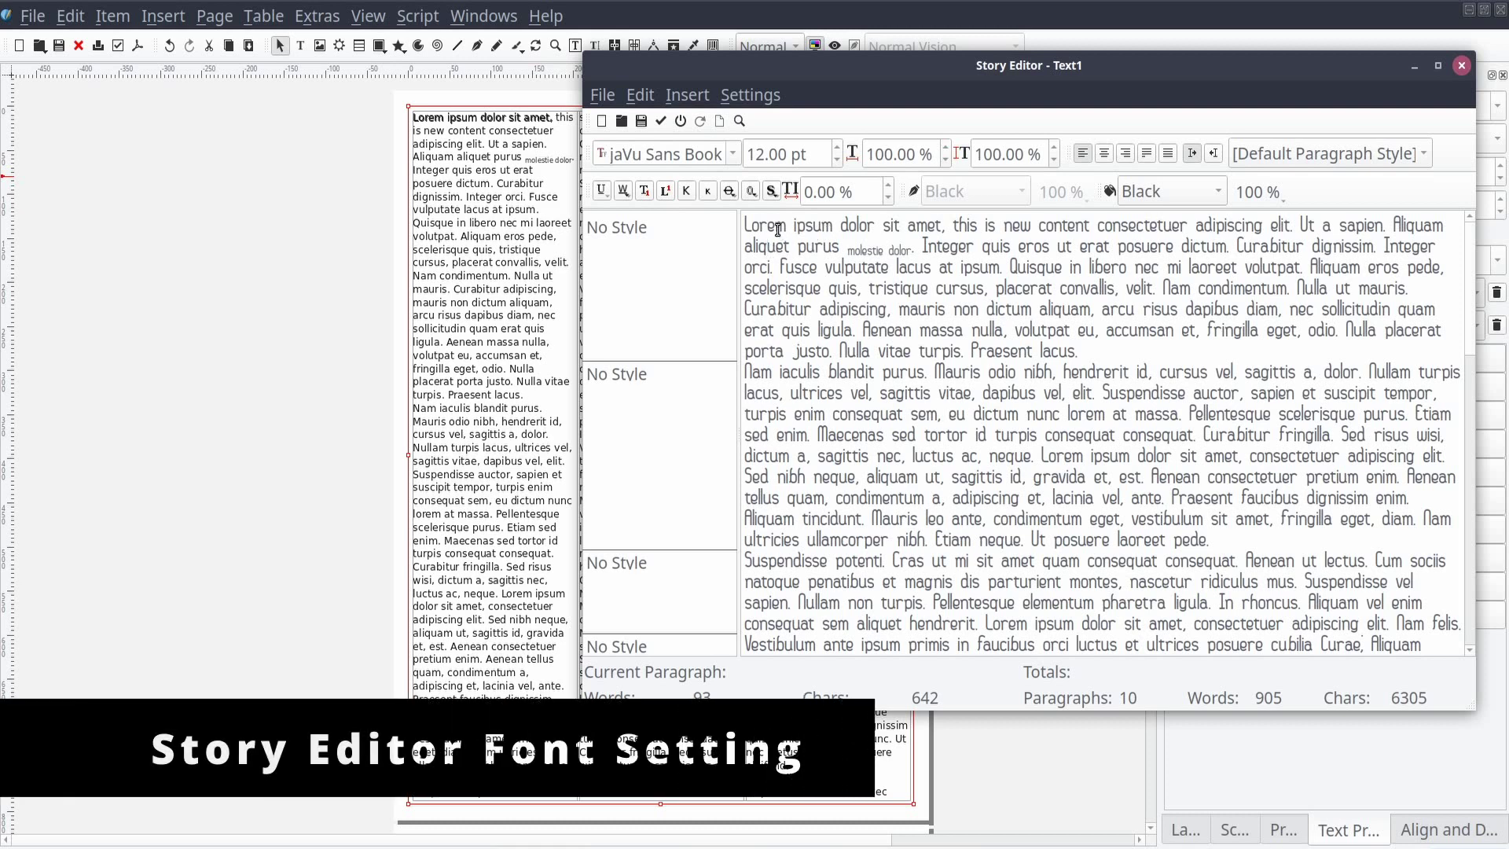
- Underline the word ipsum
double_click(832, 226)
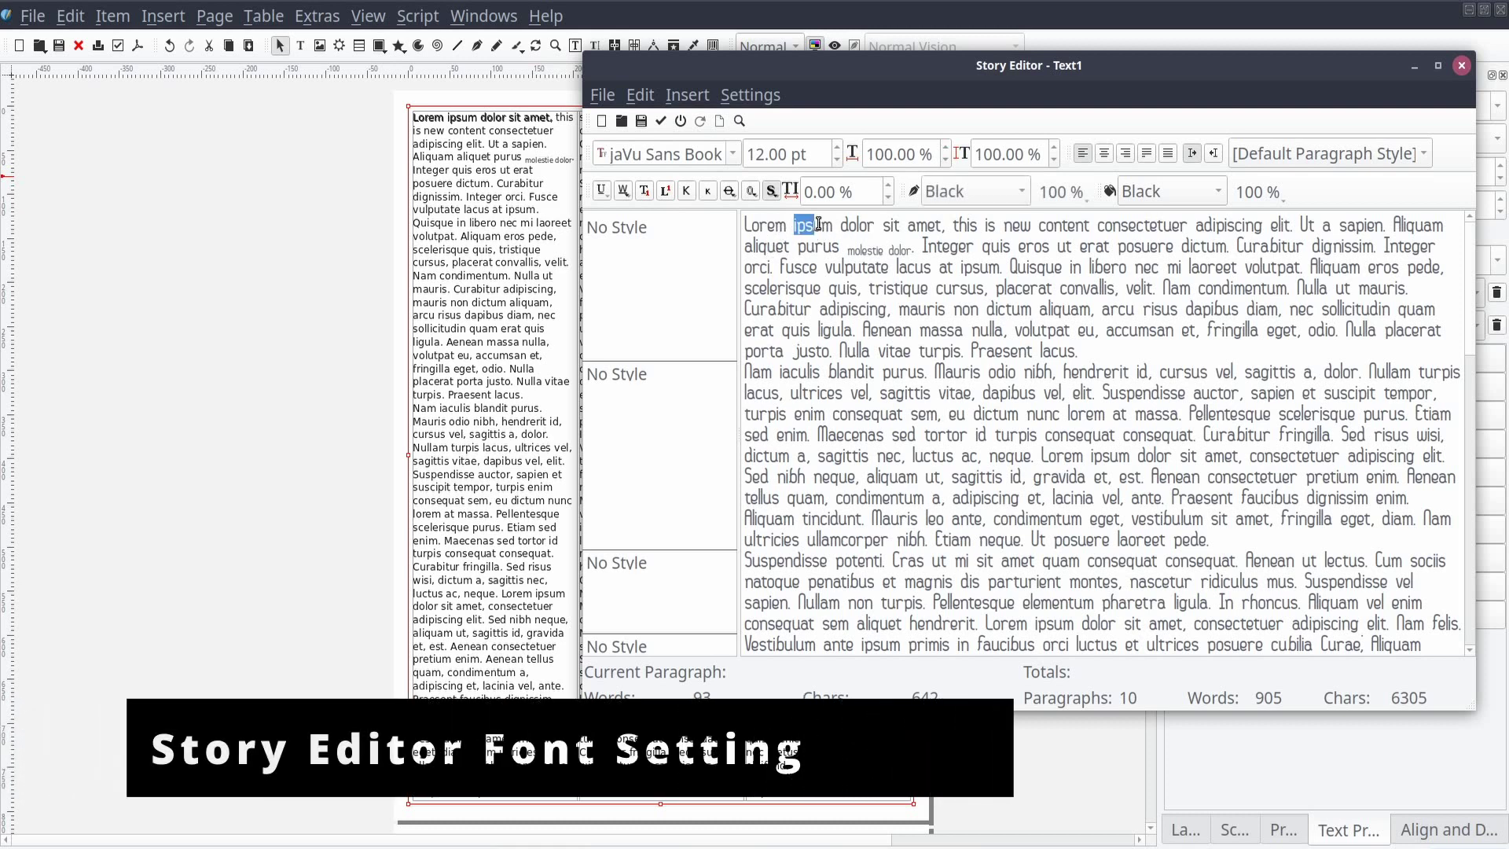
click(601, 190)
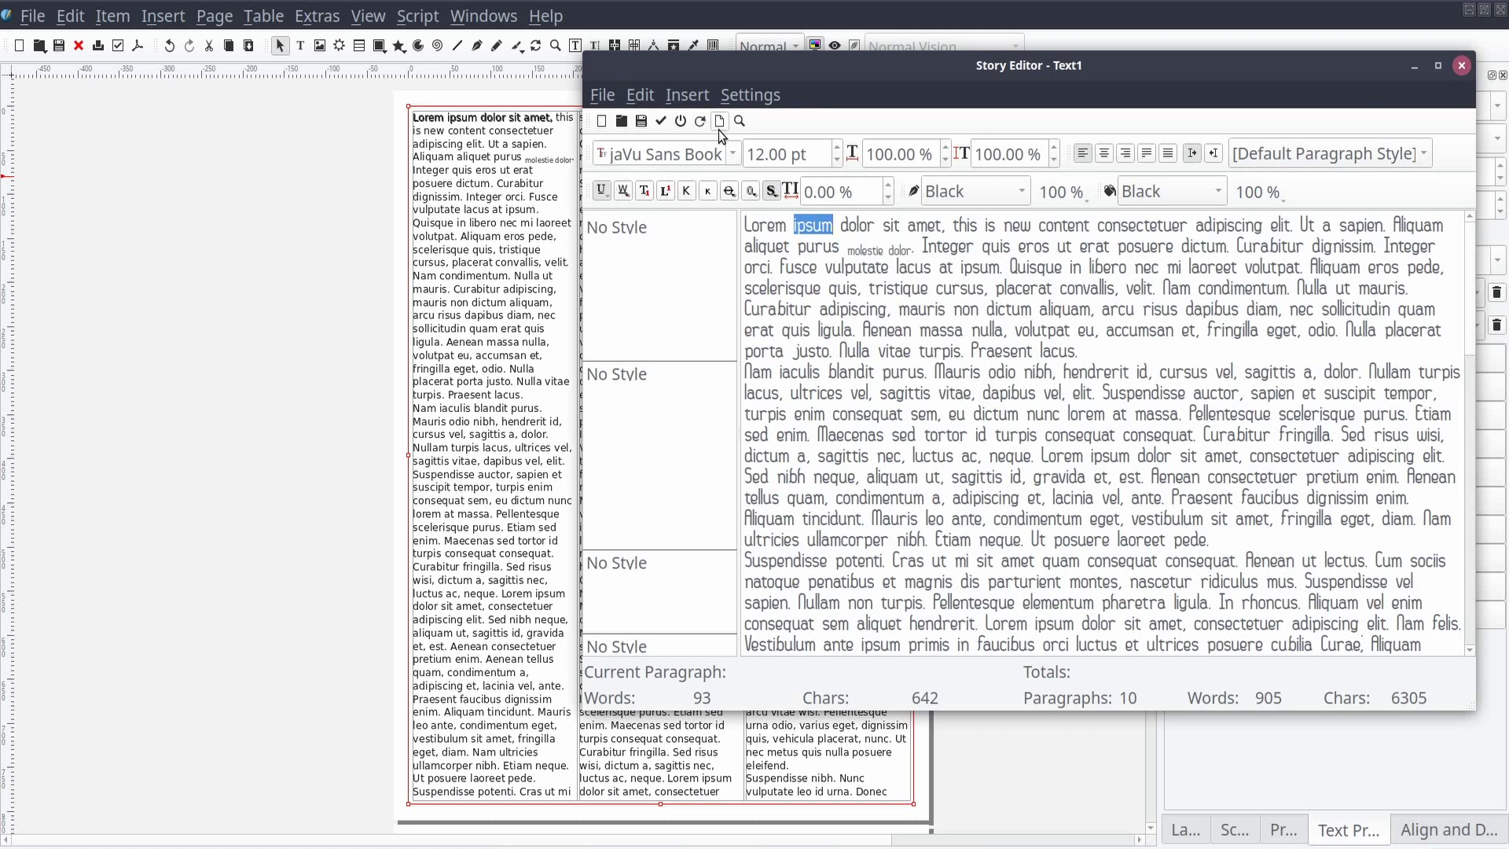
click(862, 230)
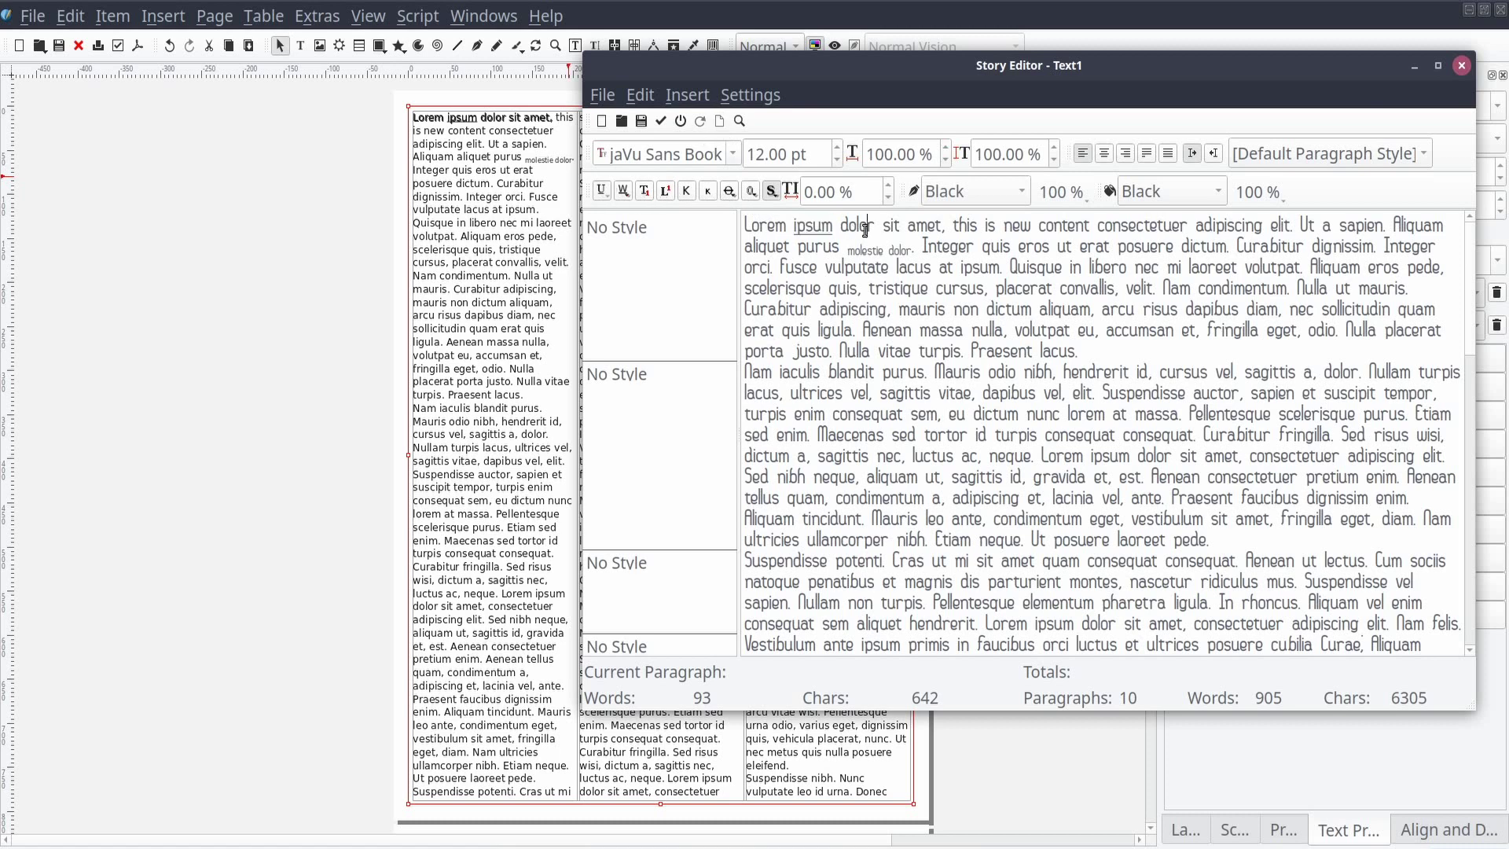
- Set the Story Editor display font to 8-bit Limit BRK Italic
click(780, 100)
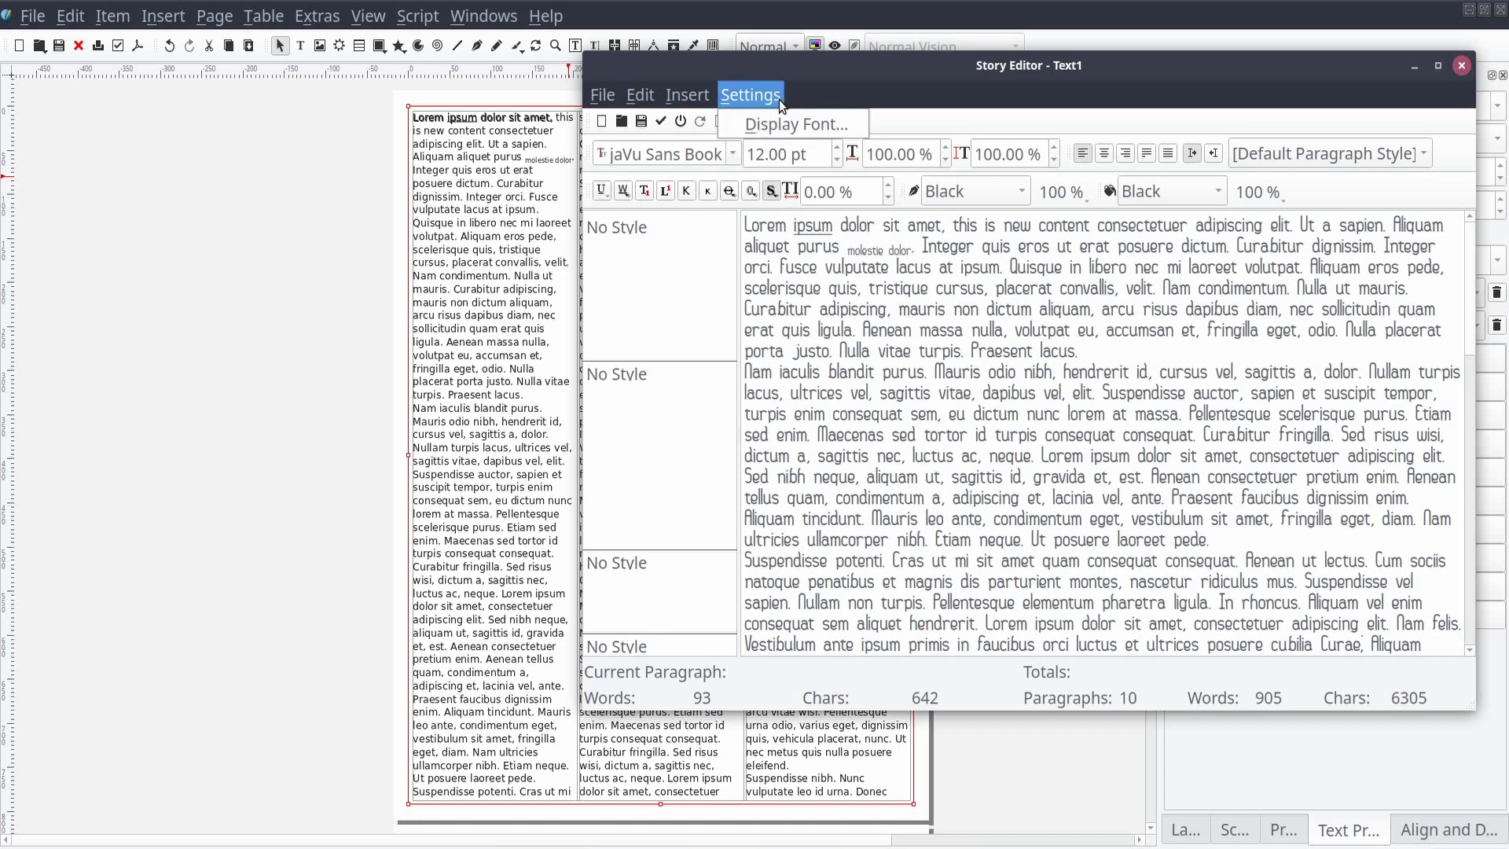
click(844, 123)
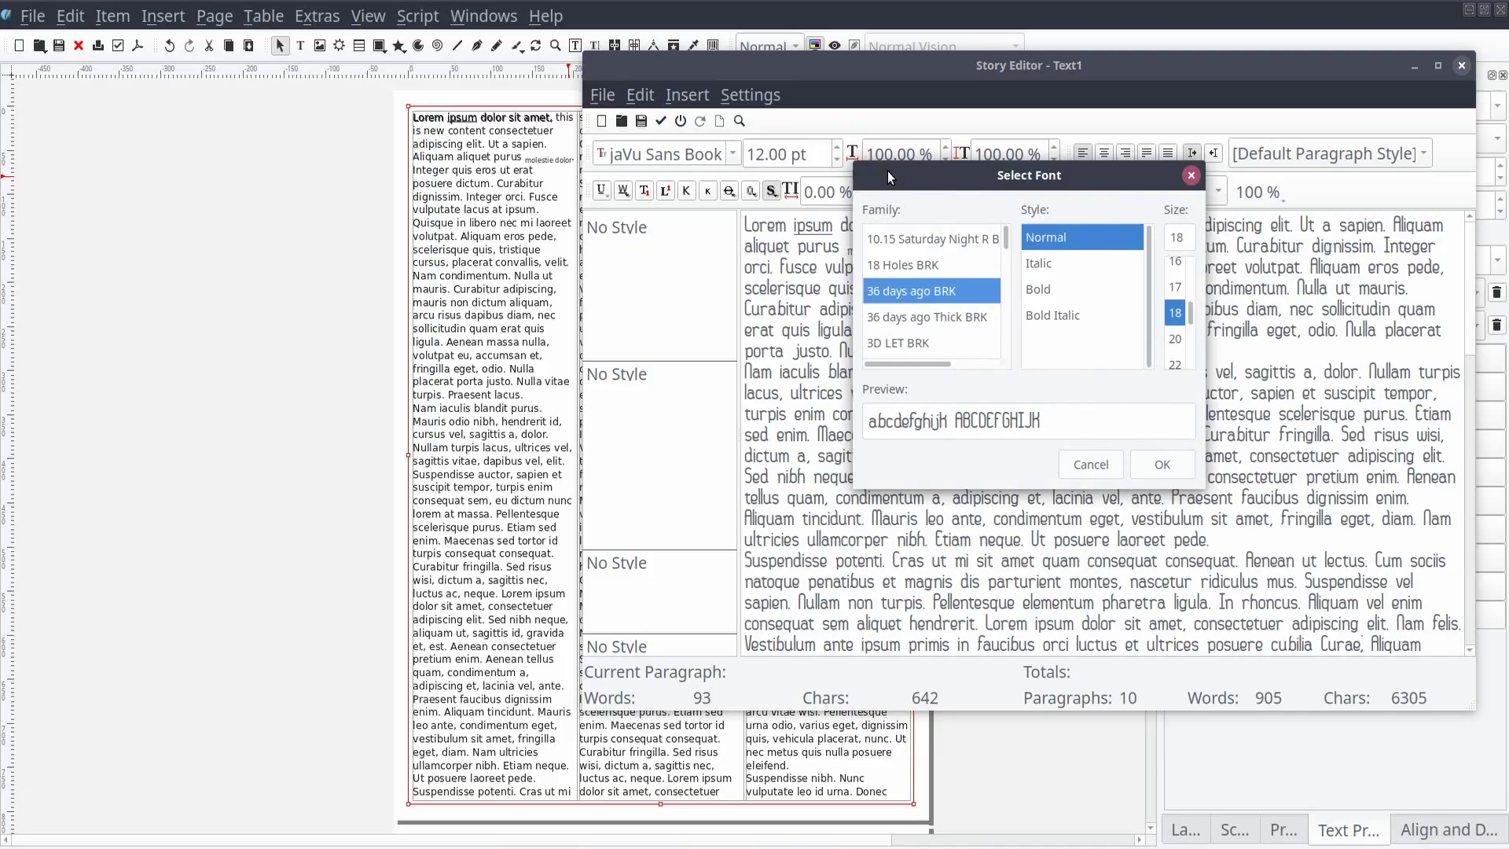
drag(888, 172, 905, 110)
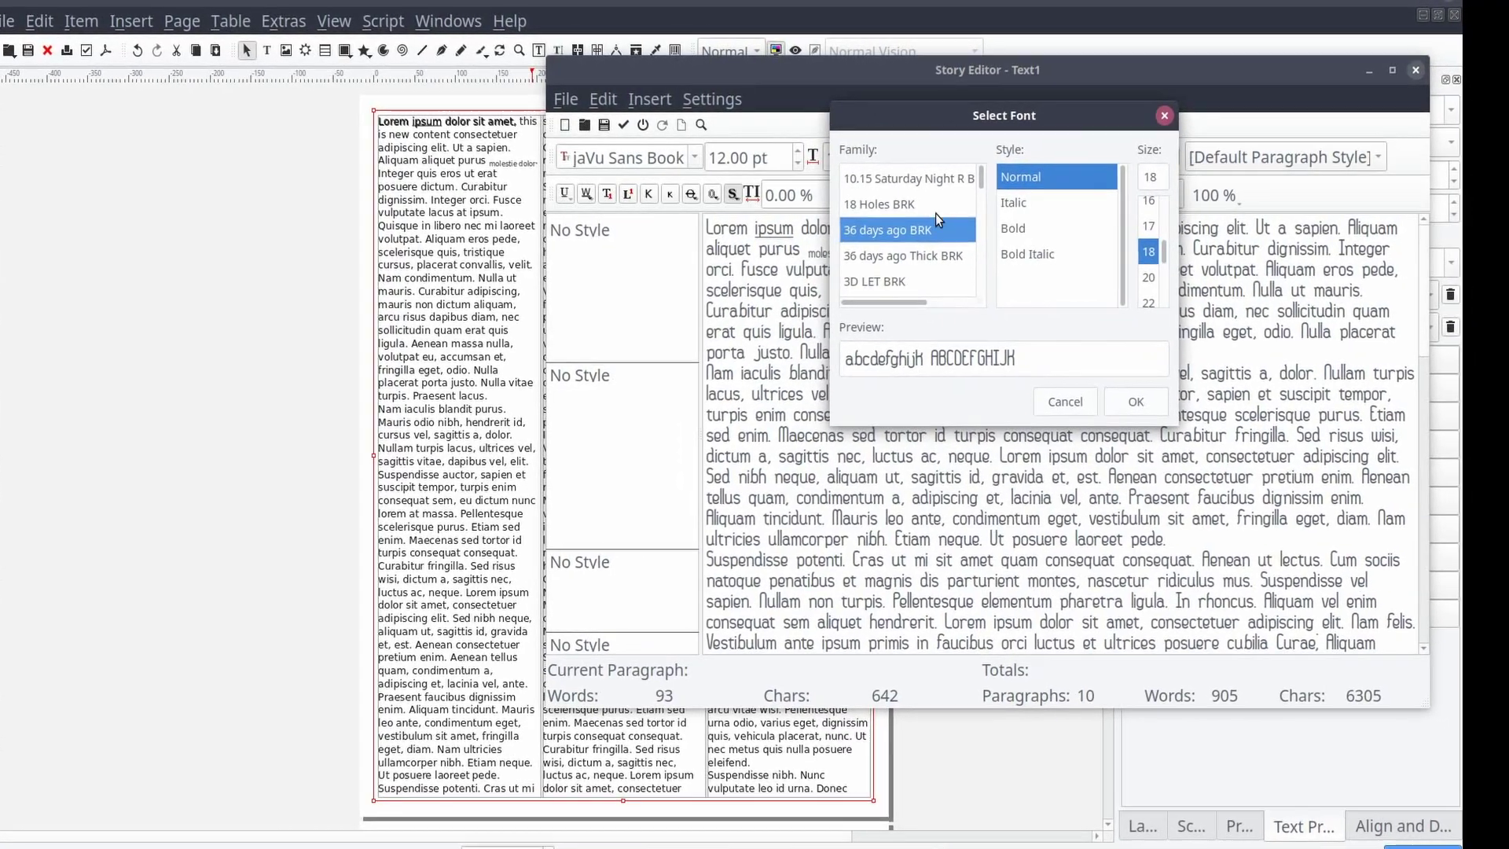
scroll(935, 242, down, 1)
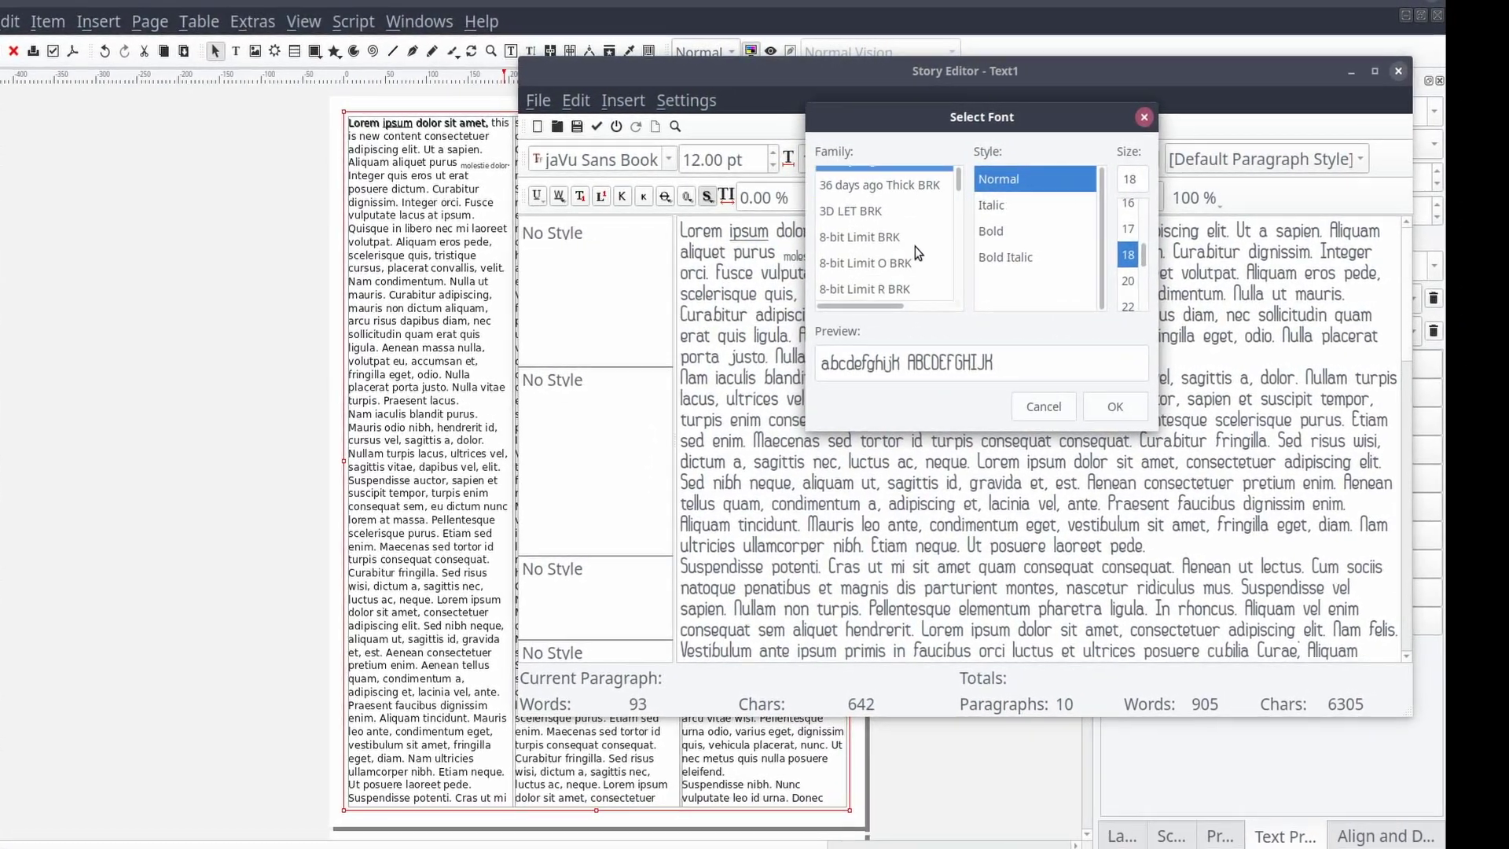
scroll(916, 249, down, 1)
click(910, 244)
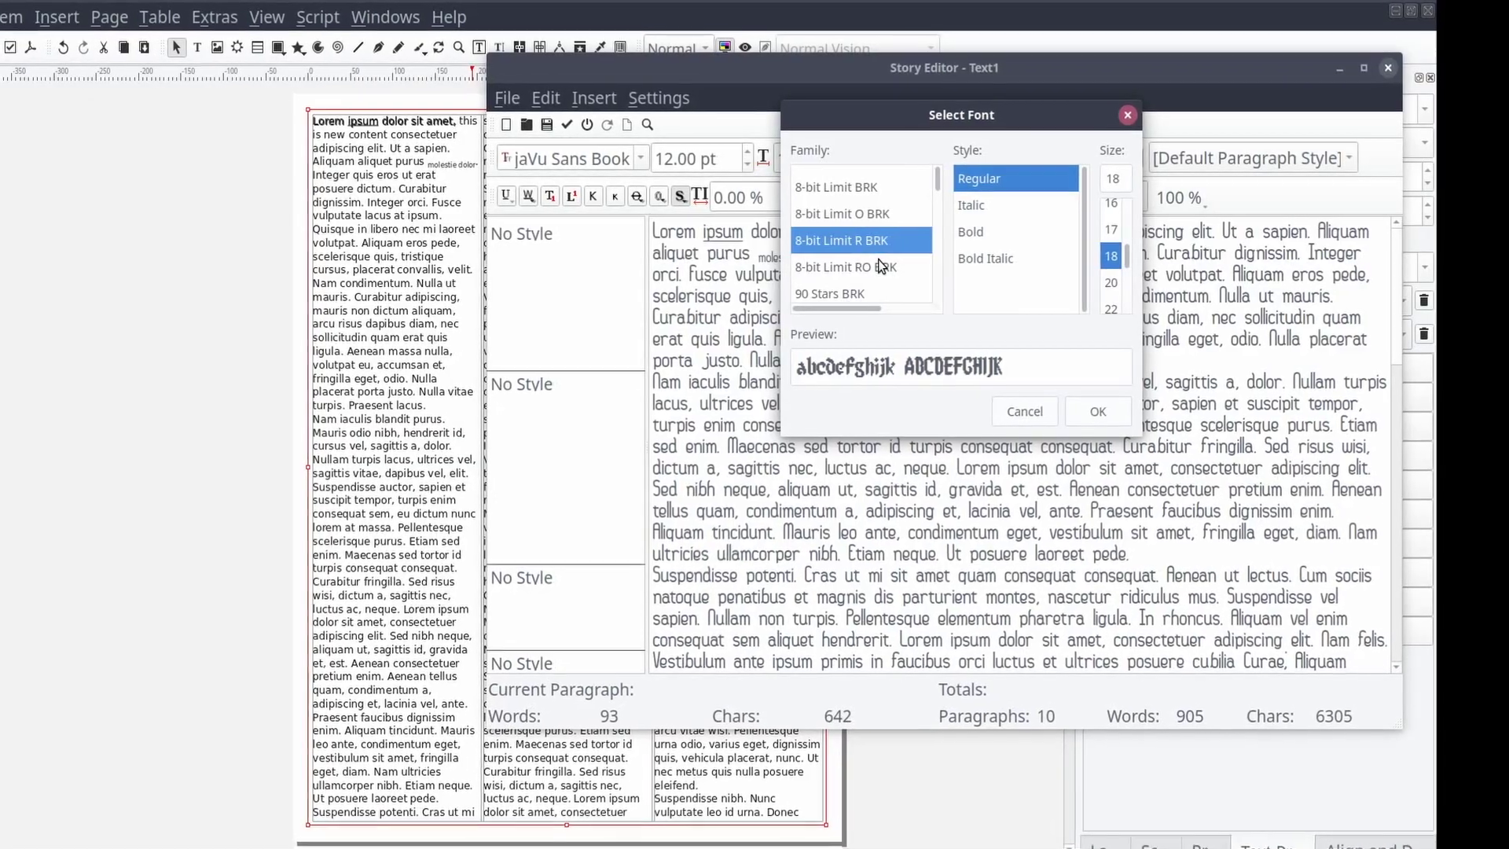
click(880, 266)
click(837, 293)
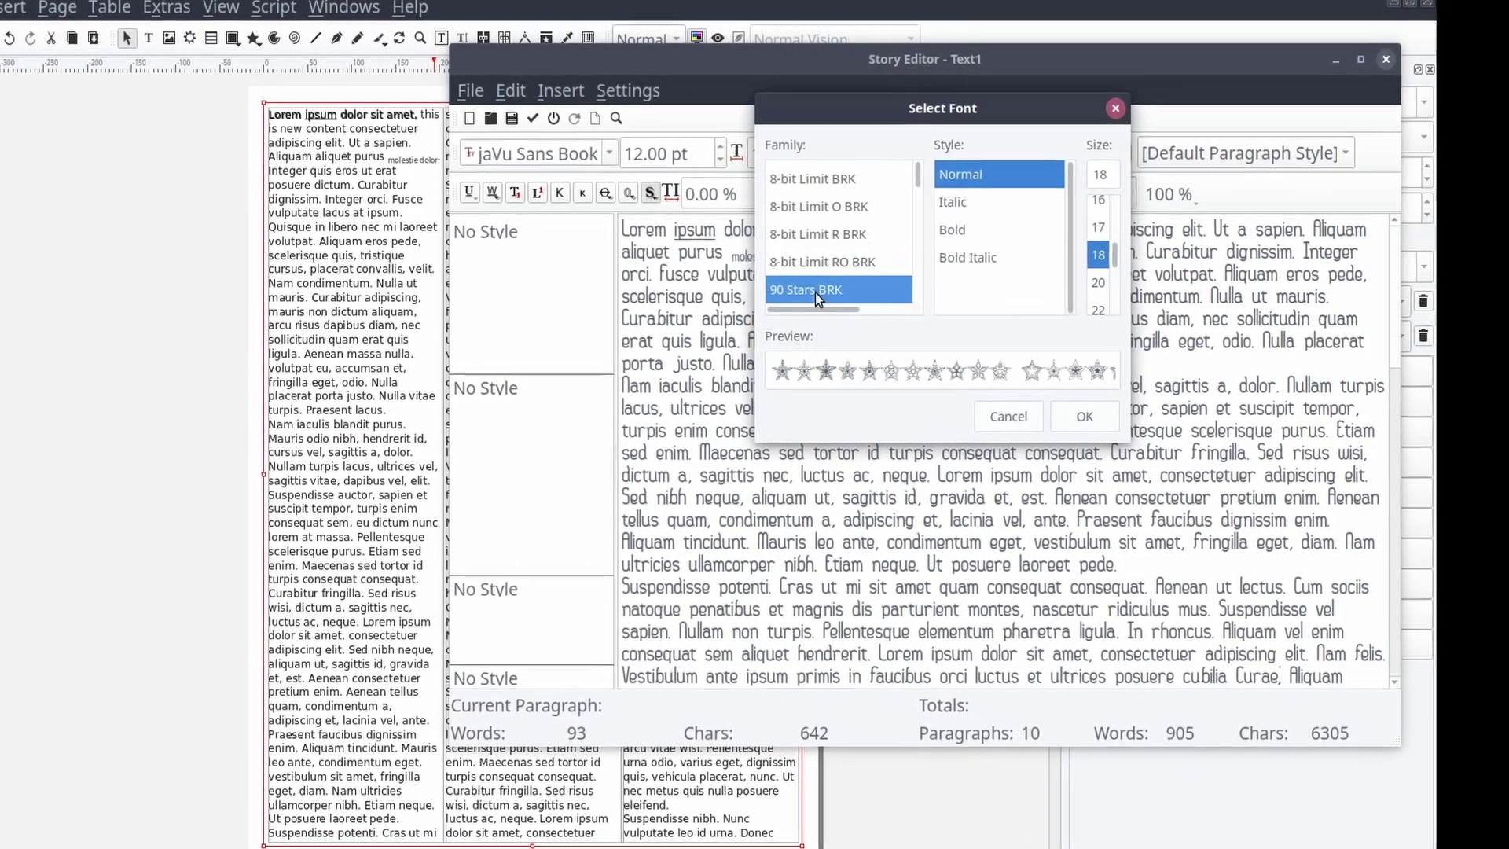
click(821, 204)
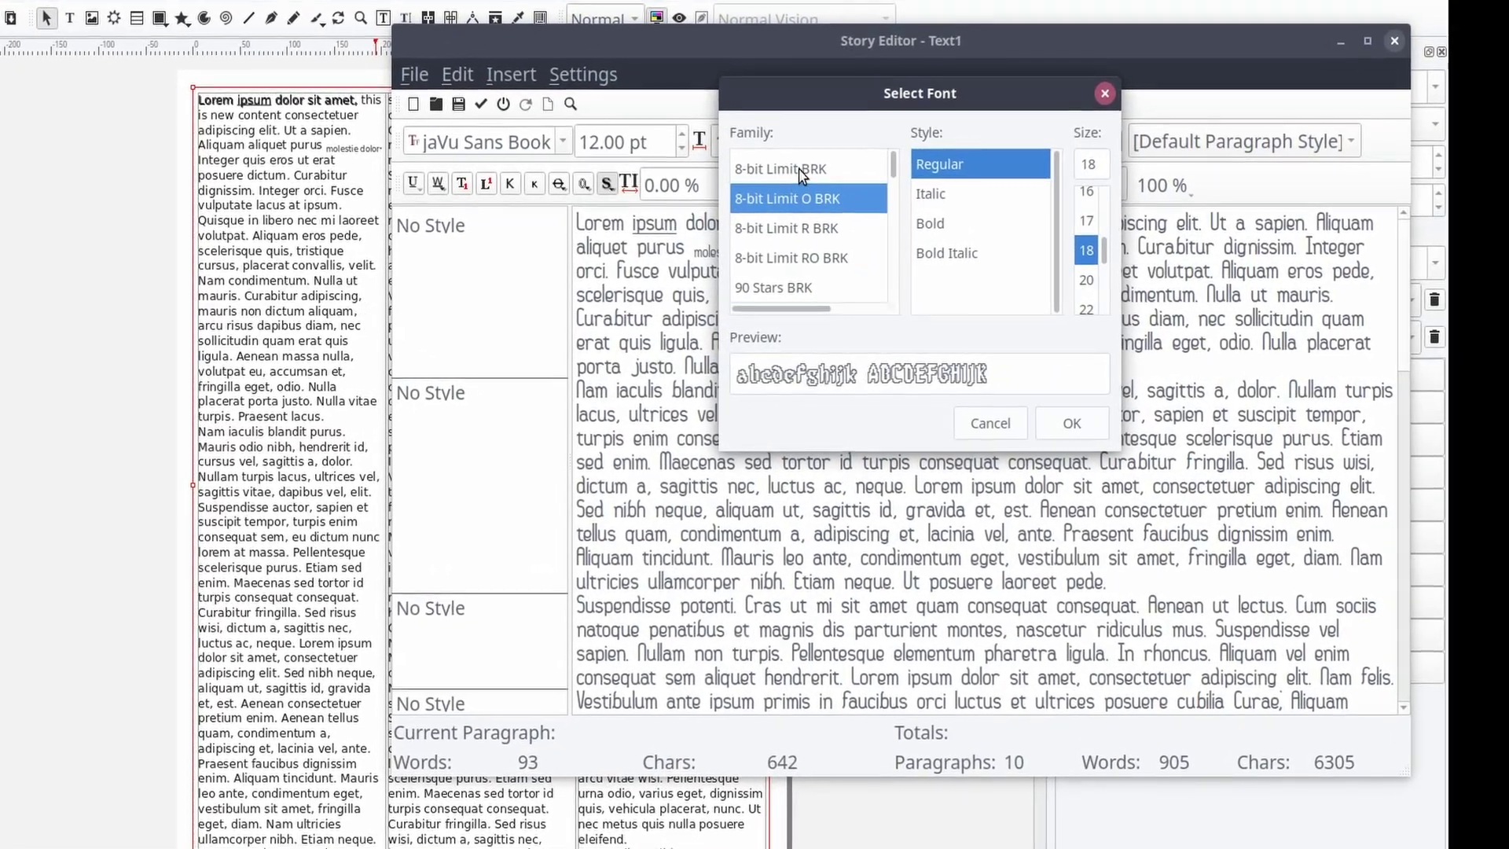
scroll(799, 195, up, 1)
click(814, 228)
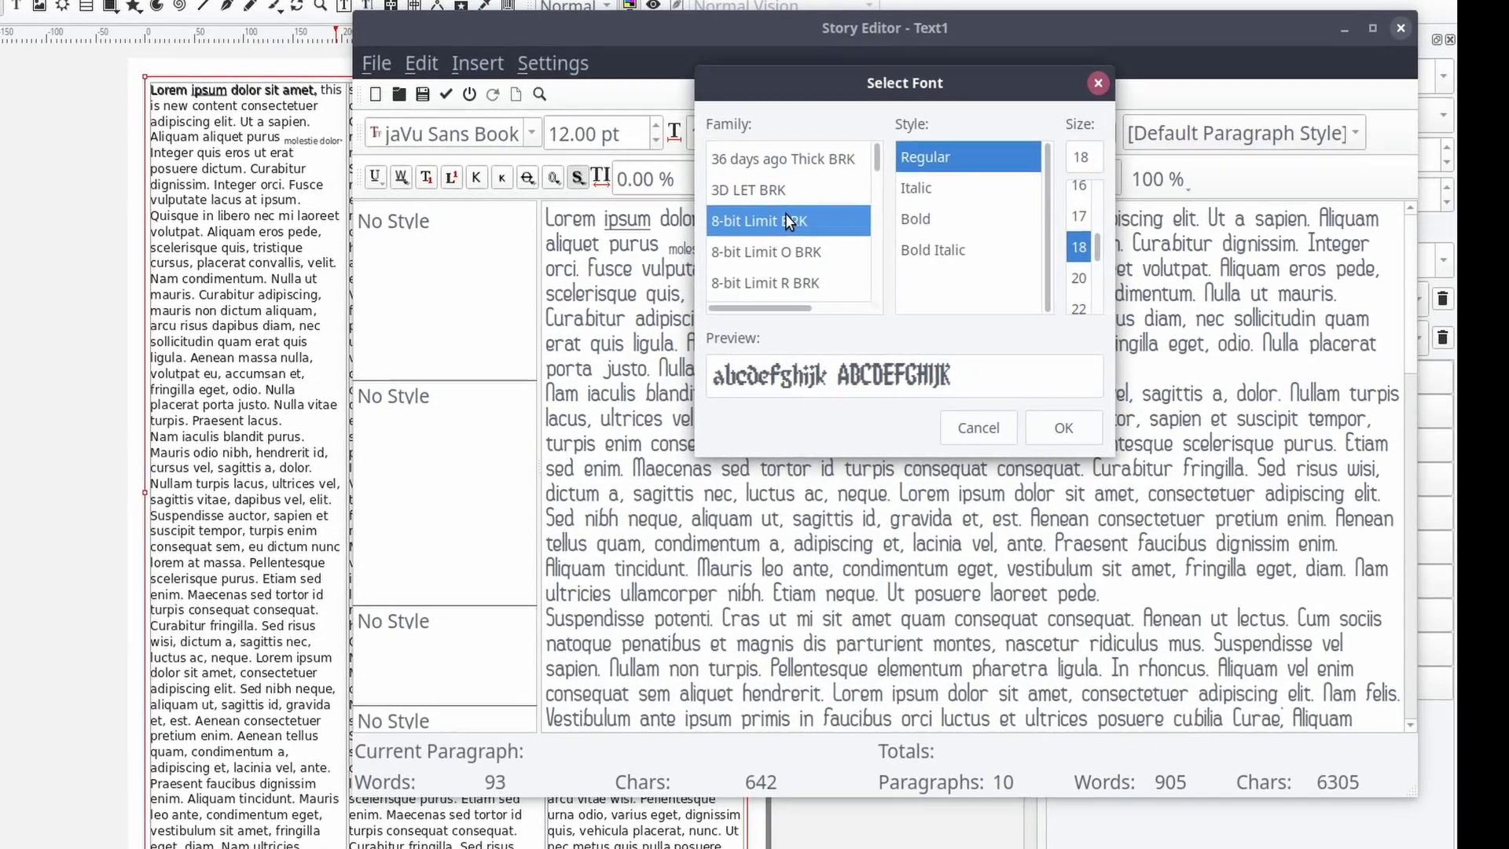
click(786, 190)
click(770, 220)
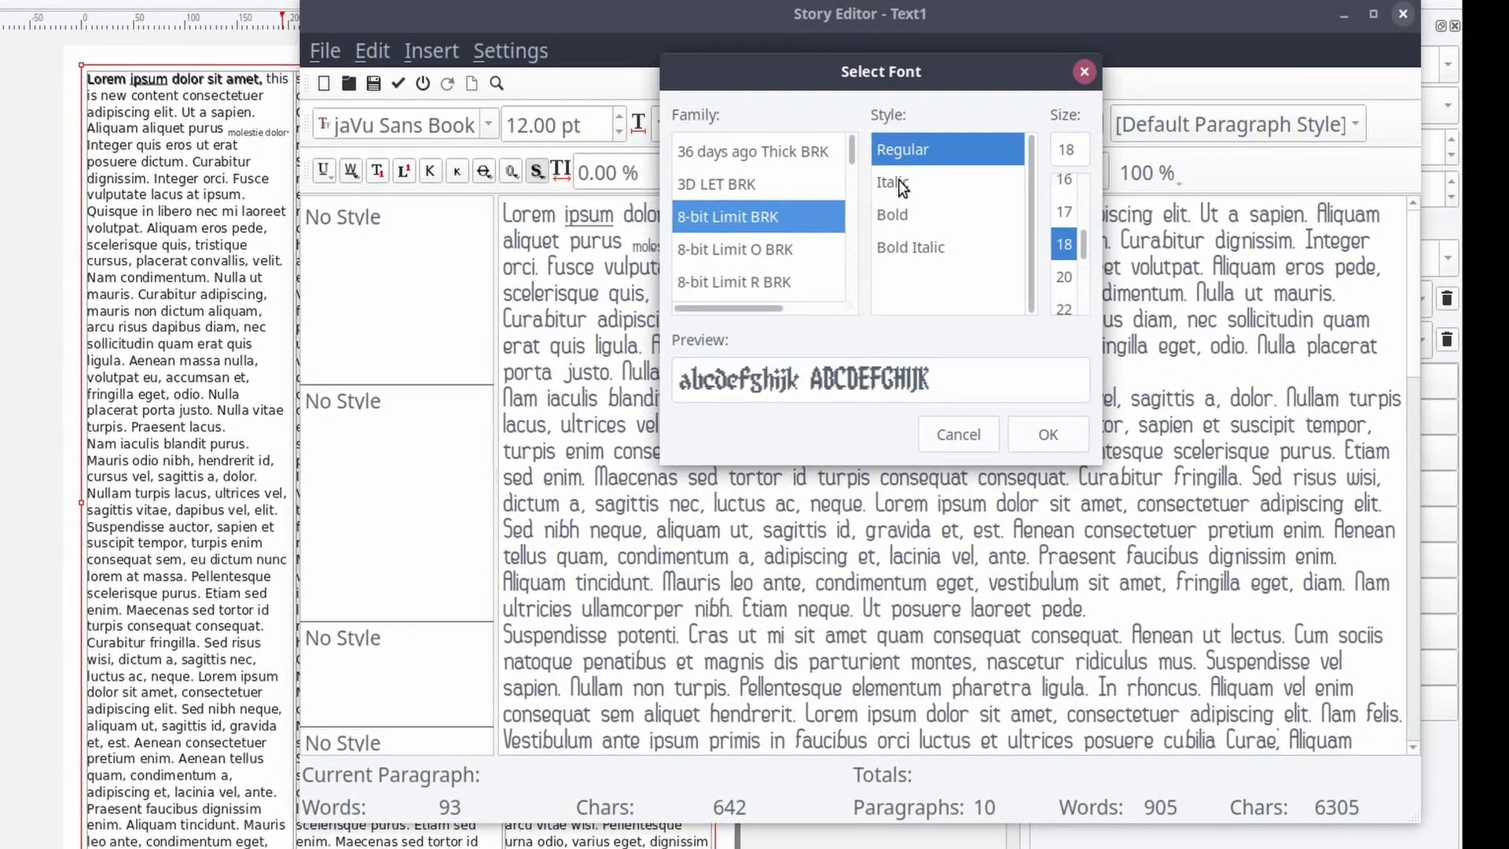
click(898, 181)
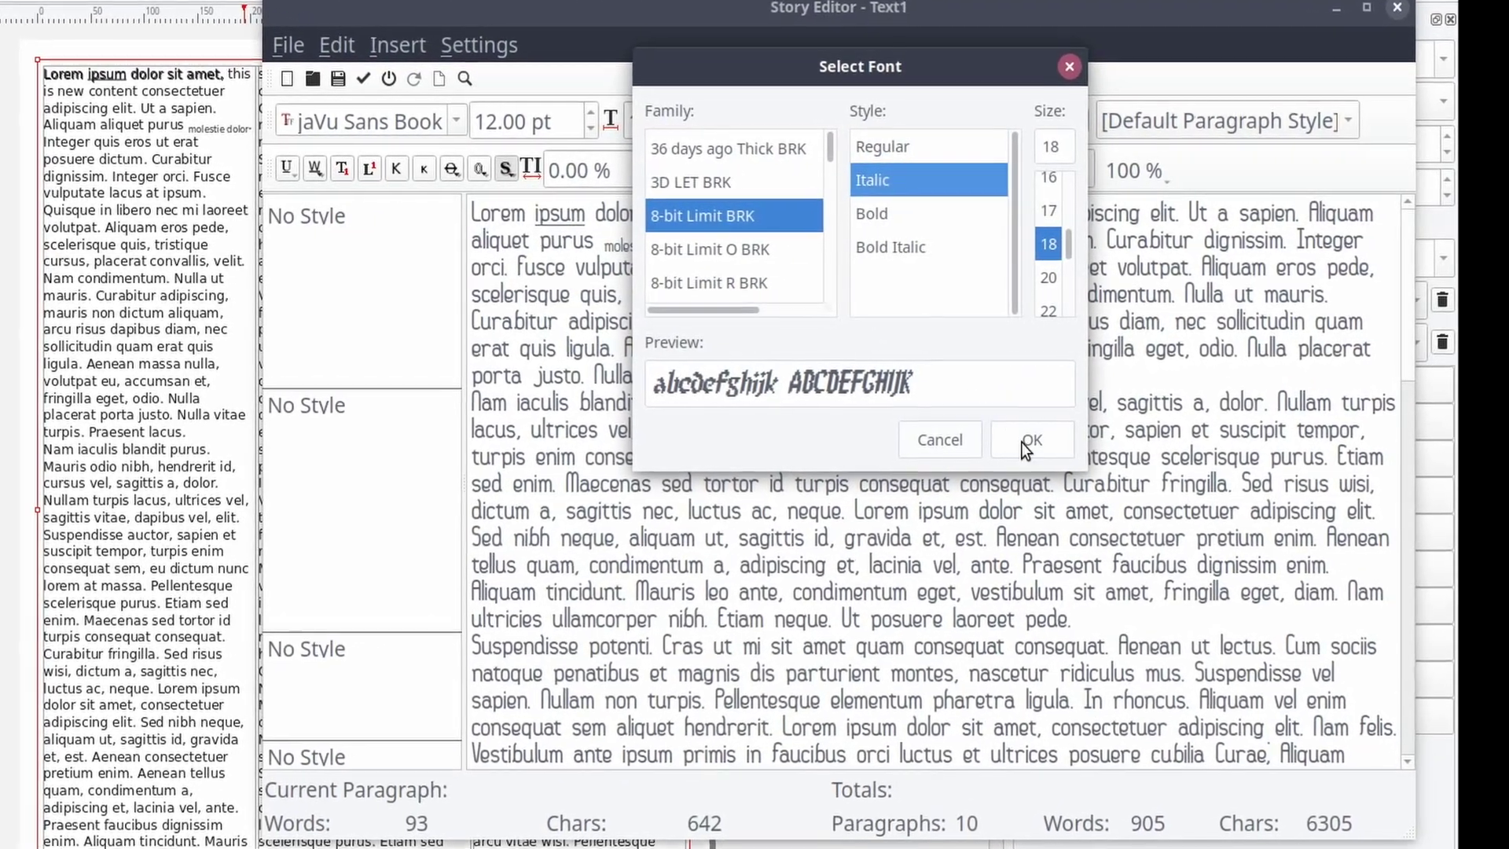
click(1048, 433)
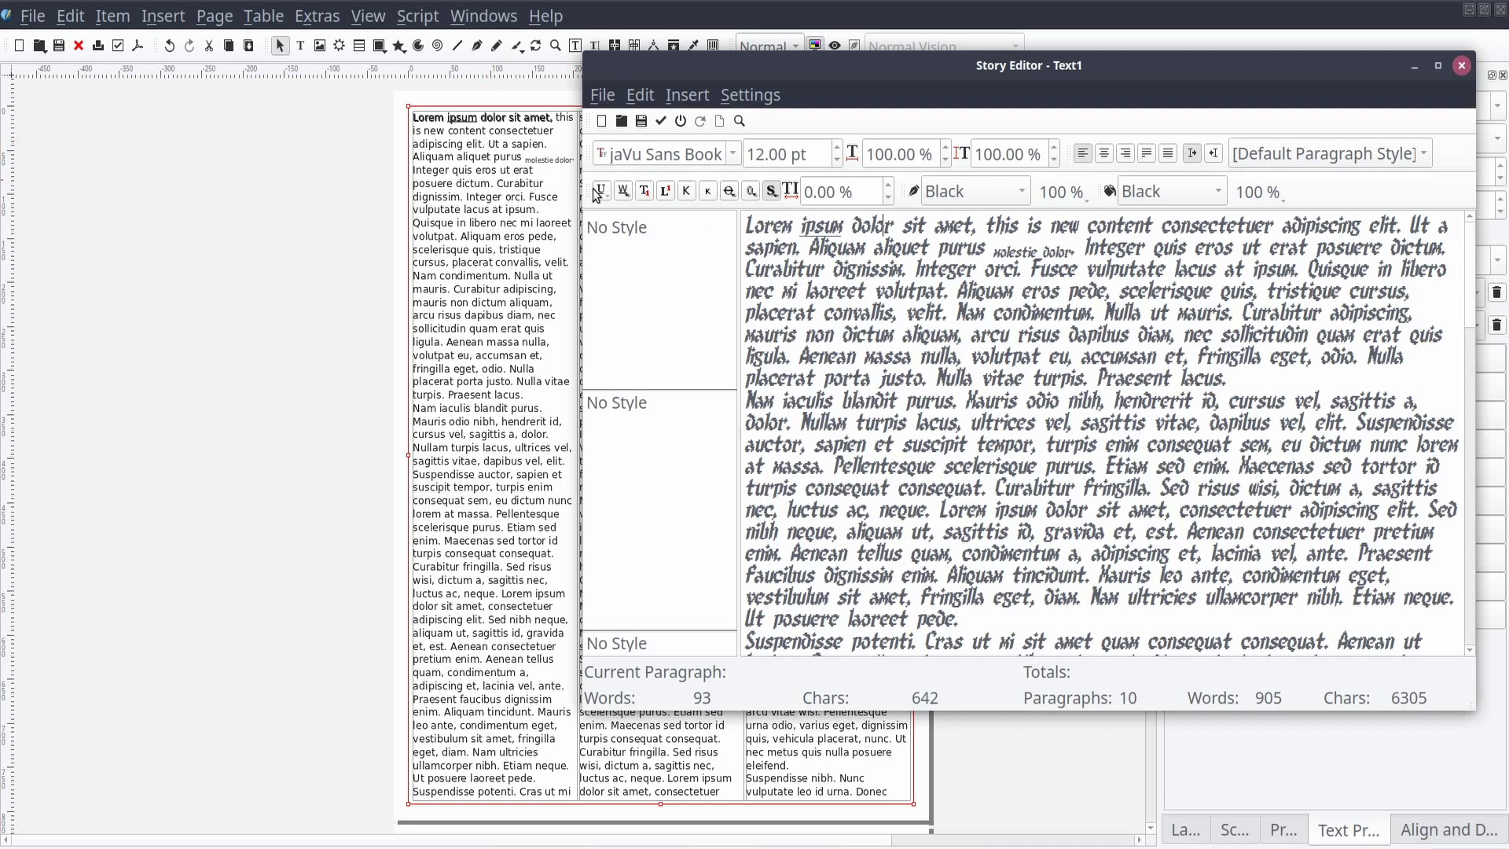
- Change the Story Editor display font to Abberancy
click(771, 99)
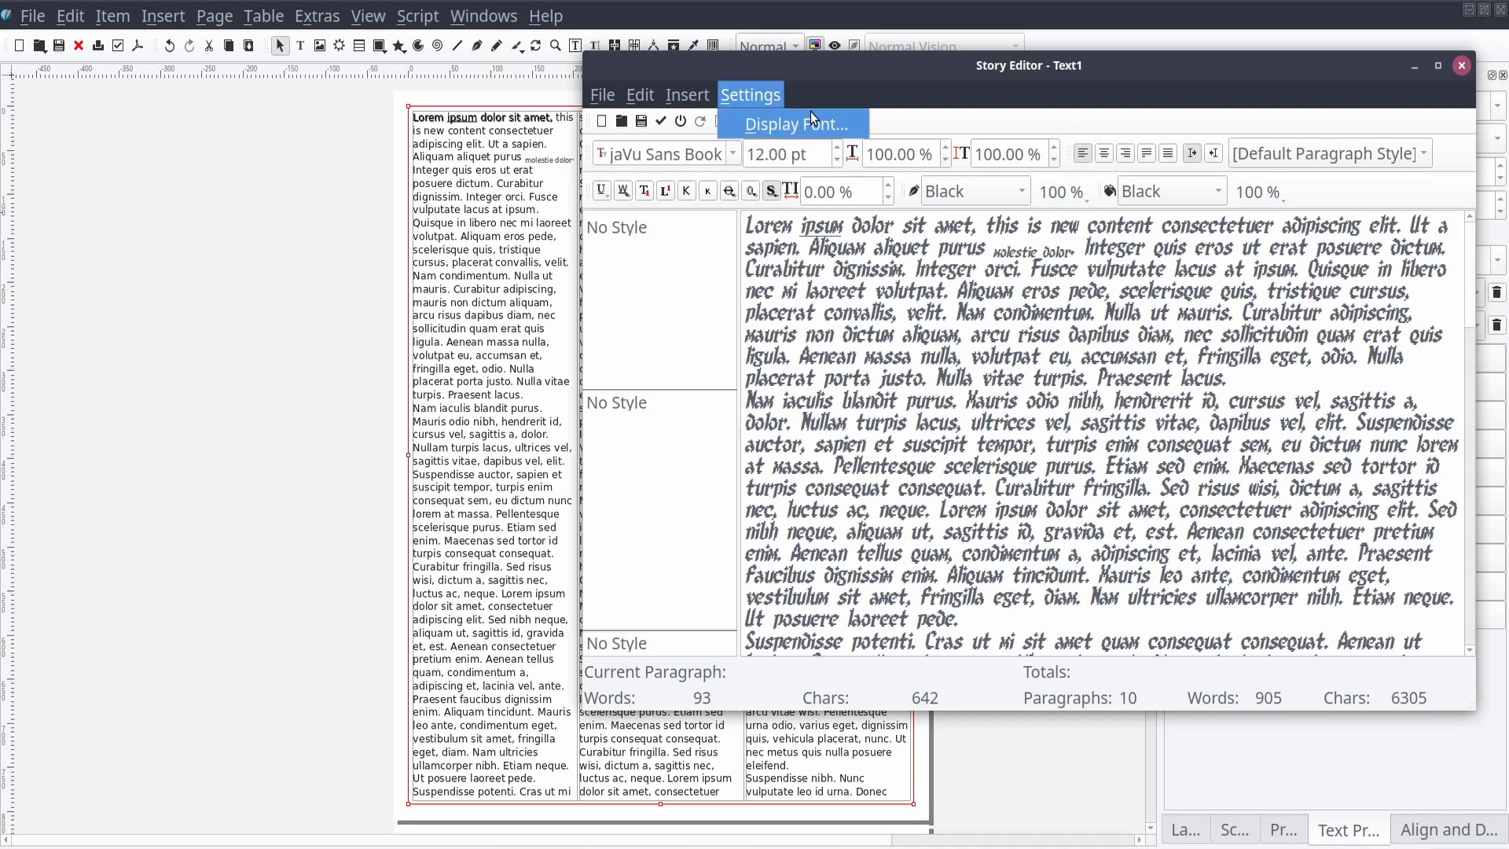
click(810, 112)
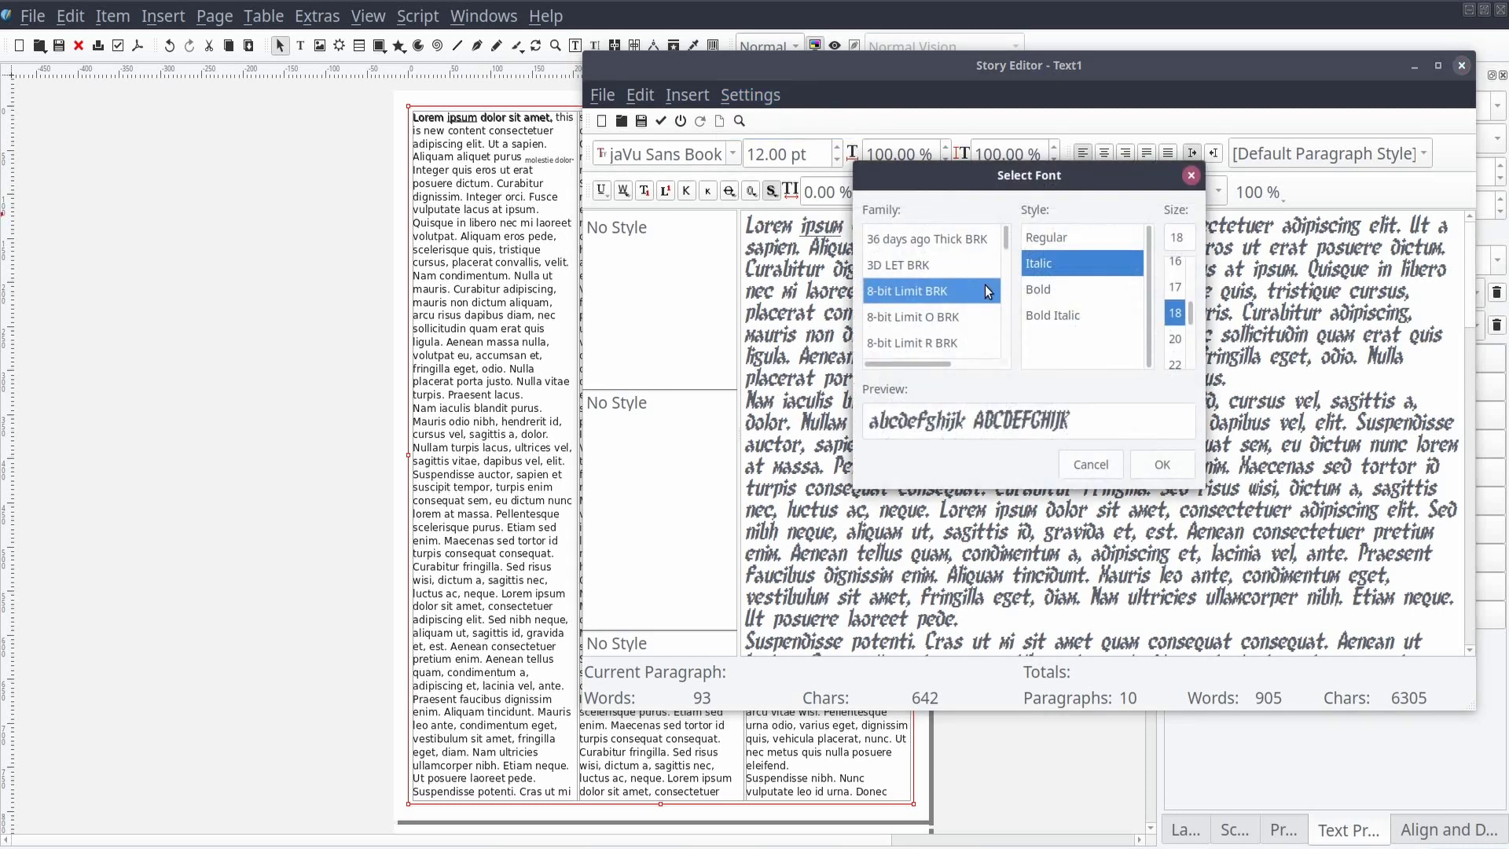
scroll(978, 294, down, 2)
scroll(972, 311, down, 1)
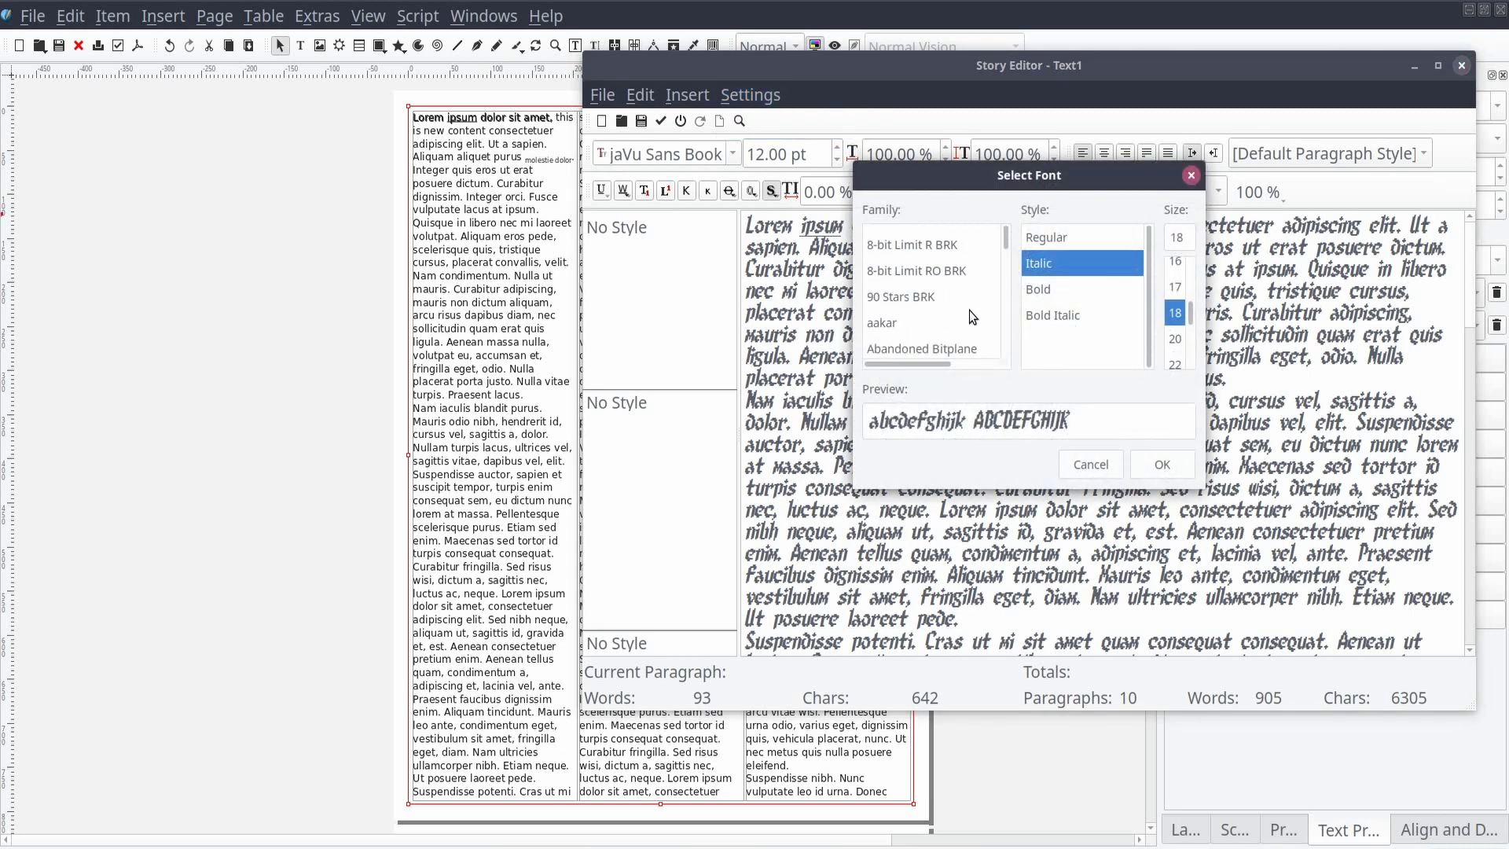
click(904, 321)
click(913, 338)
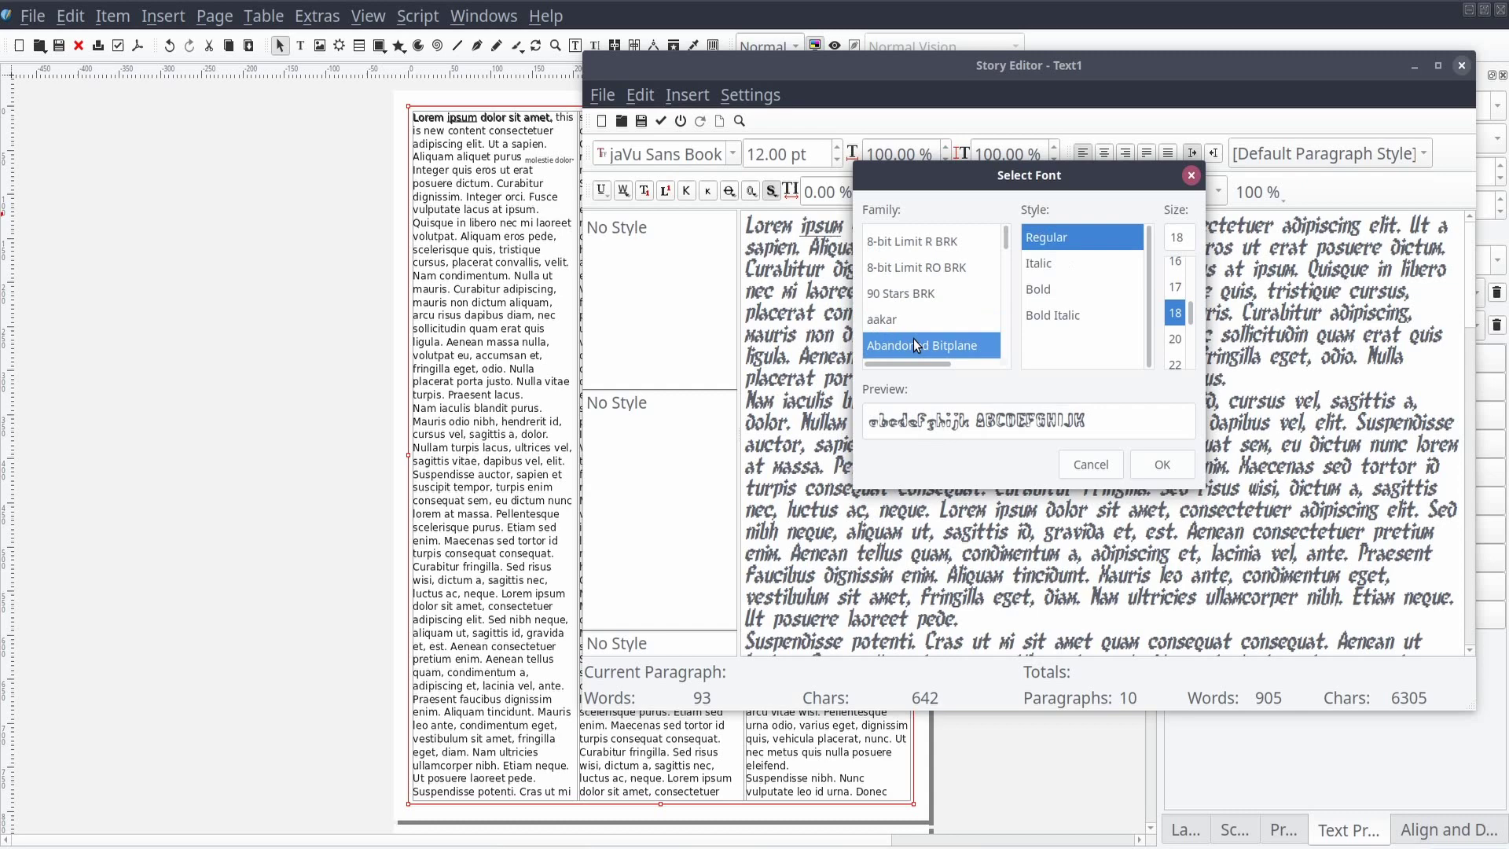
scroll(916, 341, down, 1)
click(917, 345)
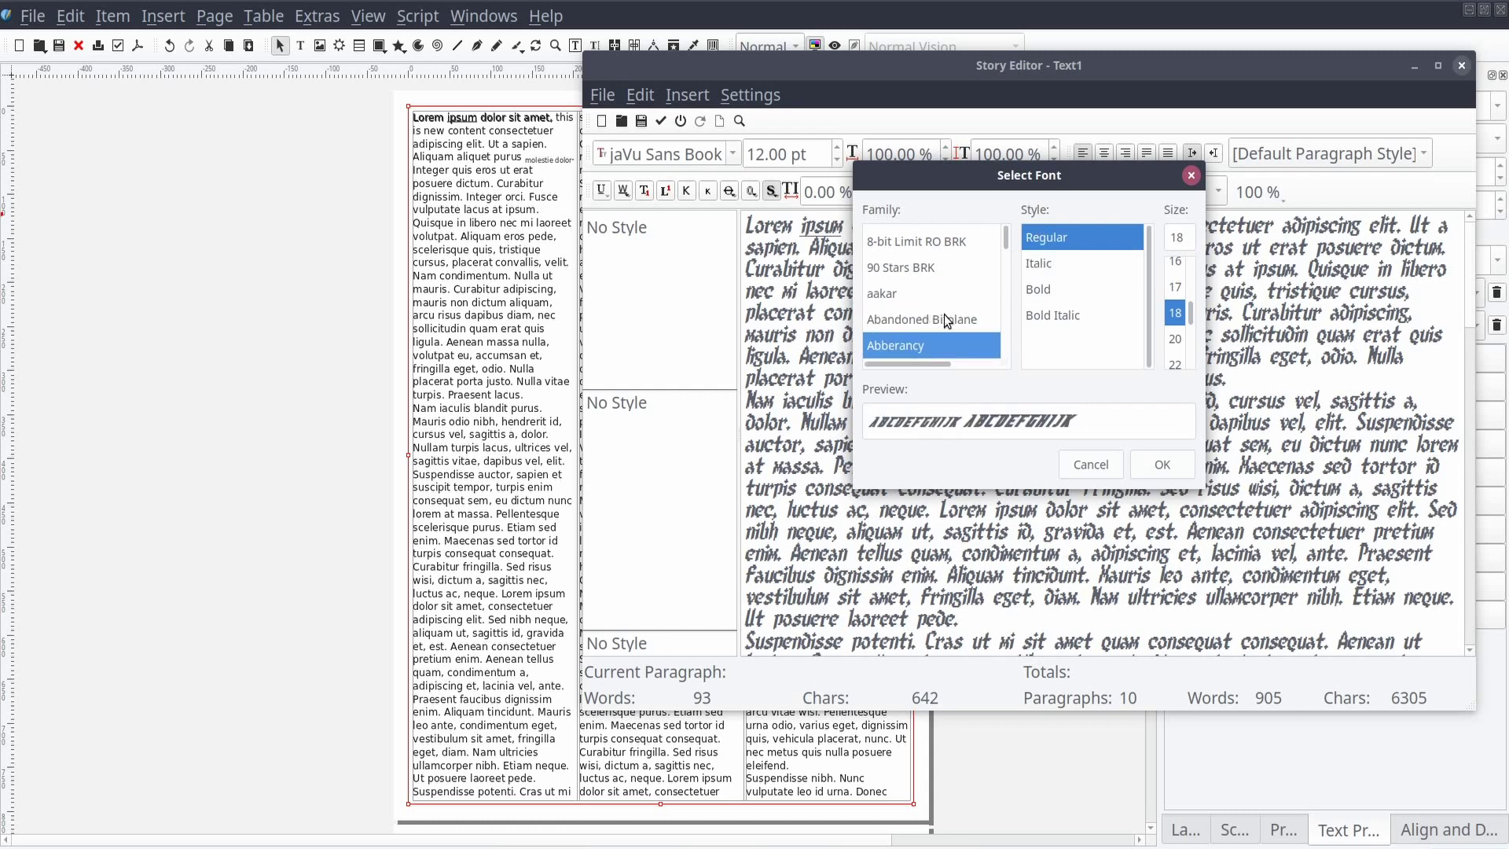
click(1149, 465)
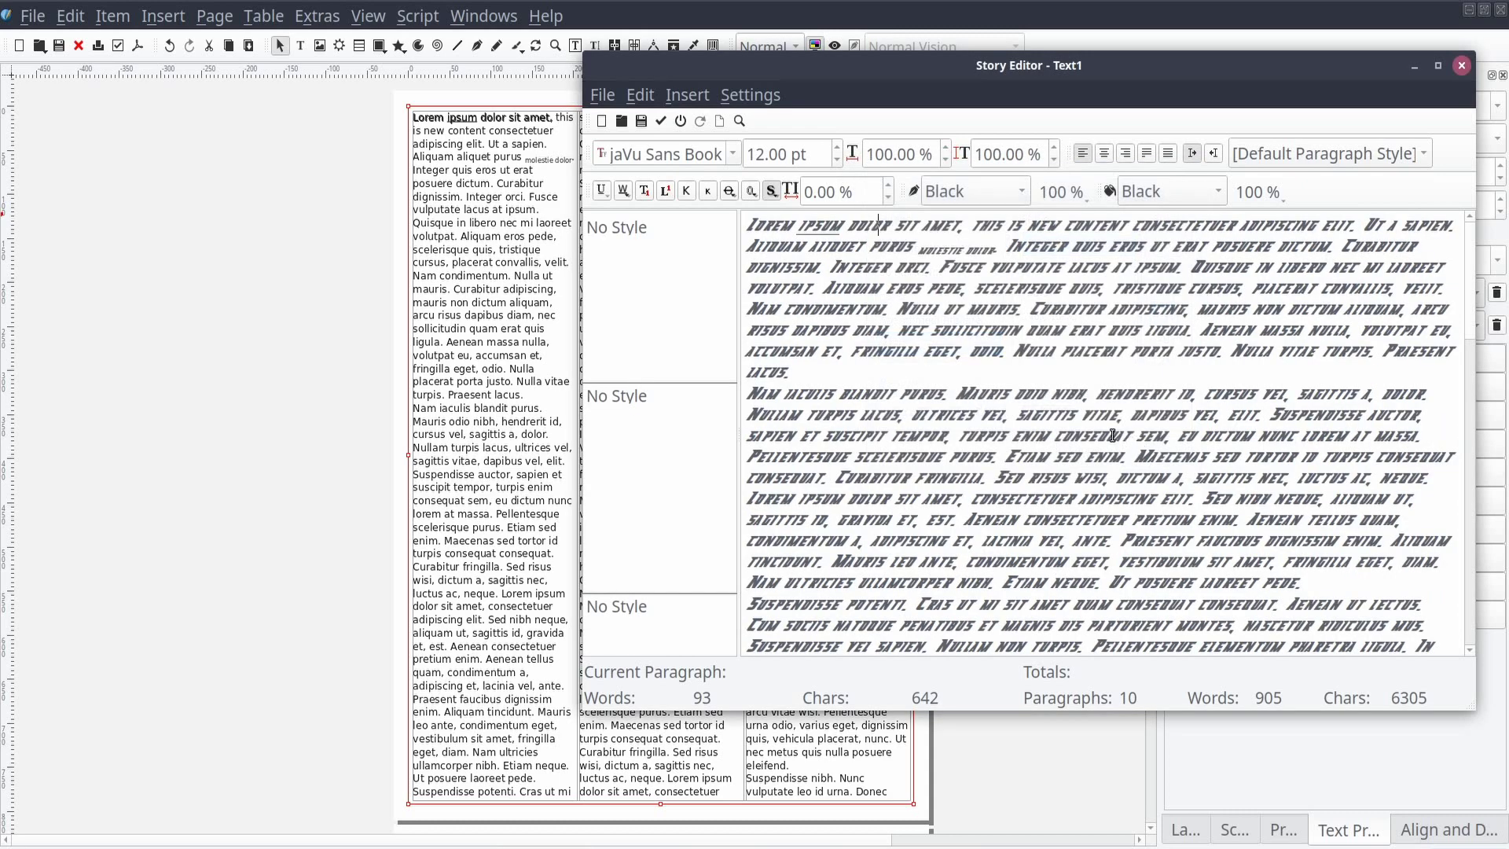
- Select Abydos in the display font chooser
click(750, 95)
click(825, 122)
scroll(934, 302, down, 2)
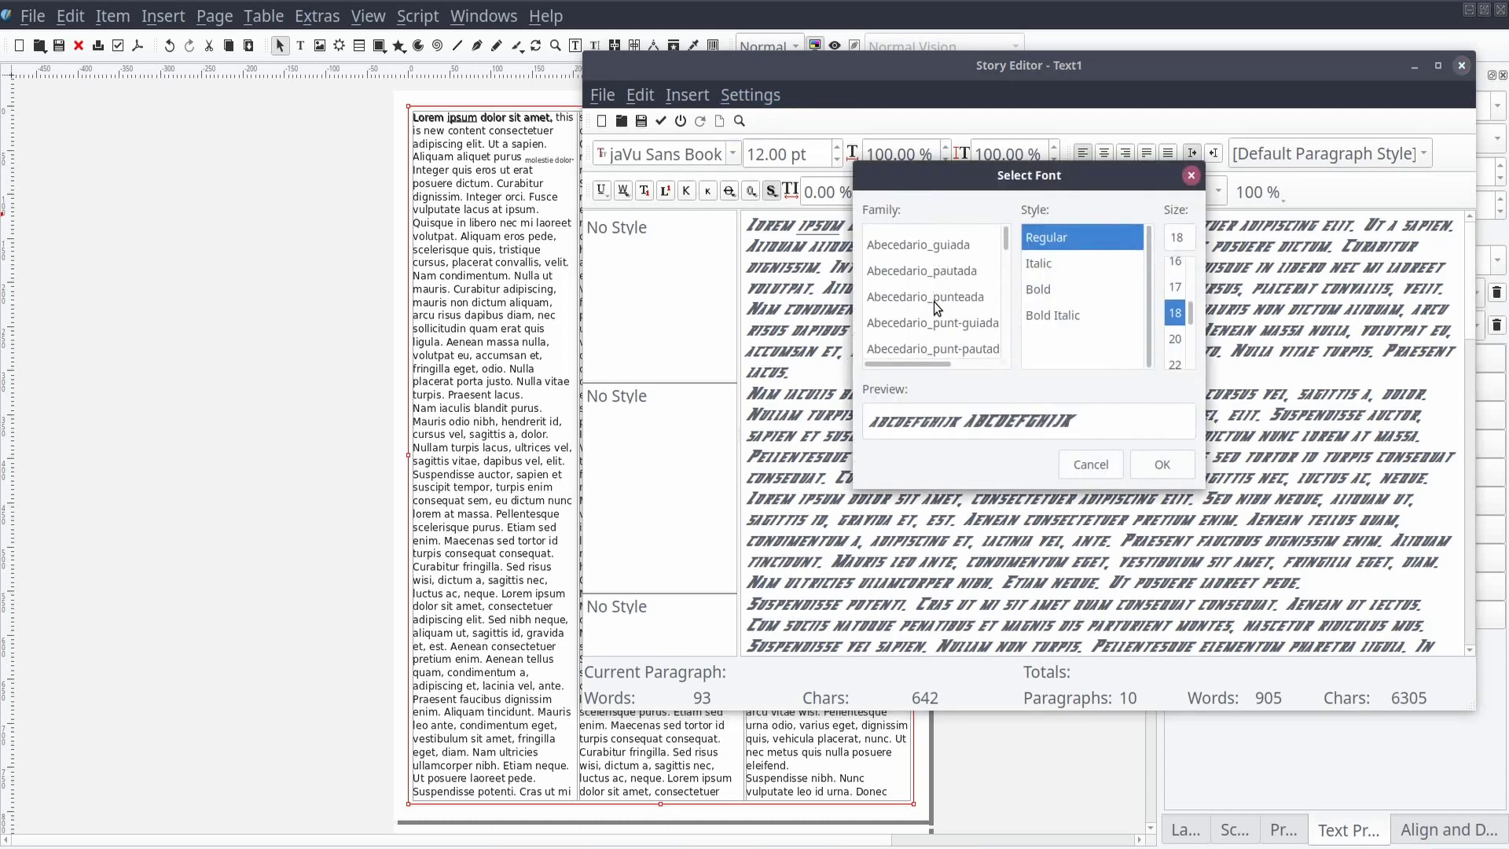
click(935, 303)
- Confirm Abydos, style the second paragraph SimpleStyle1 and the third Magenta, updating the frame
click(1161, 465)
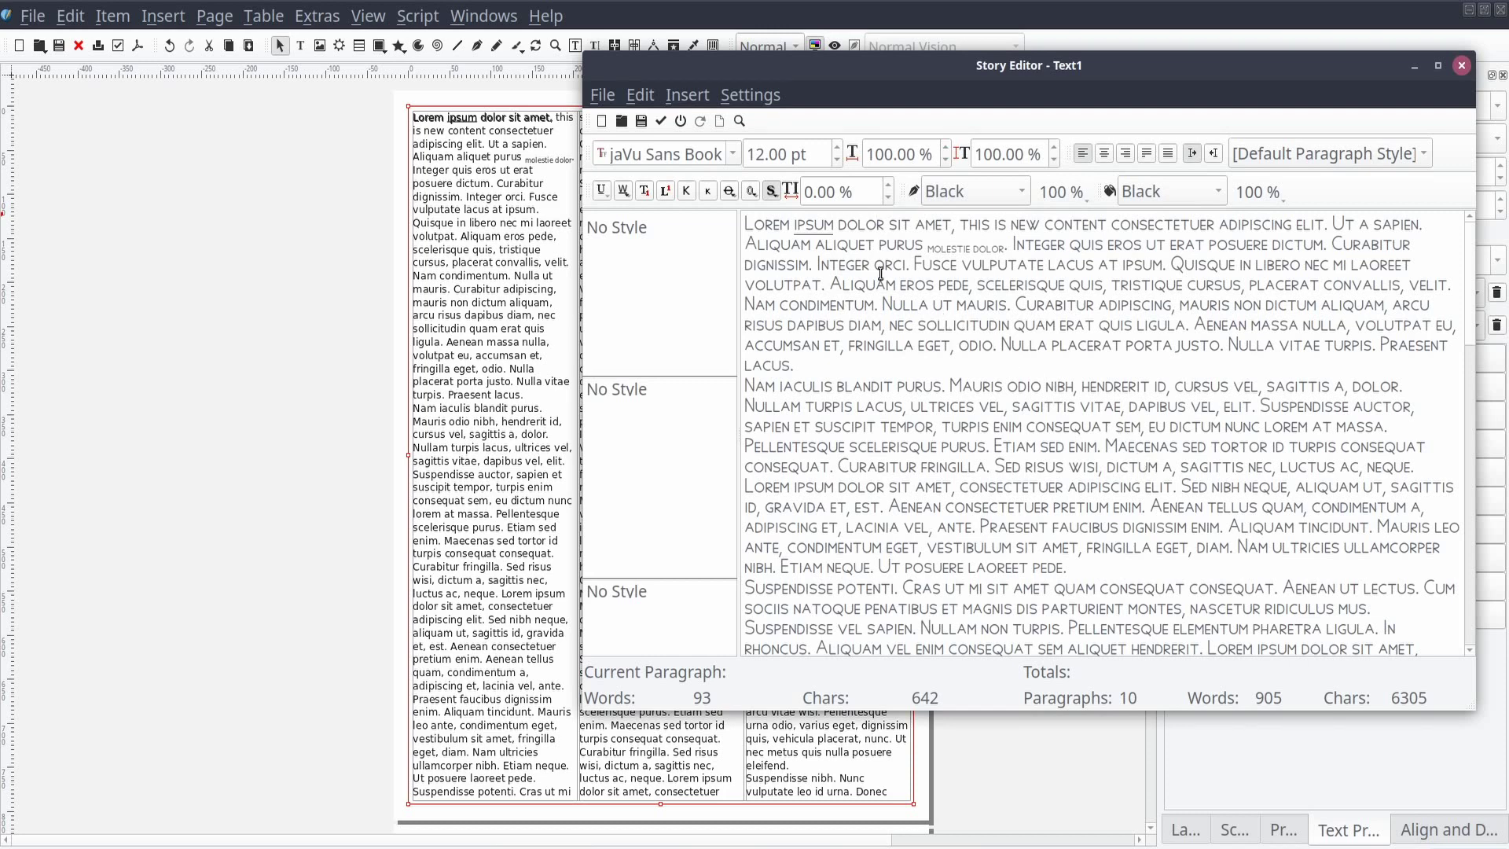
click(778, 451)
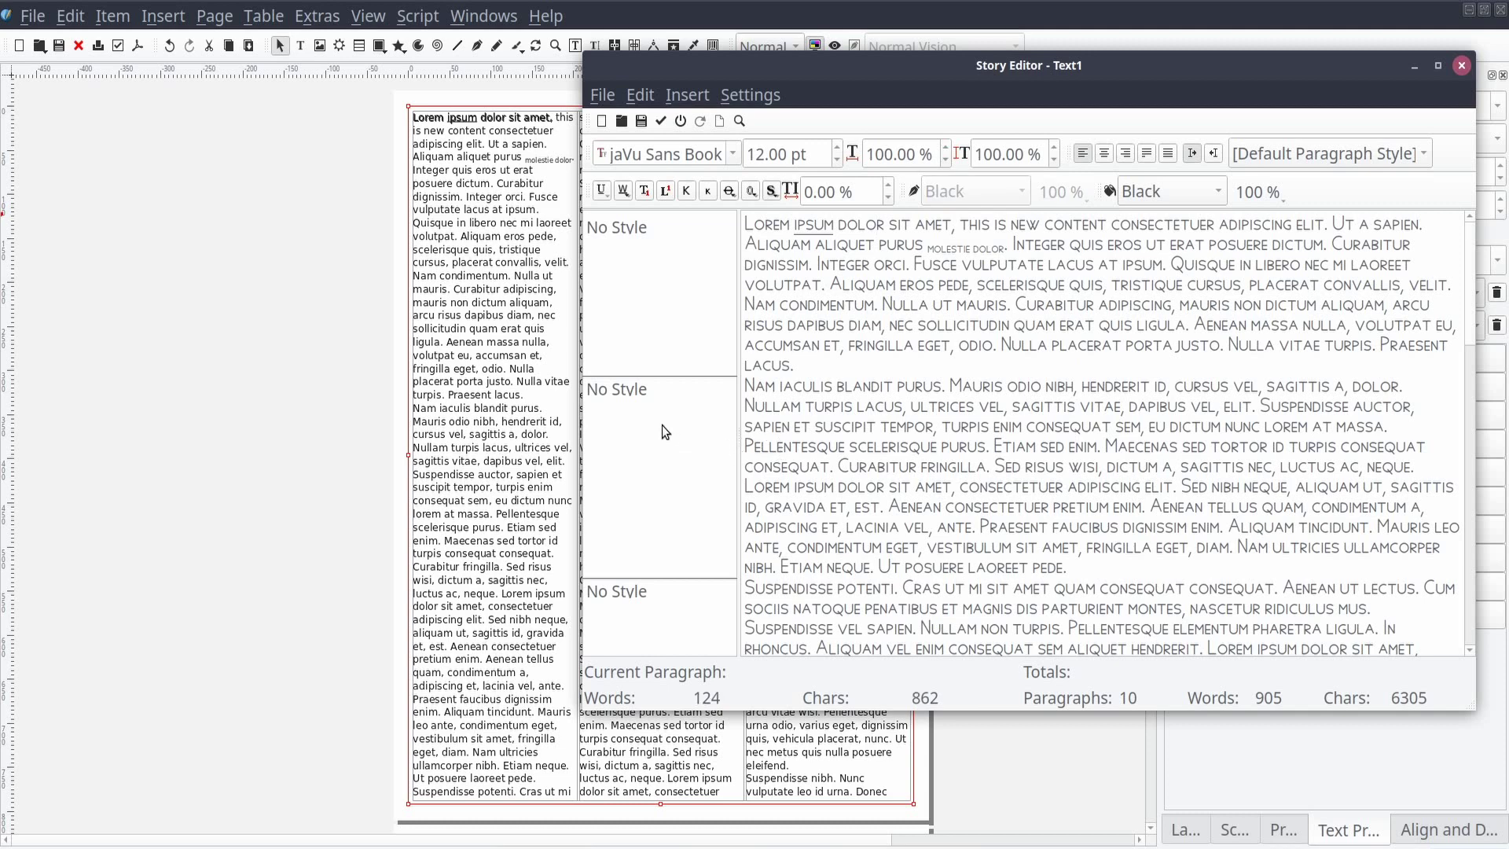
click(606, 396)
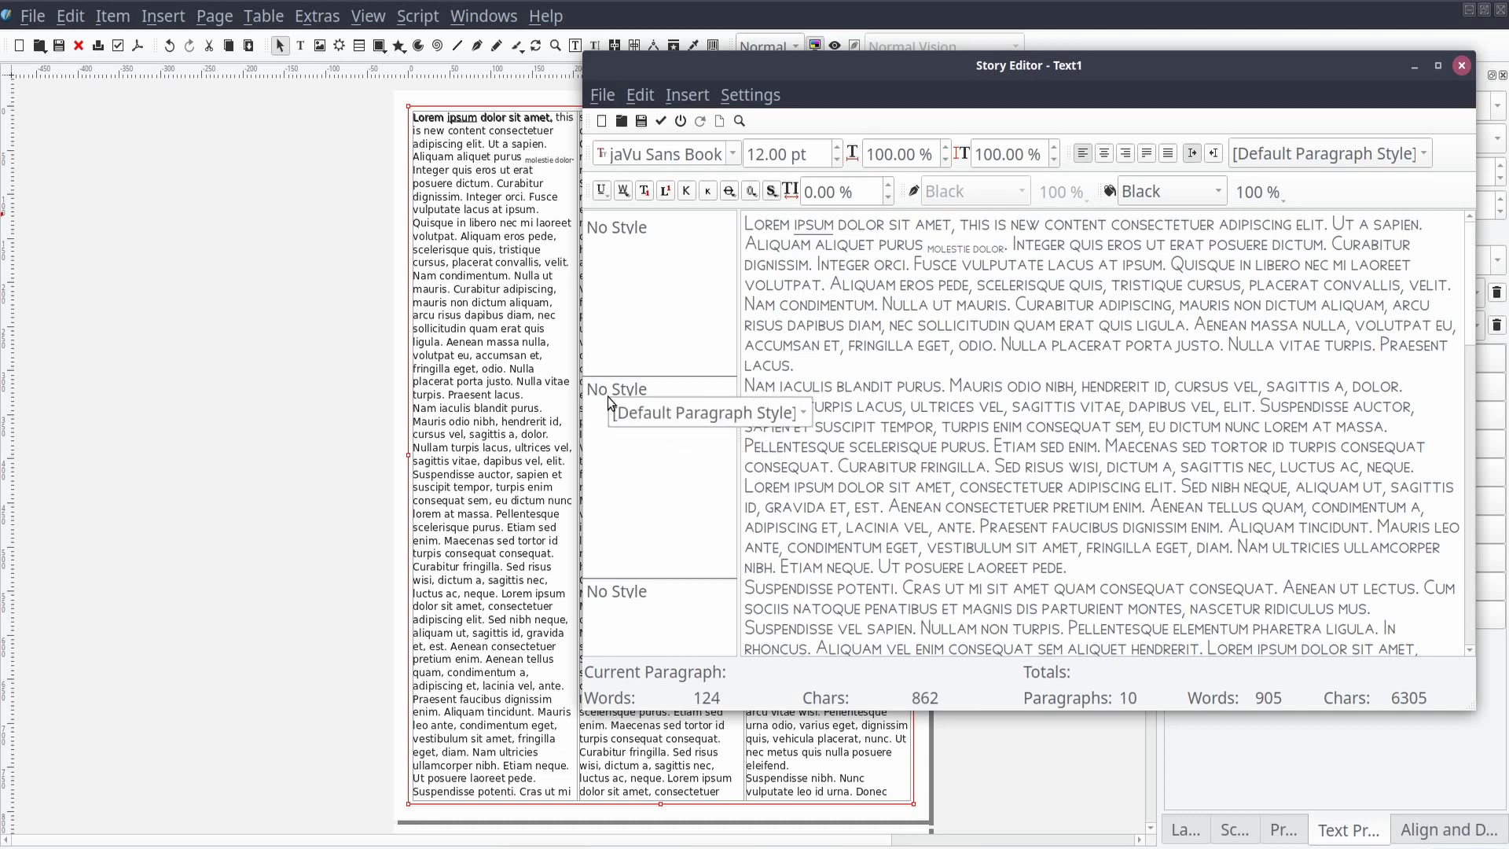
click(803, 418)
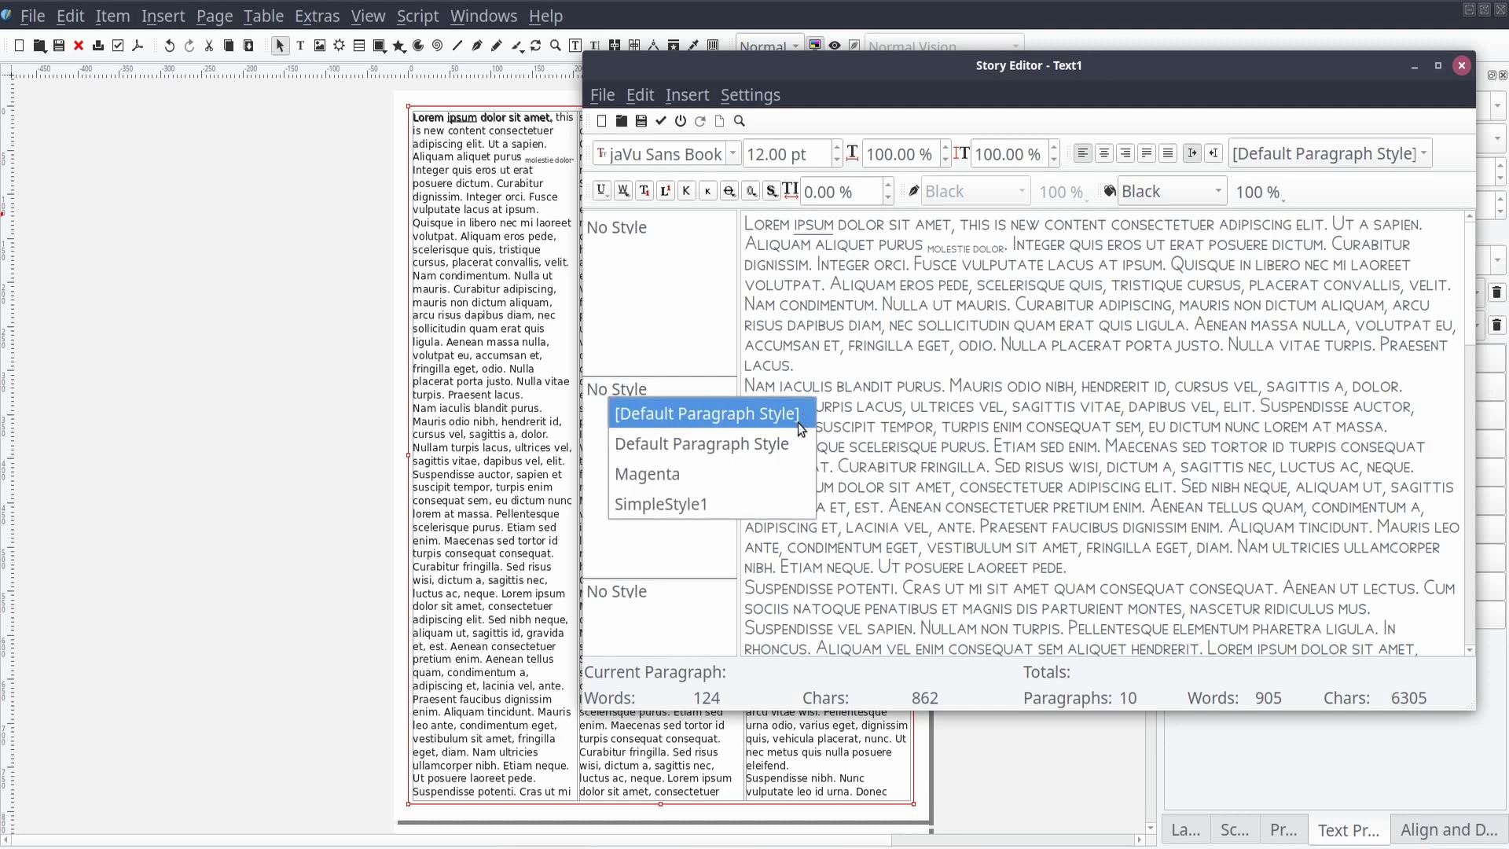
click(748, 496)
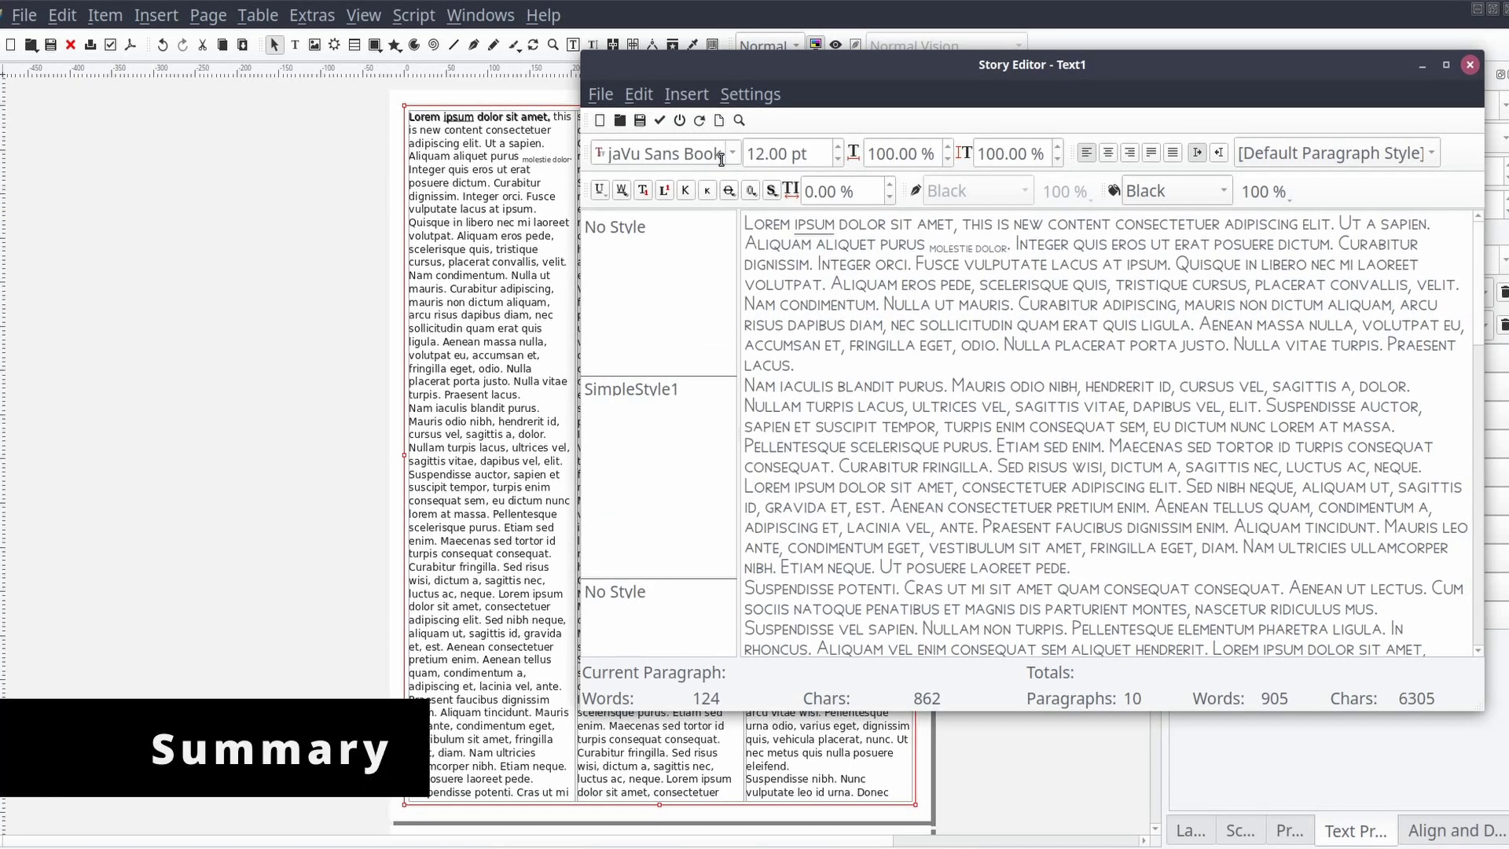
click(719, 121)
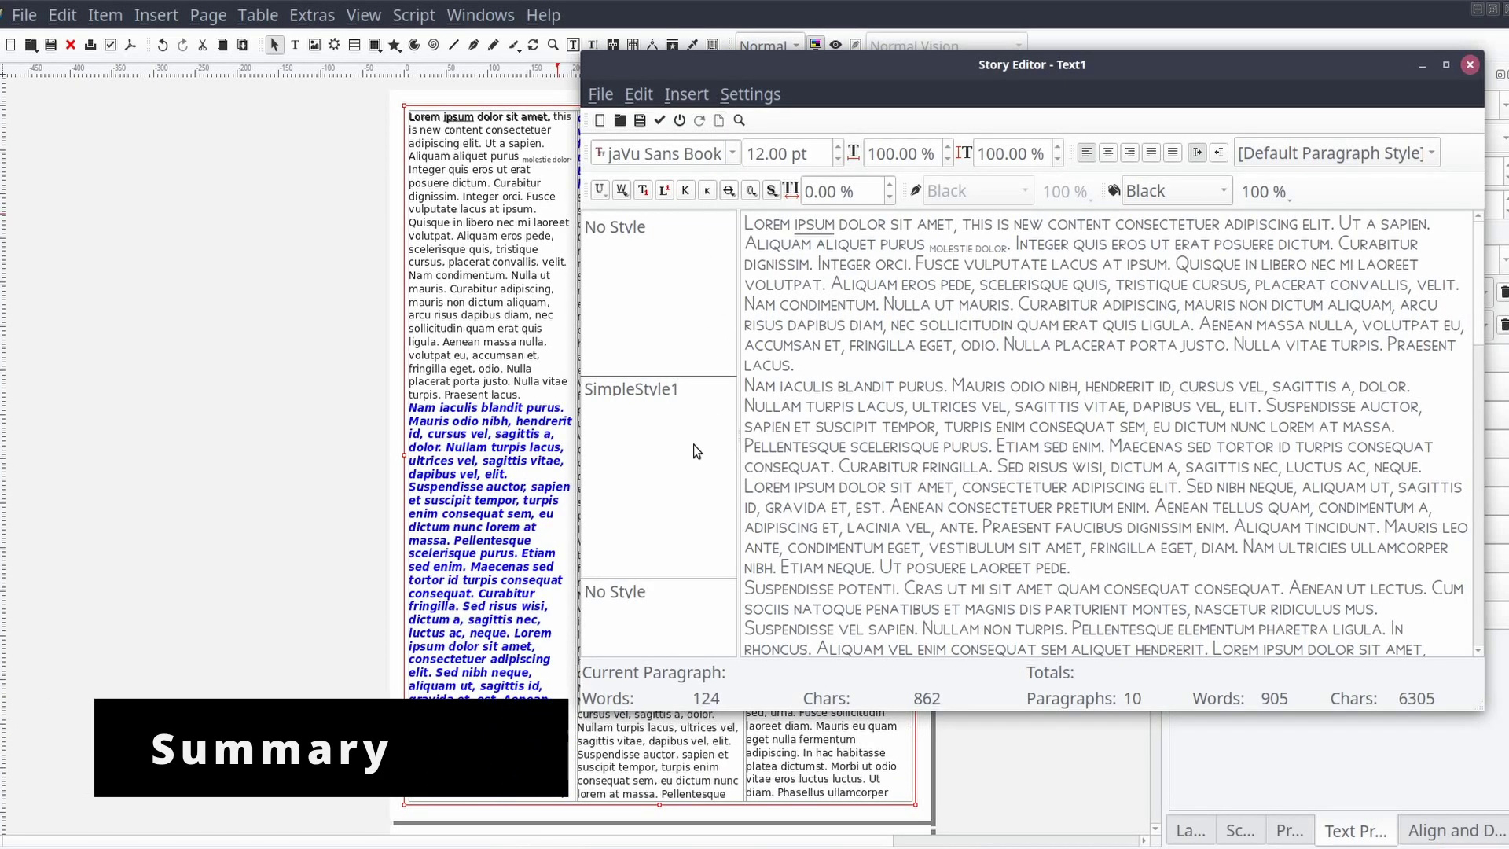
click(685, 607)
click(721, 682)
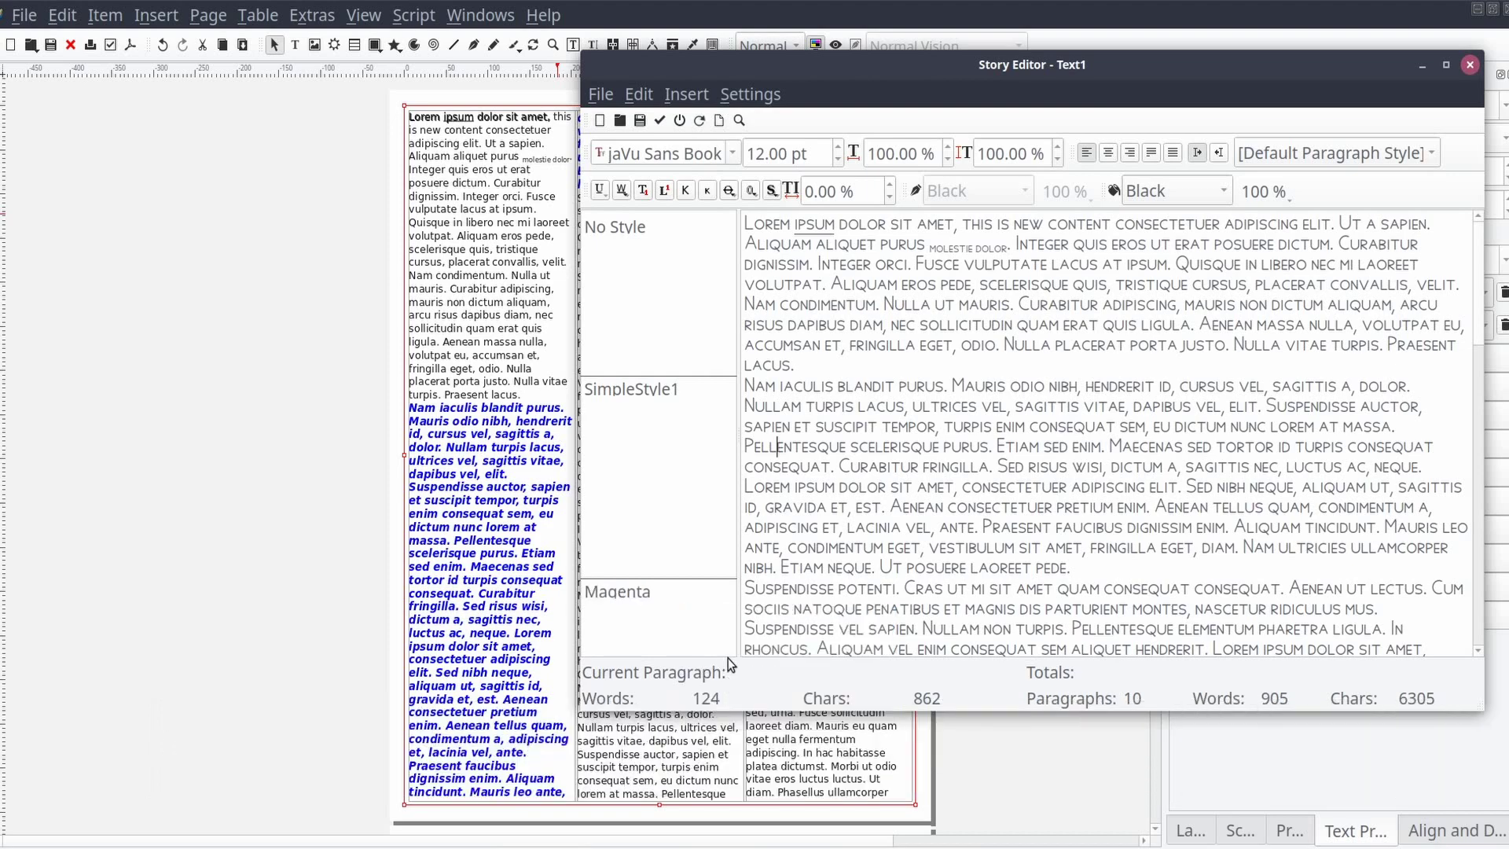
- Style the first paragraph Magenta and update the page's text frame
drag(710, 66, 898, 43)
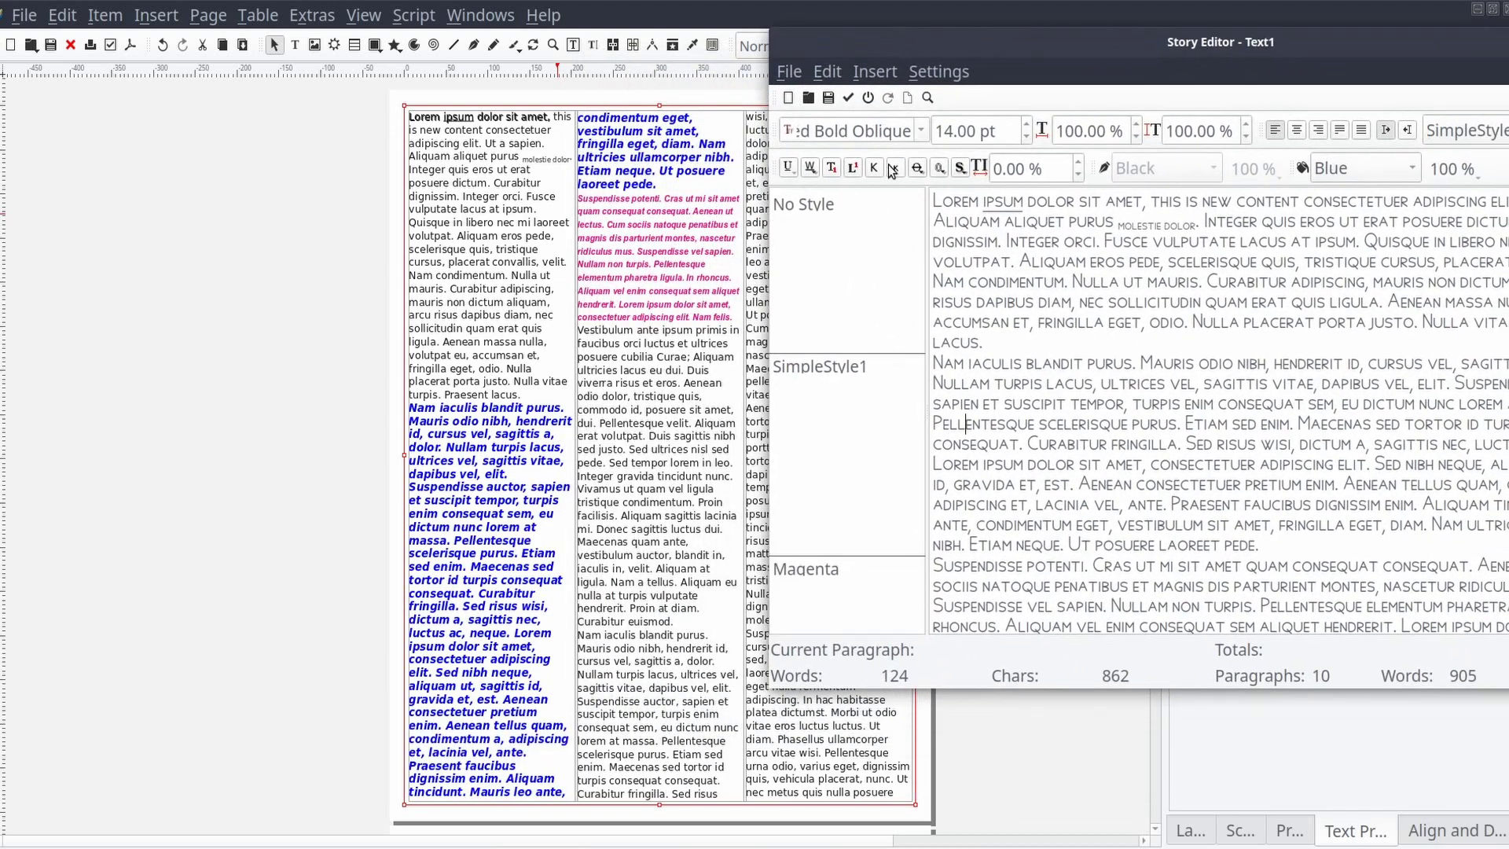
click(878, 303)
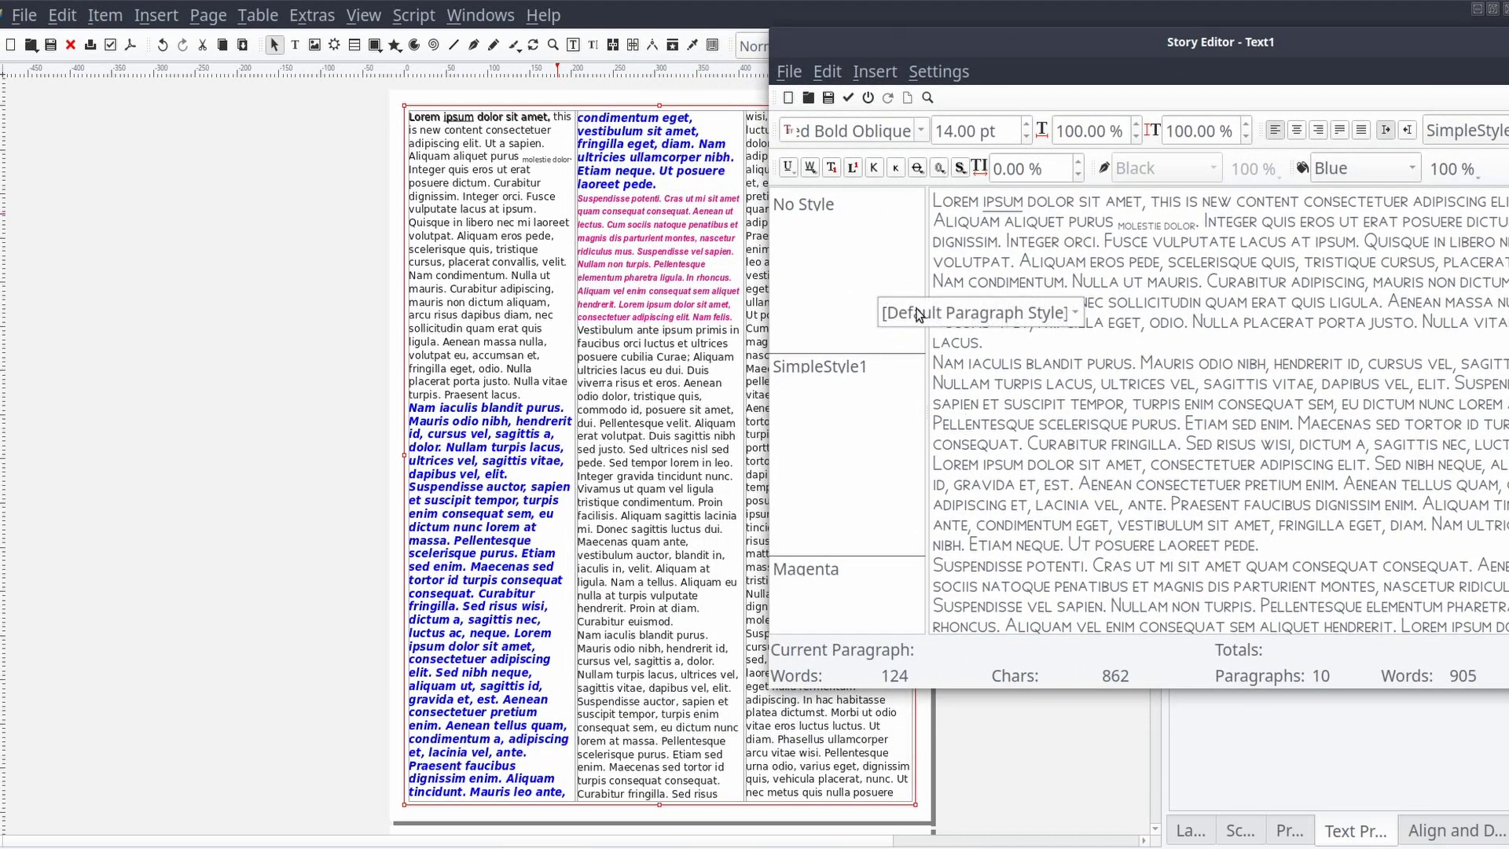
click(921, 377)
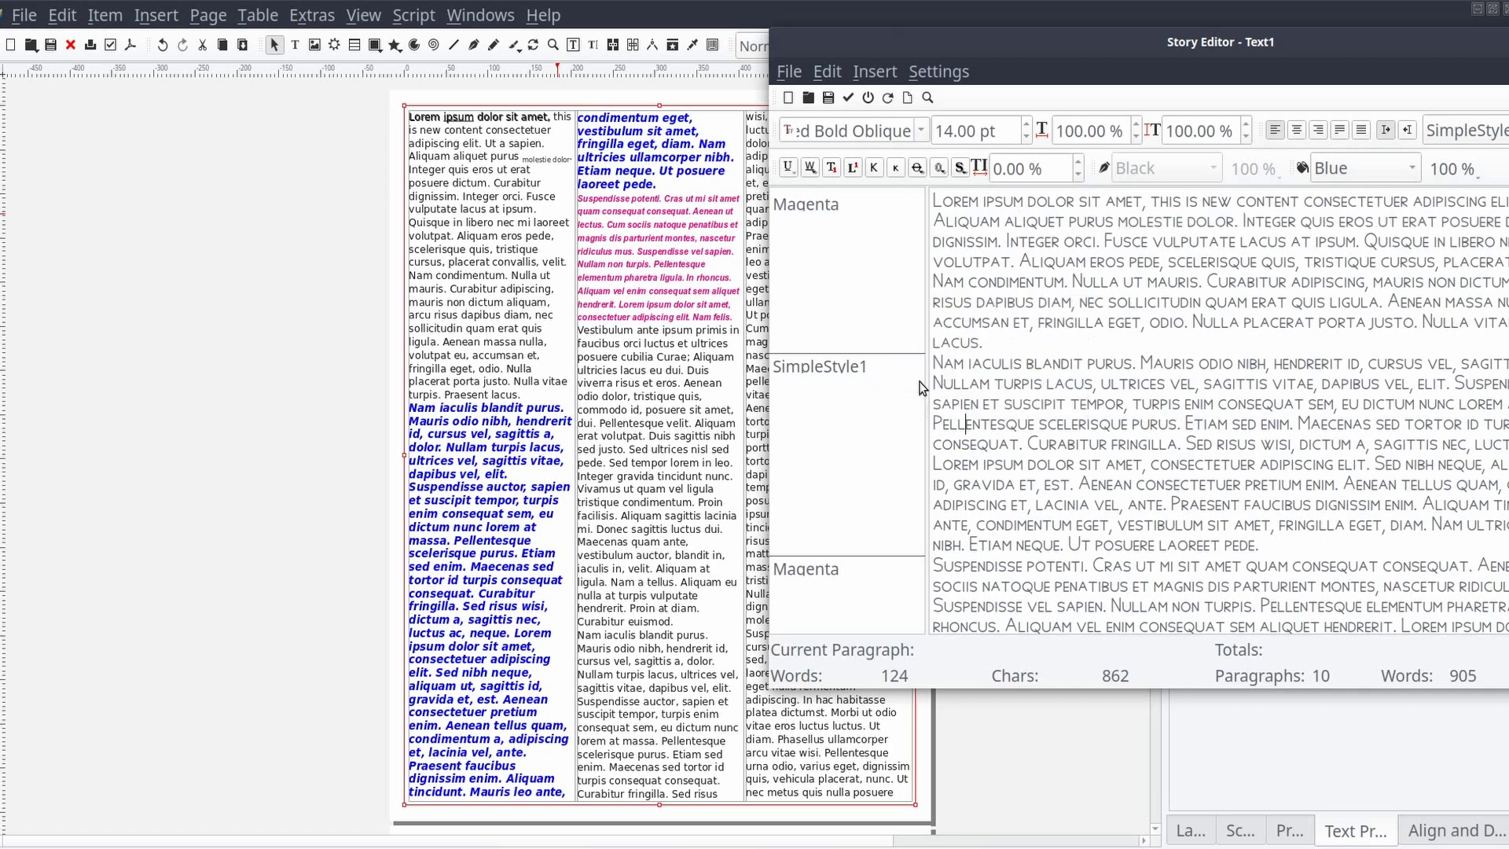
click(907, 100)
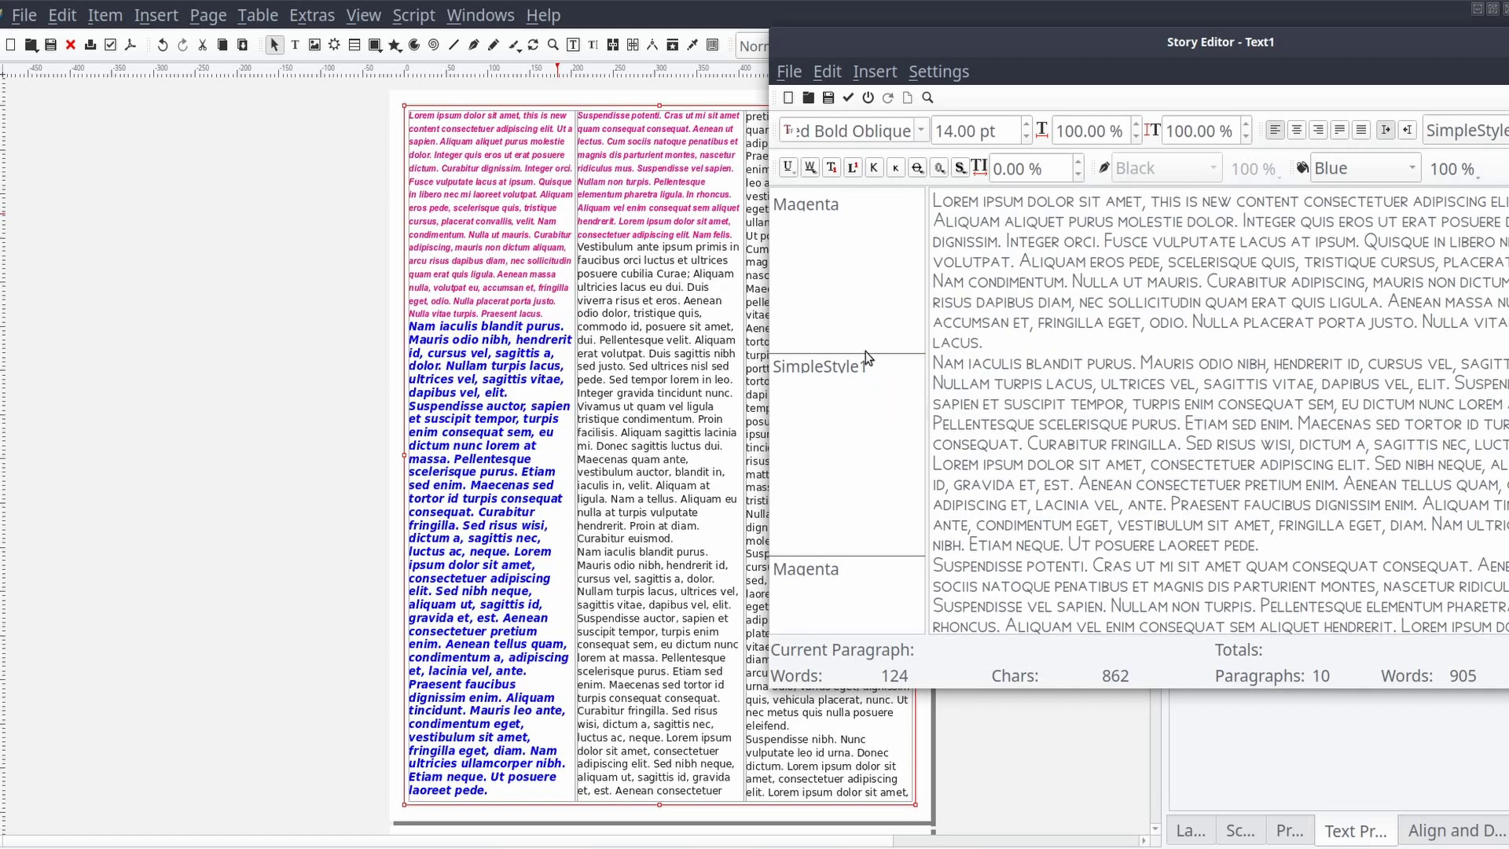
- Style the Vestibulum paragraph SimpleStyle1 and update the page's text frame
scroll(862, 542, down, 5)
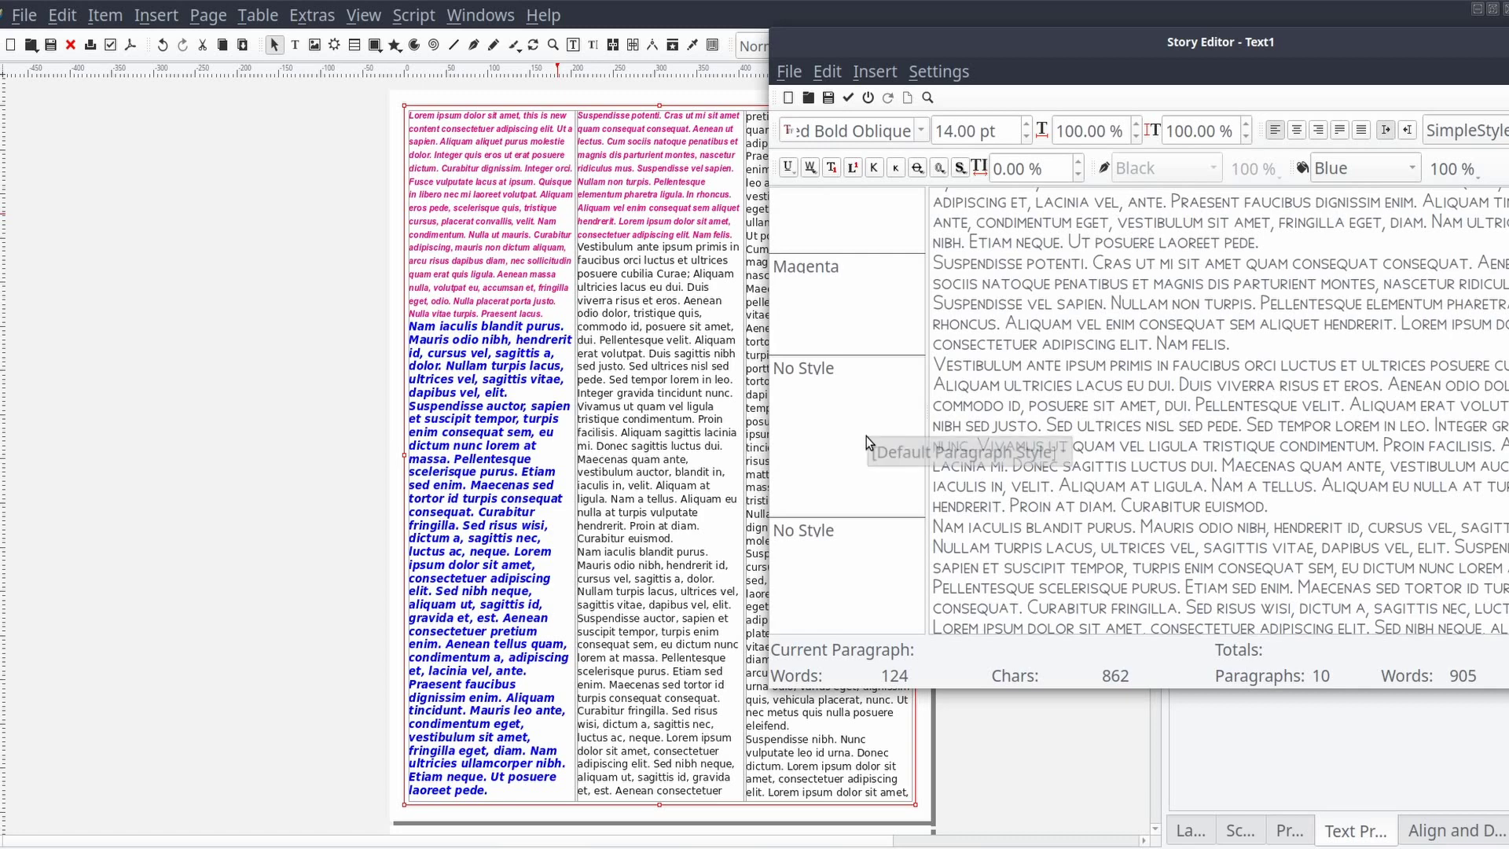
click(888, 452)
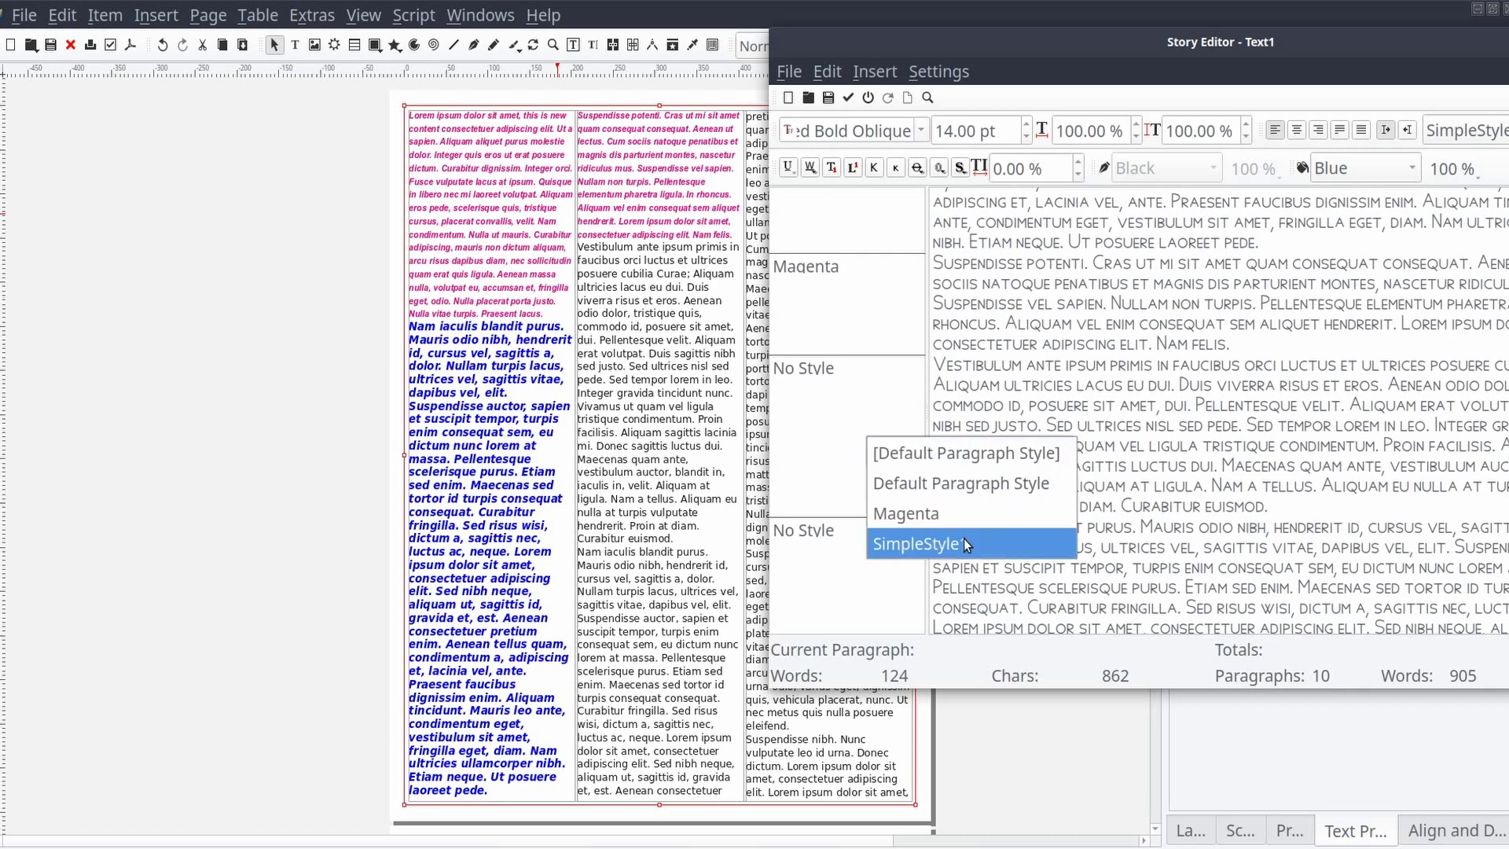
click(964, 542)
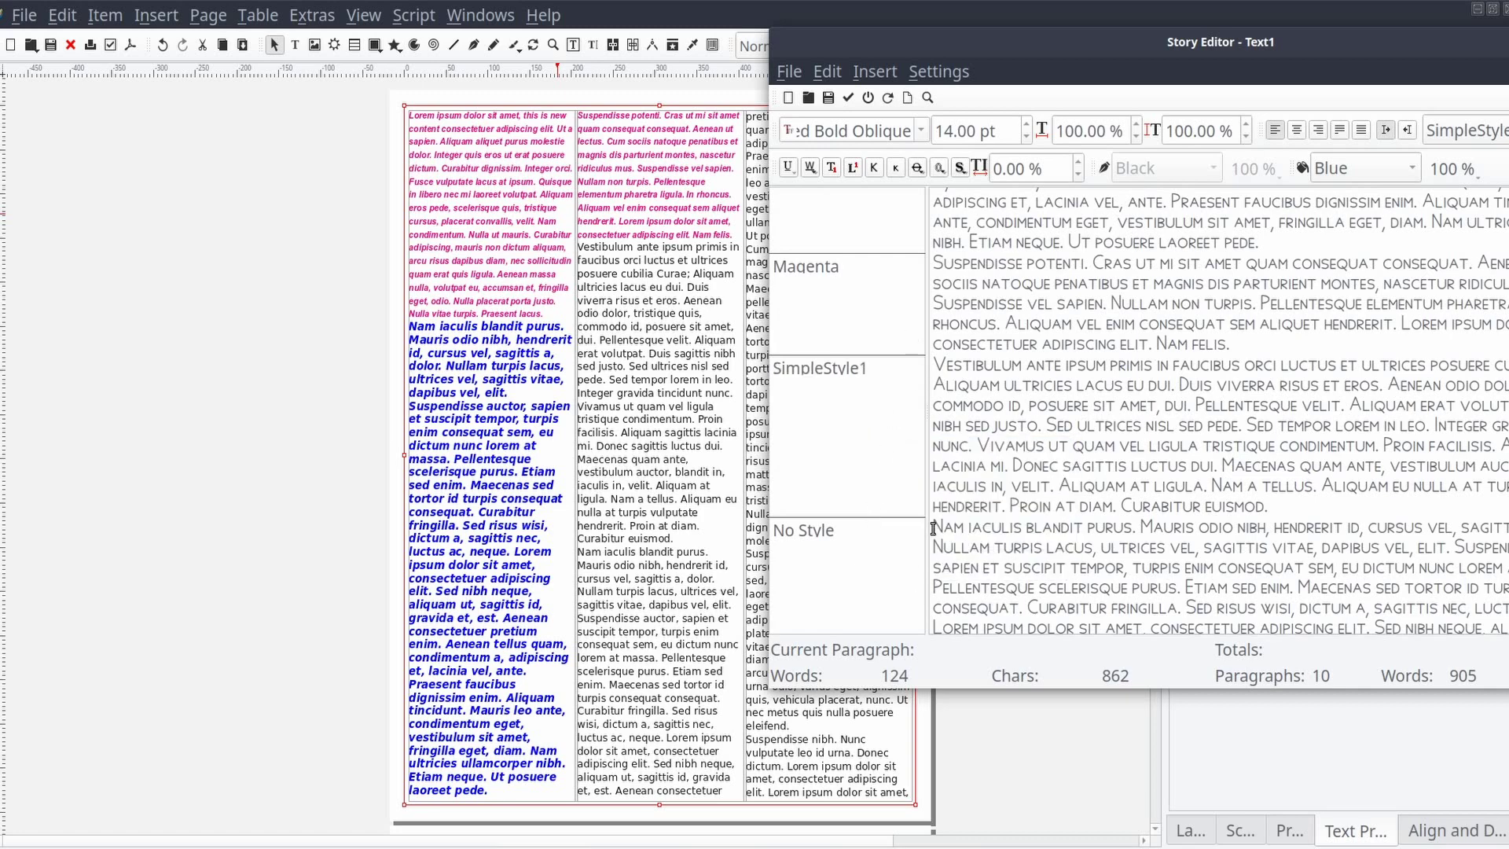
scroll(934, 528, down, 3)
click(905, 96)
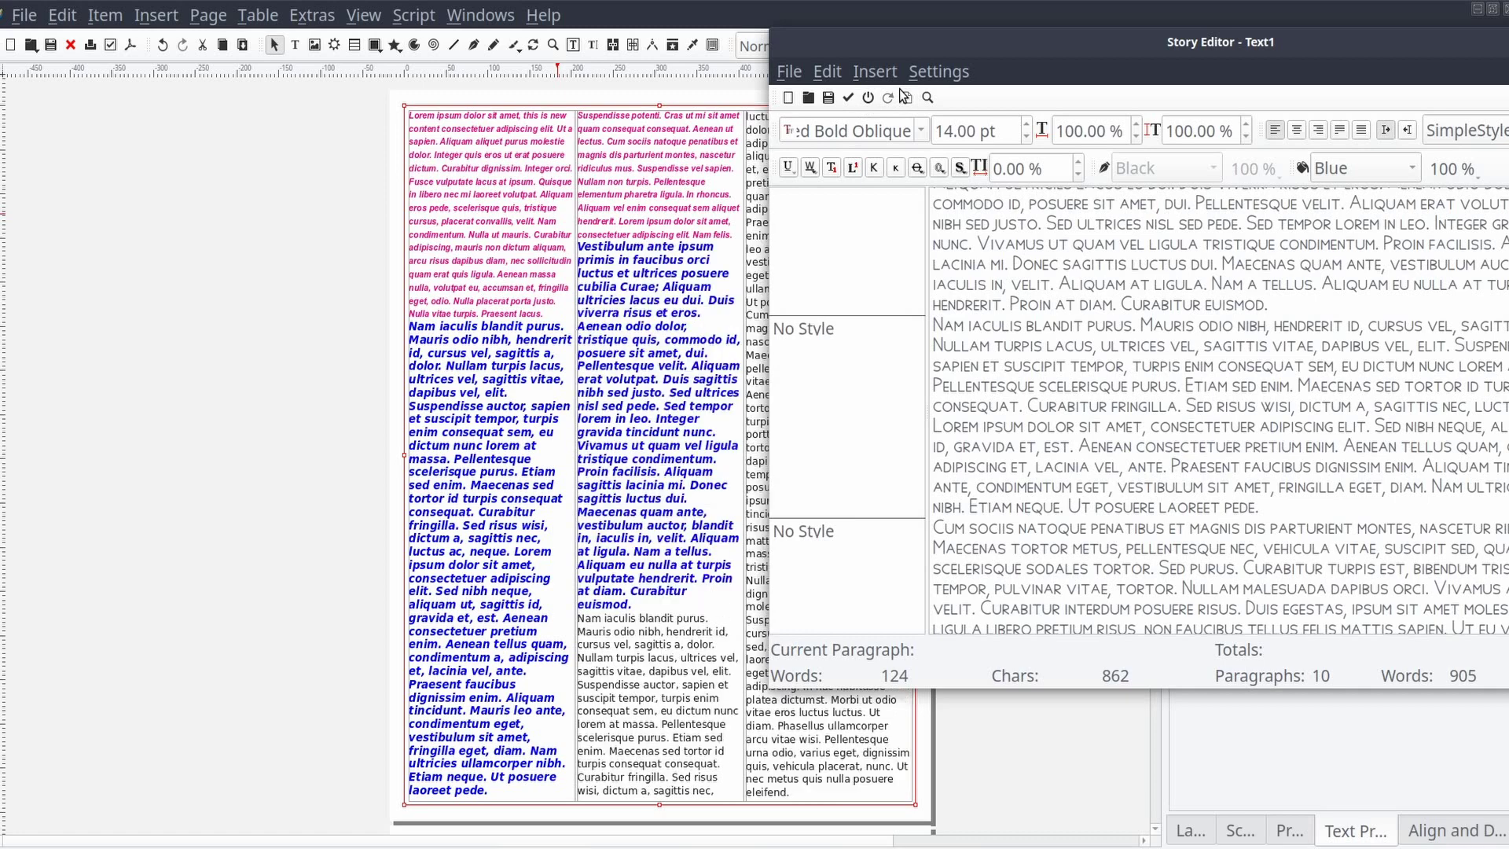
click(792, 74)
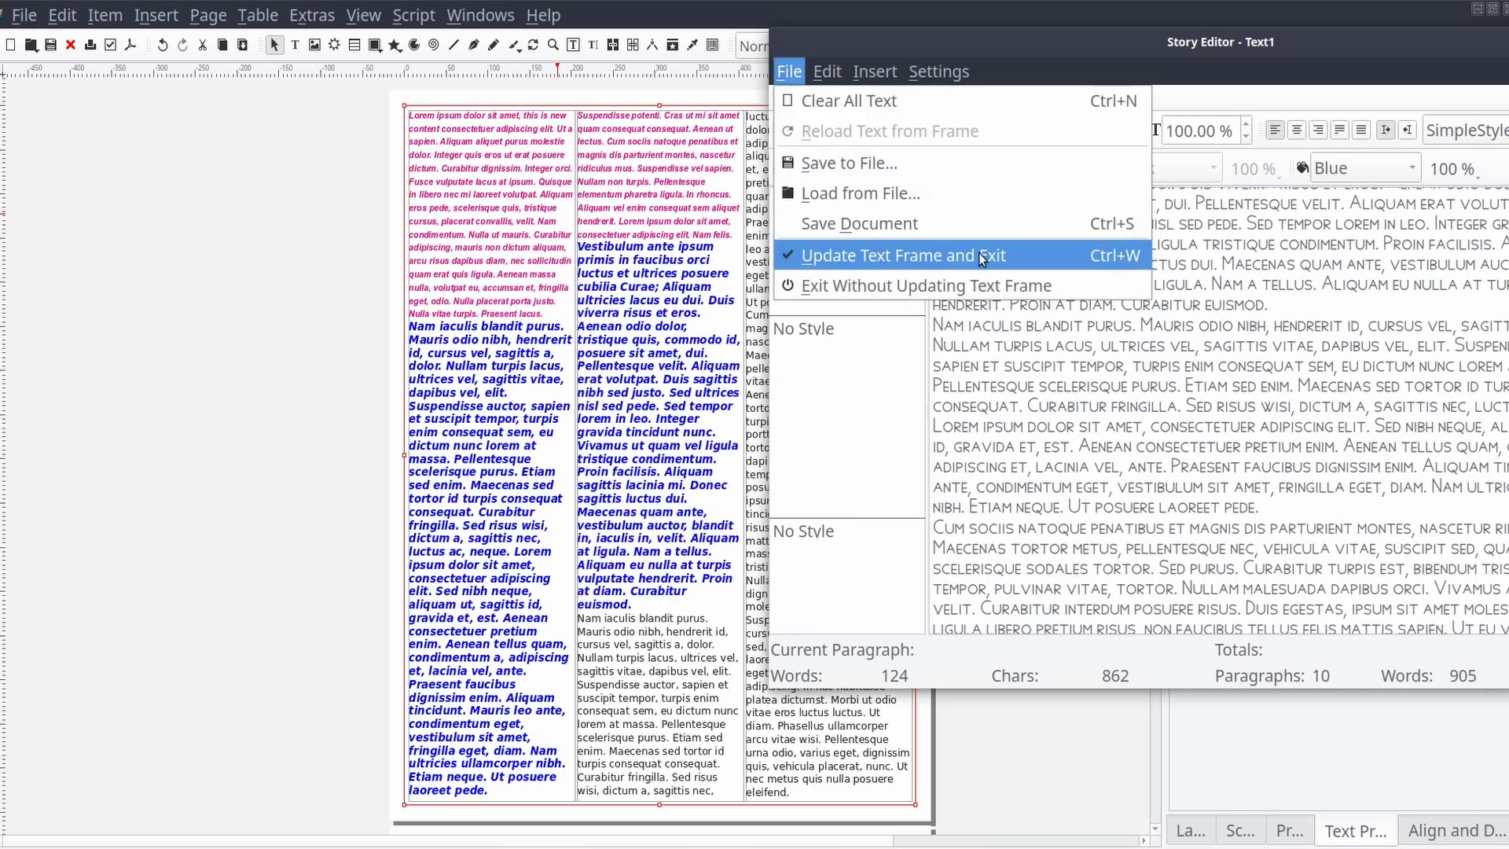